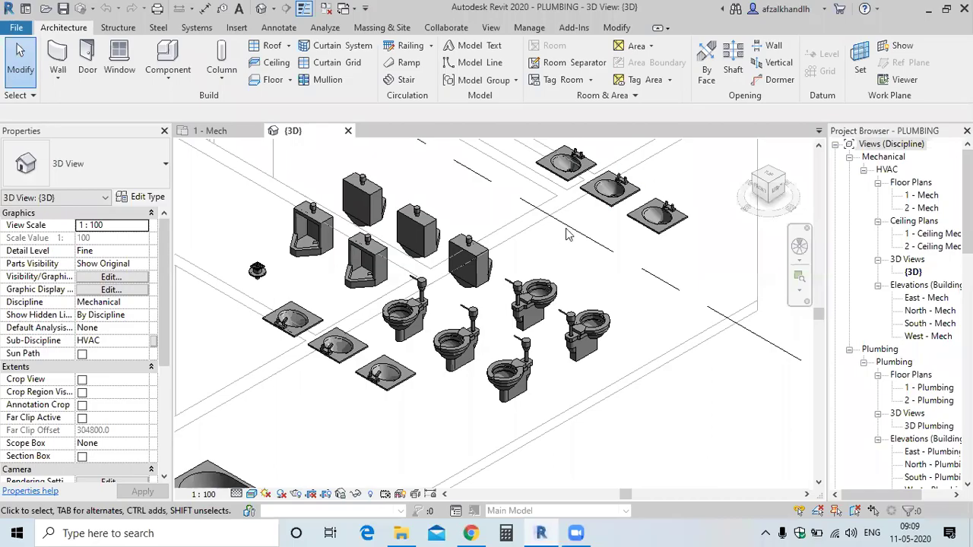
# Step: Open the 1 - Plumbing floor plan and close the 3D and 1 - Mech views
pyautogui.scroll(-3, 566, 233)
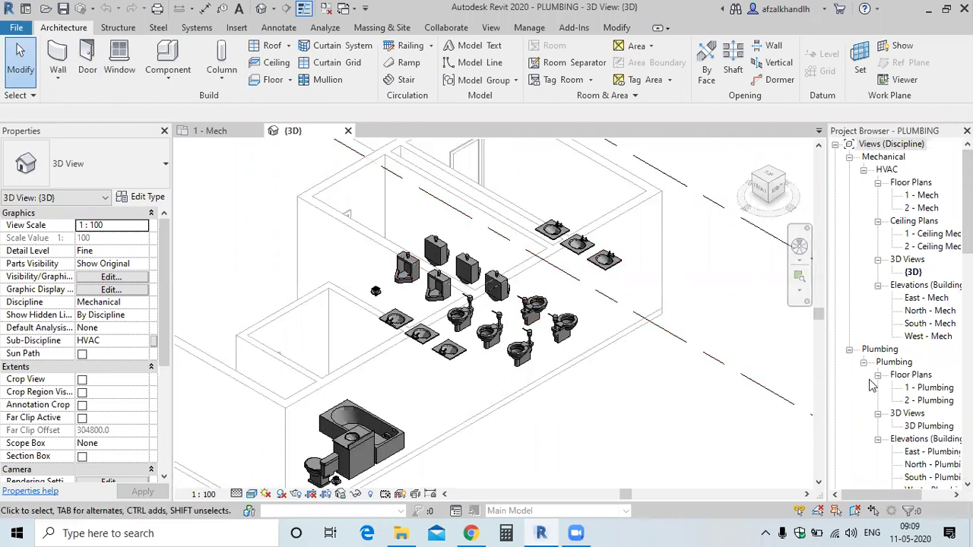
pyautogui.doubleClick(918, 388)
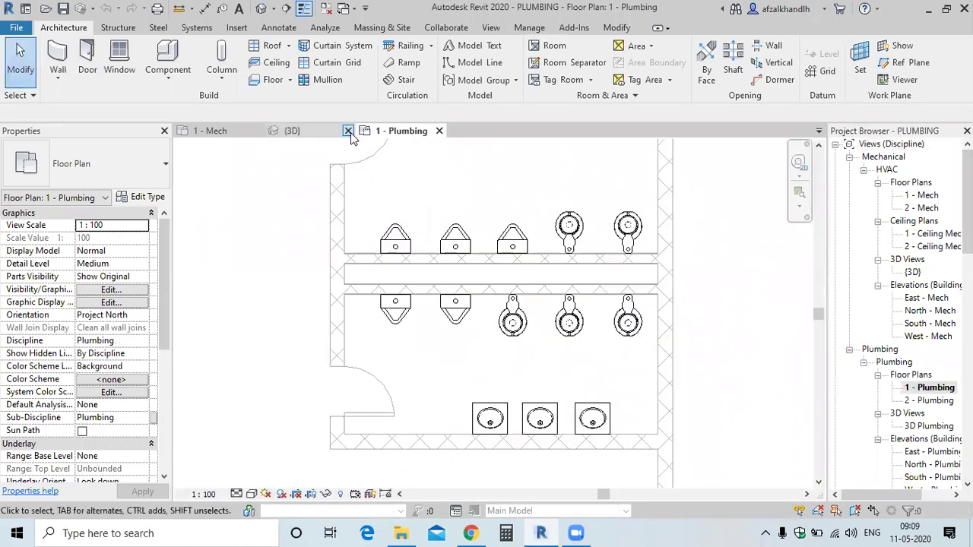
pyautogui.click(348, 130)
pyautogui.click(256, 130)
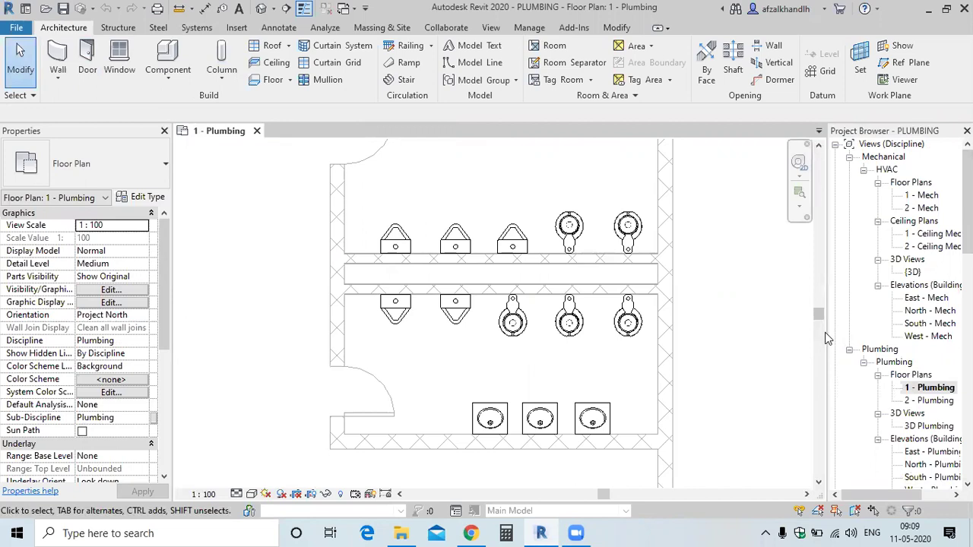
# Step: Expand Families > Pipes in the Project Browser to list the pipe types
pyautogui.moveTo(825, 332); pyautogui.dragTo(783, 338)
pyautogui.scroll(-3, 816, 350)
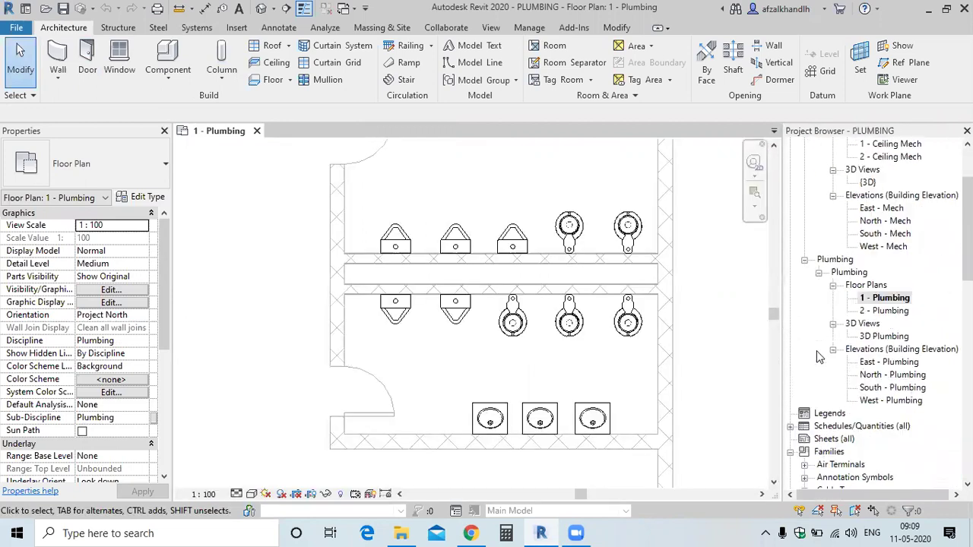
pyautogui.scroll(-3, 818, 356)
pyautogui.scroll(-3, 823, 349)
pyautogui.scroll(-3, 826, 346)
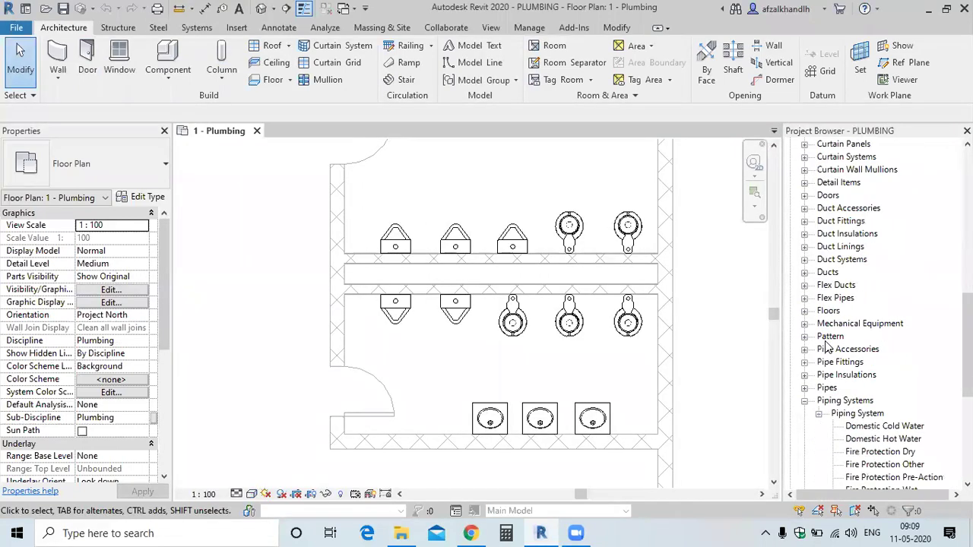
pyautogui.scroll(-1, 827, 347)
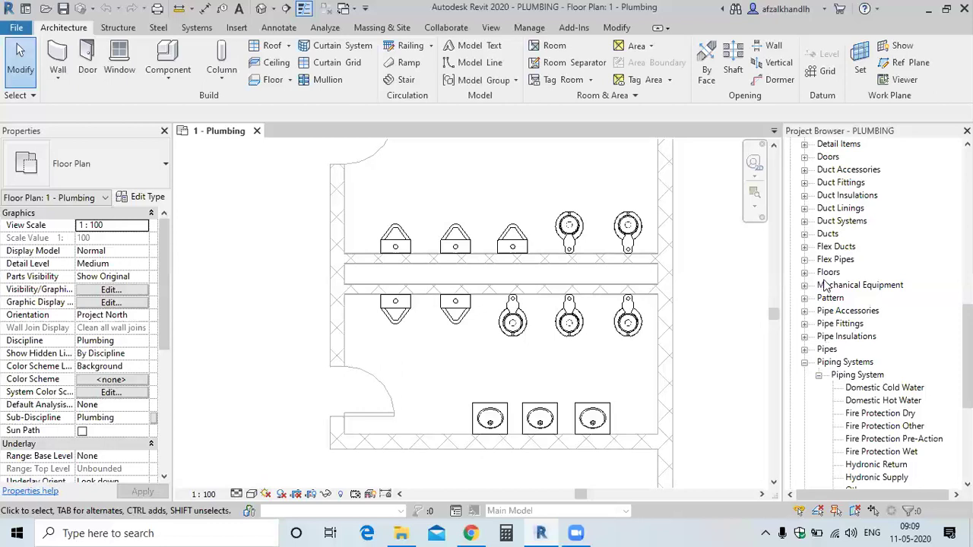
pyautogui.click(805, 362)
pyautogui.click(804, 349)
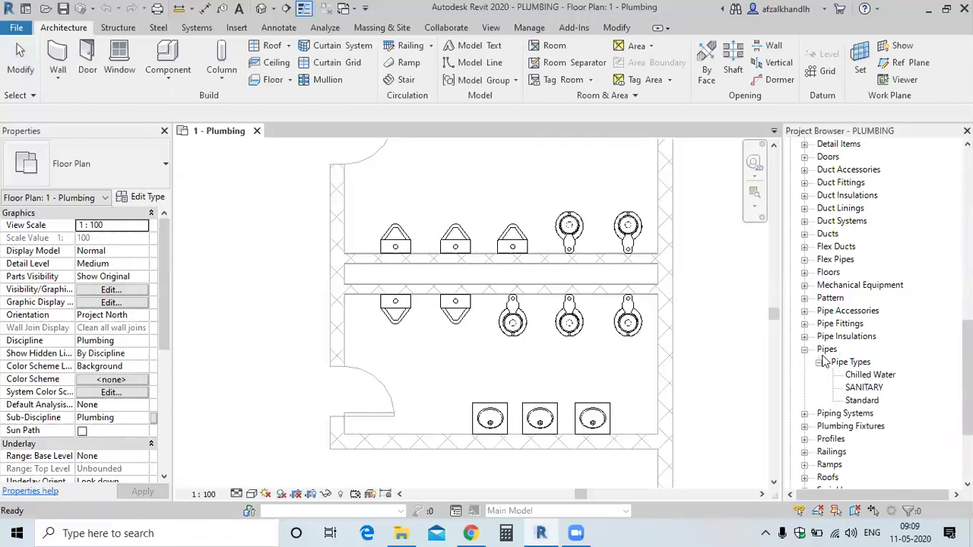
# Step: Rename the SANITARY pipe type to PVC-DWV
pyautogui.doubleClick(864, 388)
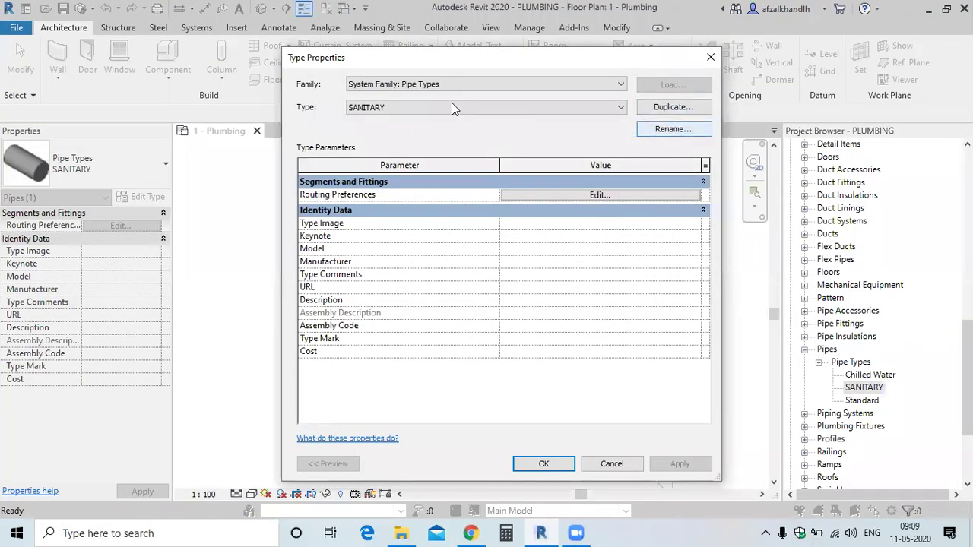
pyautogui.moveTo(457, 59); pyautogui.dragTo(504, 66)
pyautogui.click(705, 136)
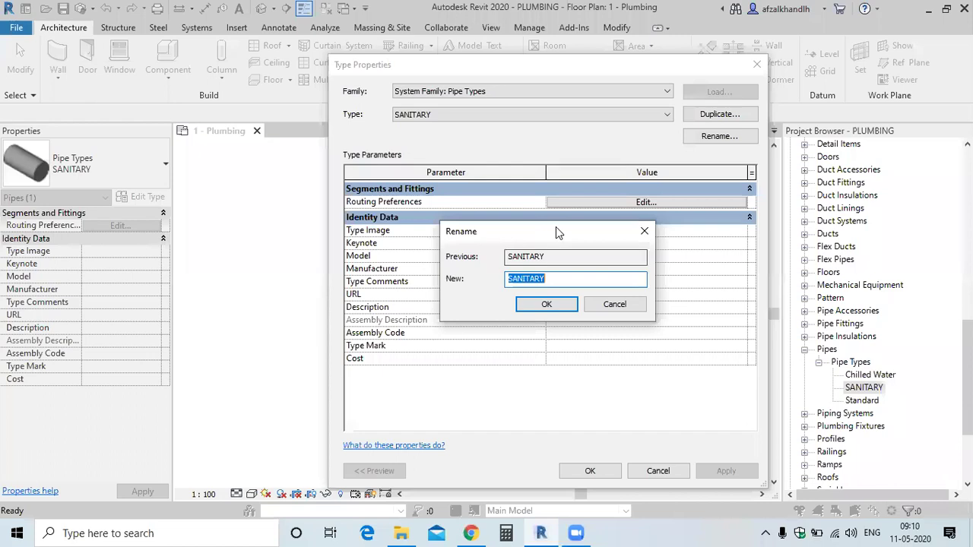
pyautogui.moveTo(555, 228); pyautogui.dragTo(631, 248)
pyautogui.write('PVC-DWV')
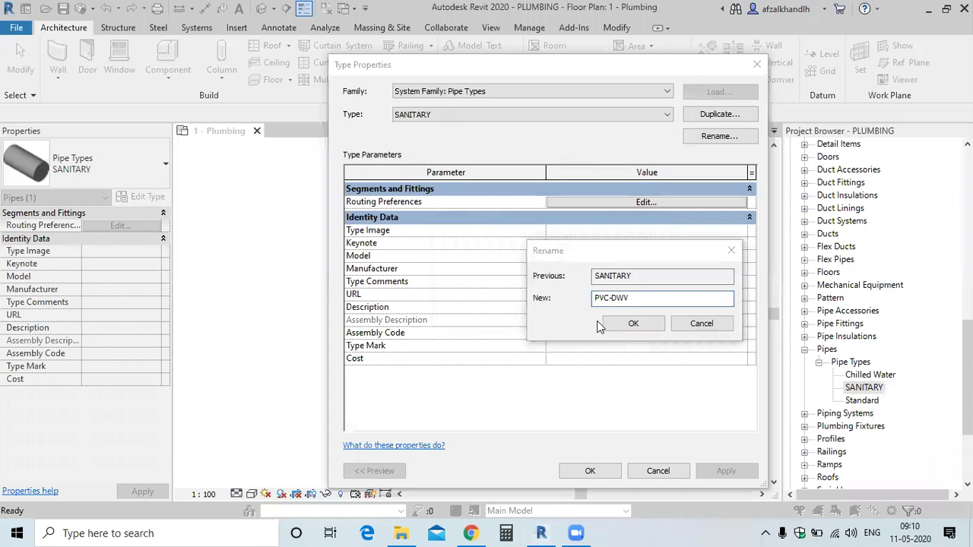
pyautogui.click(627, 326)
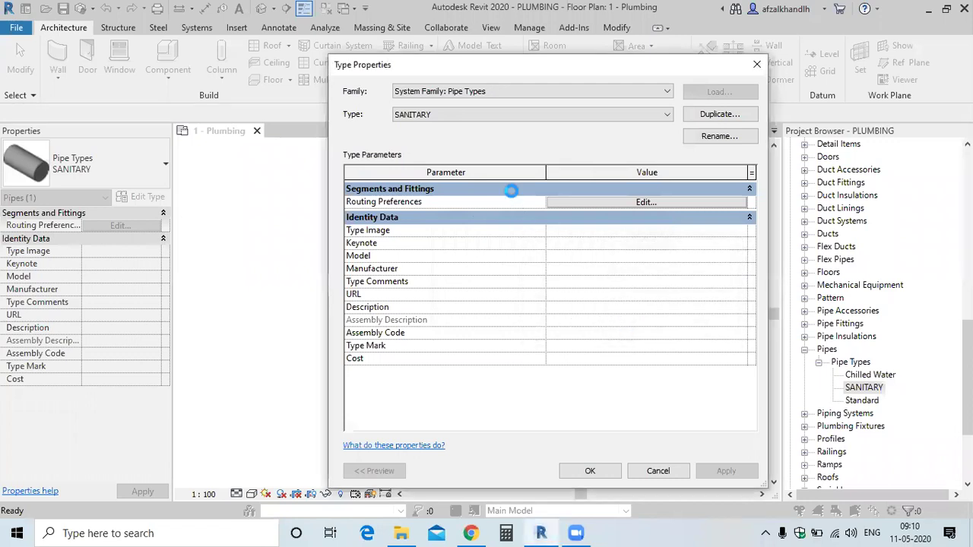
# Step: Review PVC-DWV routing preferences (Schedule 40 PVC pipe, PVC DWV fittings) and accept the type
pyautogui.click(597, 204)
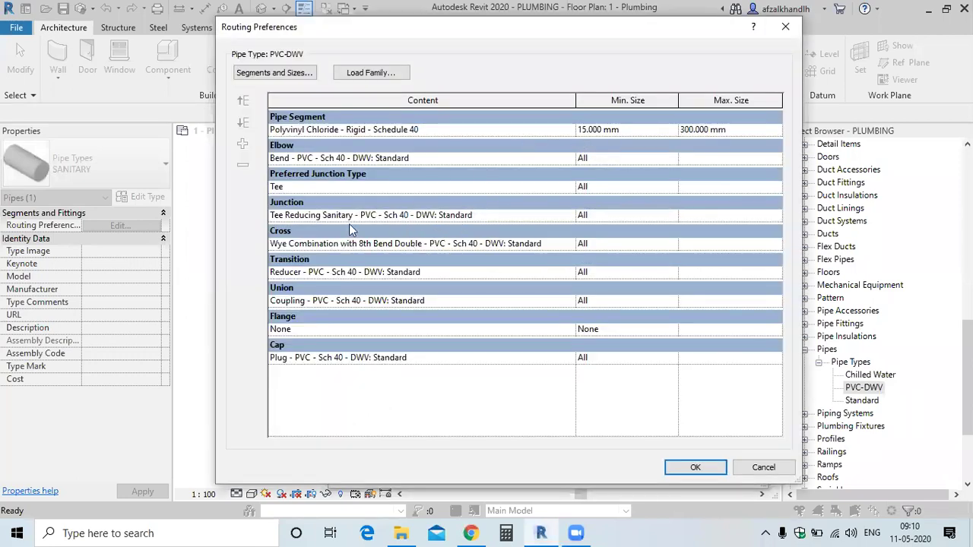
pyautogui.click(693, 470)
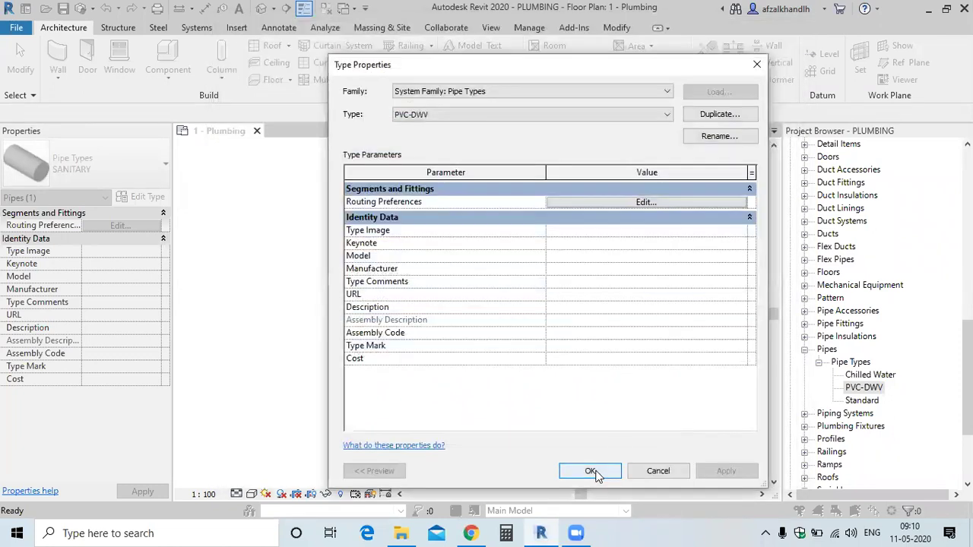
pyautogui.click(593, 471)
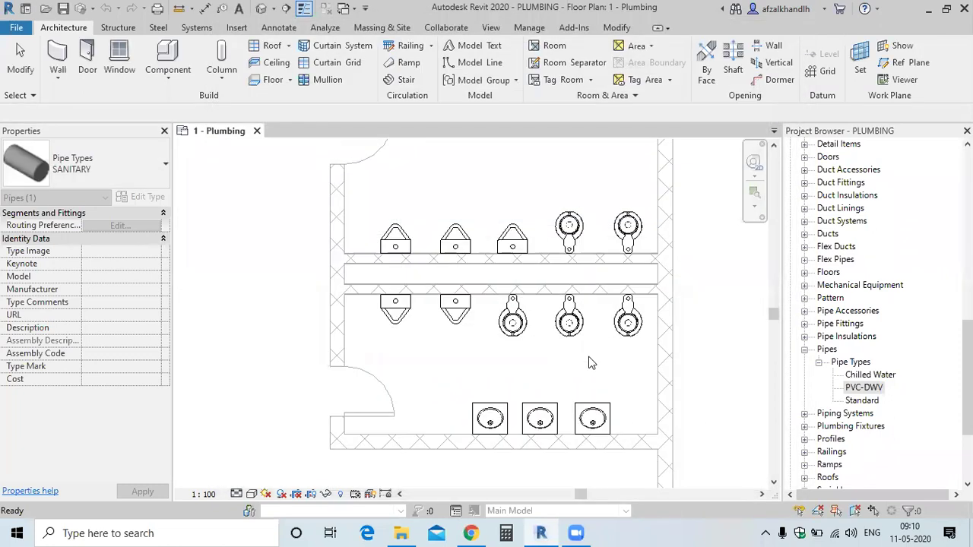
# Step: Expand Piping Systems and open the Sanitary system's type properties
pyautogui.click(805, 351)
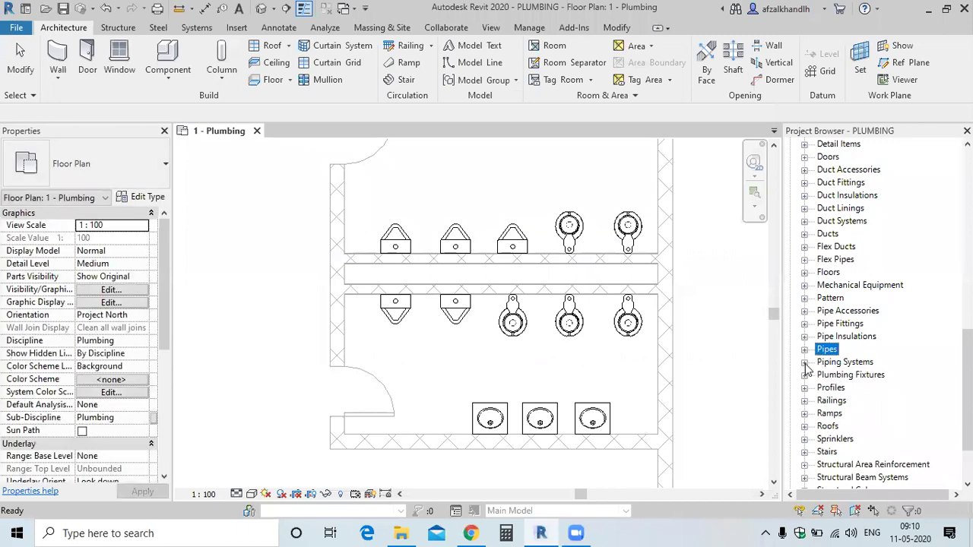
pyautogui.click(805, 363)
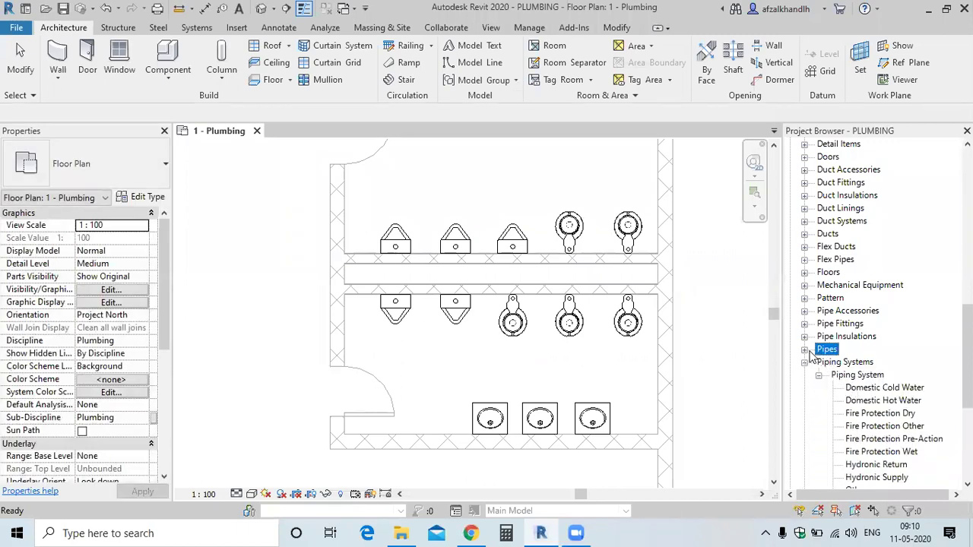
pyautogui.click(805, 350)
pyautogui.click(804, 351)
pyautogui.scroll(-1, 824, 380)
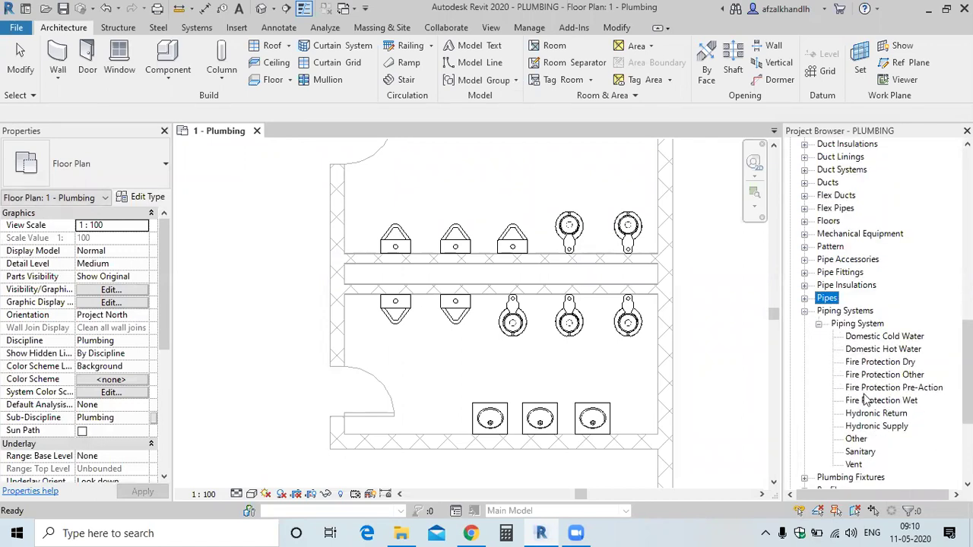
pyautogui.doubleClick(856, 453)
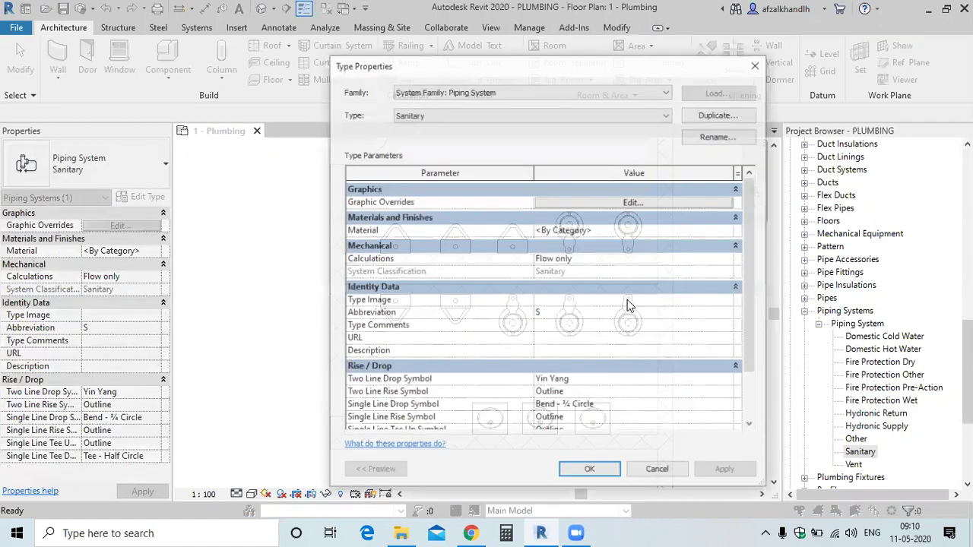
# Step: Change the Sanitary system's abbreviation from S to SAN, leaving graphic overrides unchanged
pyautogui.click(578, 314)
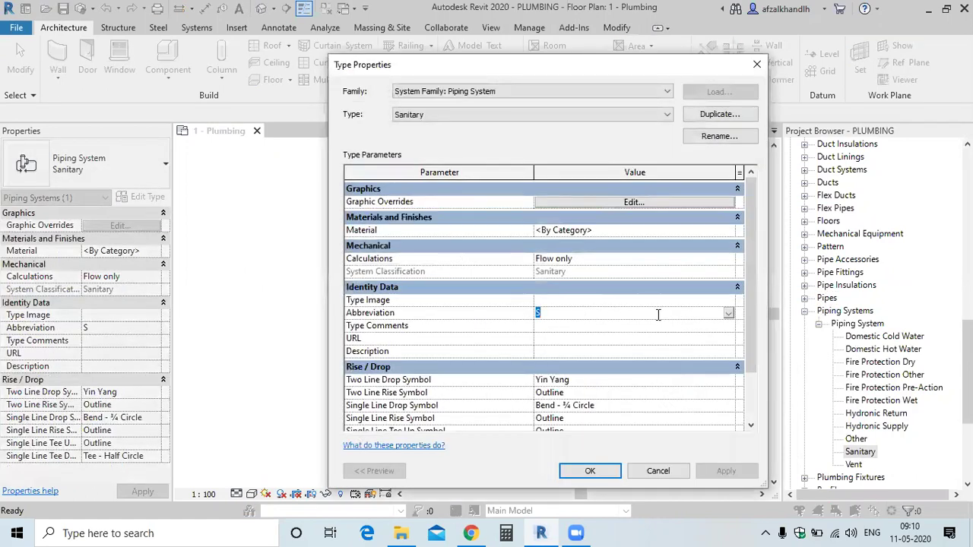
pyautogui.click(587, 201)
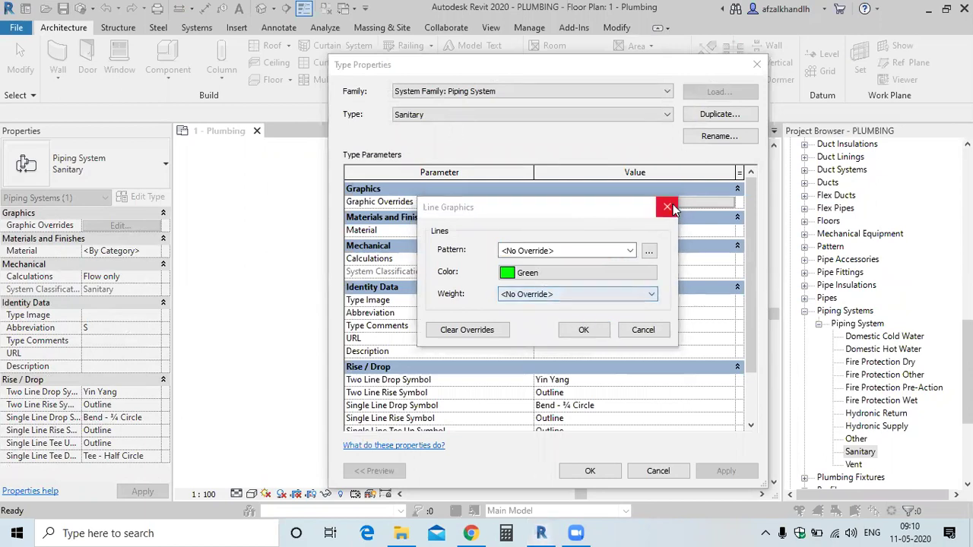
pyautogui.click(585, 329)
pyautogui.click(570, 312)
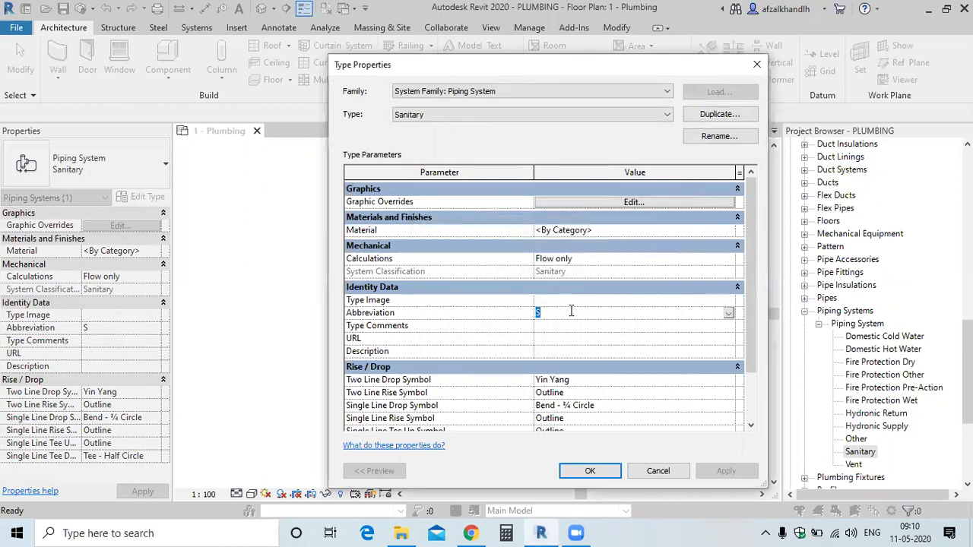
pyautogui.press('Tab')
pyautogui.write('AN')
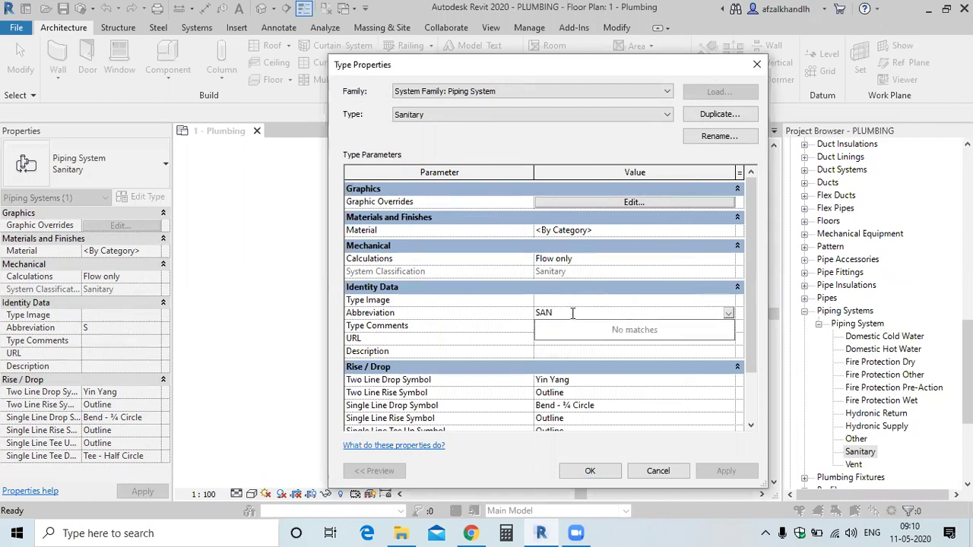
pyautogui.click(606, 472)
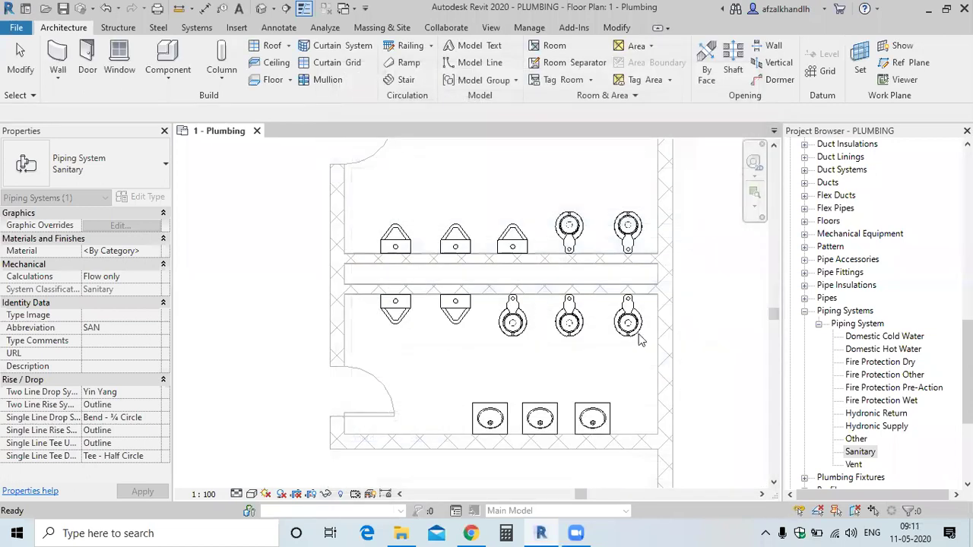
pyautogui.click(566, 384)
pyautogui.moveTo(565, 395); pyautogui.dragTo(513, 370, button='middle')
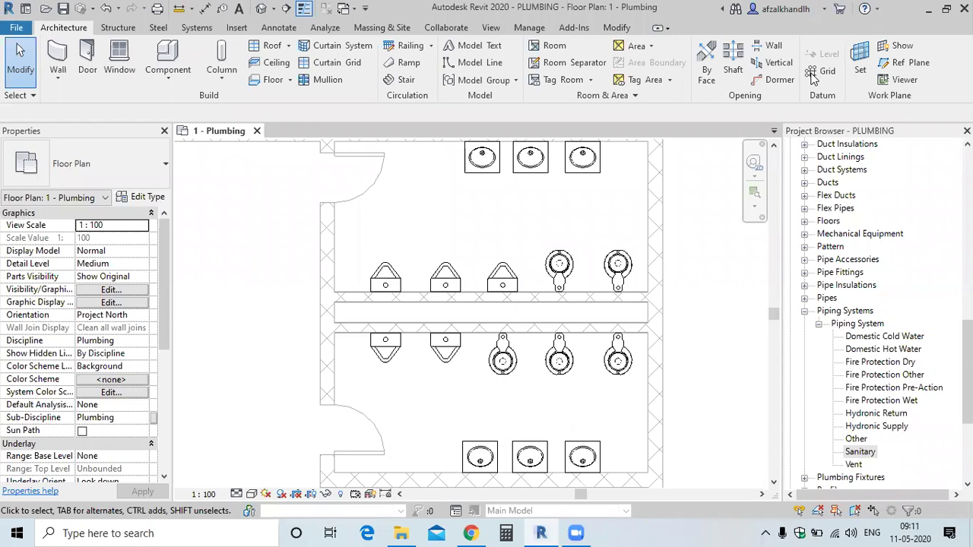
pyautogui.scroll(2, 438, 316)
pyautogui.scroll(-3, 438, 316)
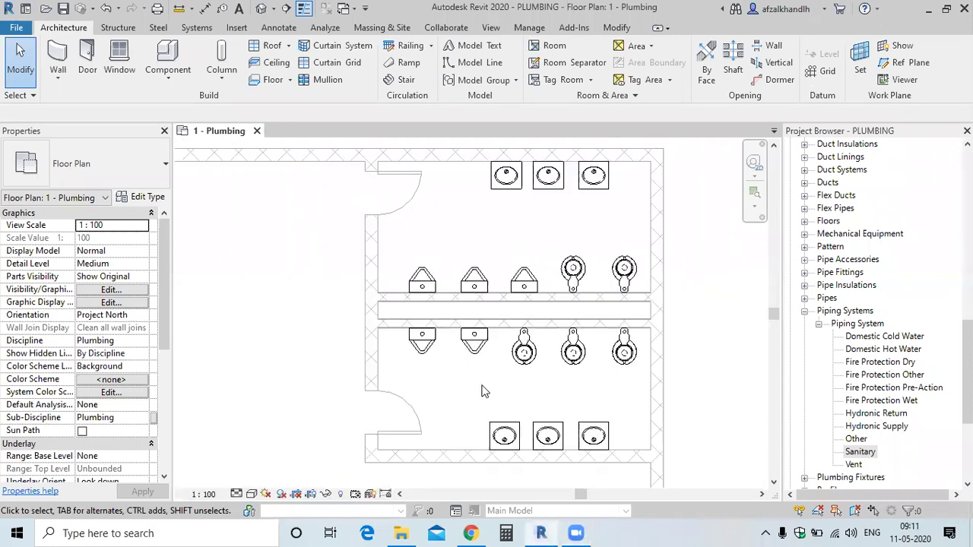
pyautogui.scroll(2, 484, 392)
pyautogui.moveTo(509, 308); pyautogui.dragTo(380, 336, button='middle')
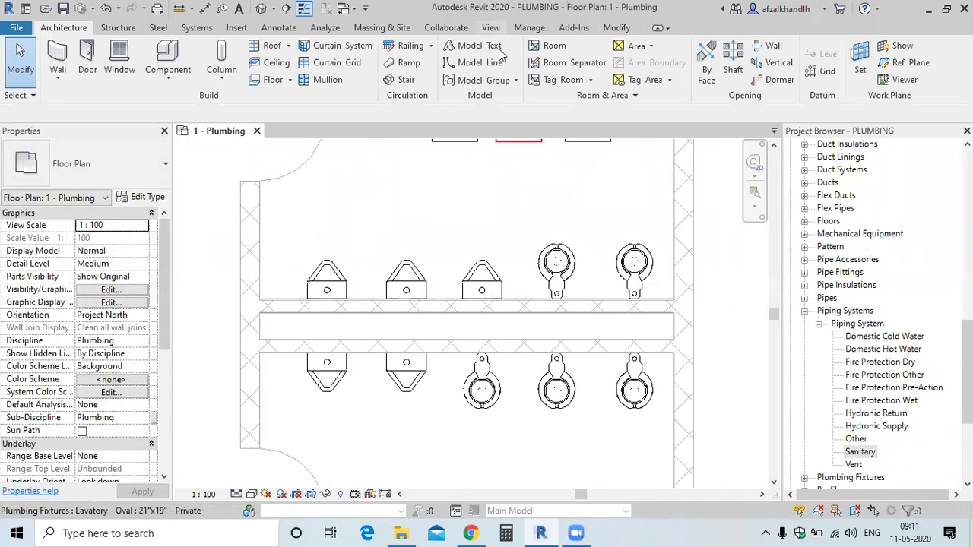
pyautogui.scroll(2, 487, 342)
pyautogui.moveTo(561, 364); pyautogui.dragTo(440, 348, button='middle')
pyautogui.scroll(-2, 418, 343)
pyautogui.scroll(1, 478, 342)
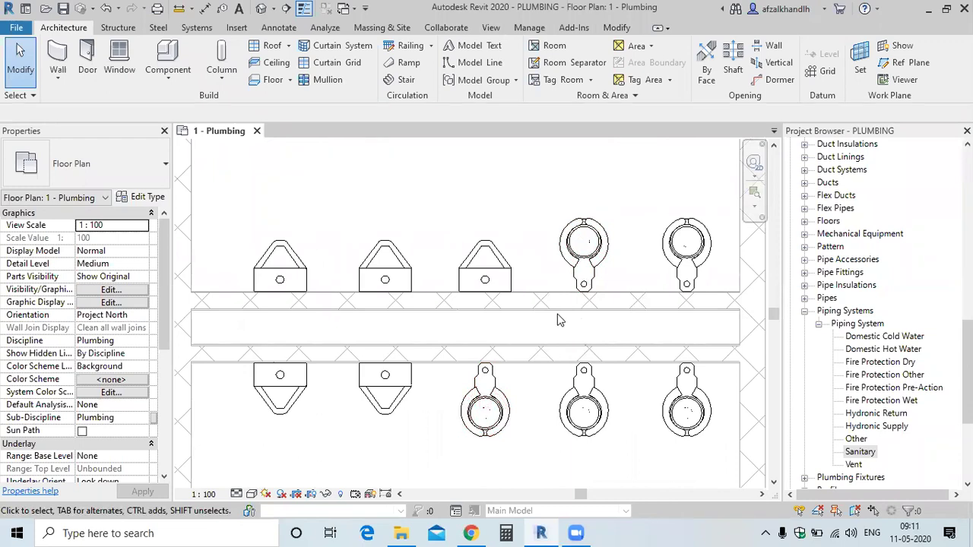
pyautogui.scroll(-1, 561, 321)
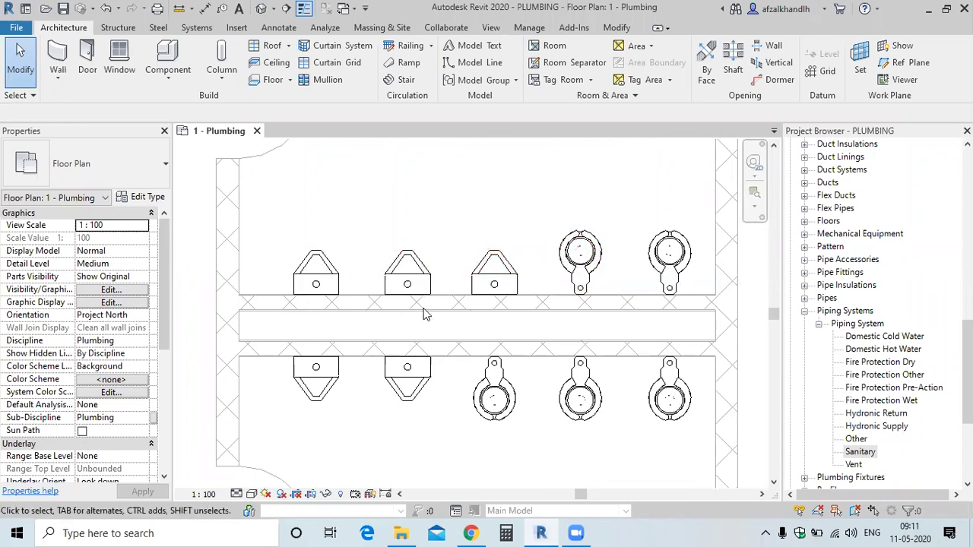
pyautogui.click(196, 28)
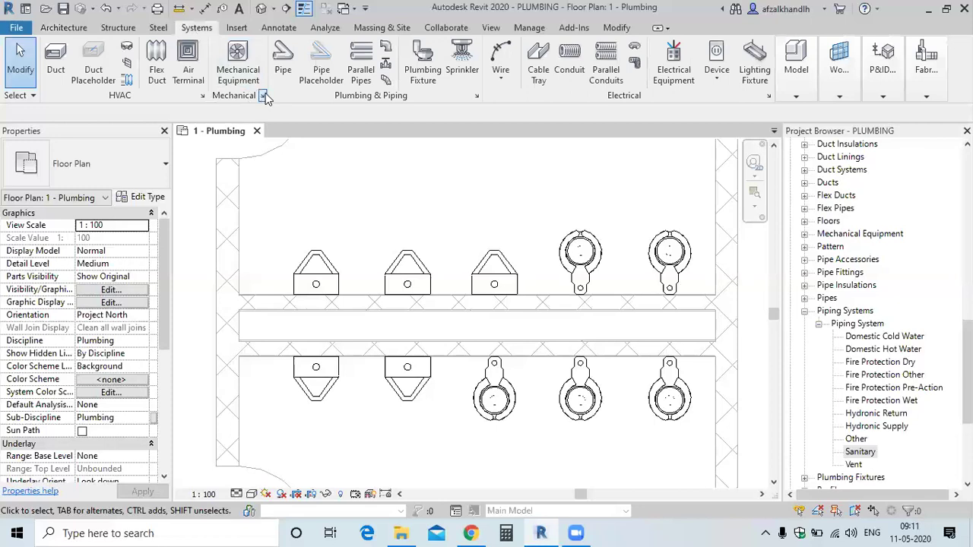
# Step: Start a new pipe with type PVC-DWV and system type Sanitary
pyautogui.click(282, 80)
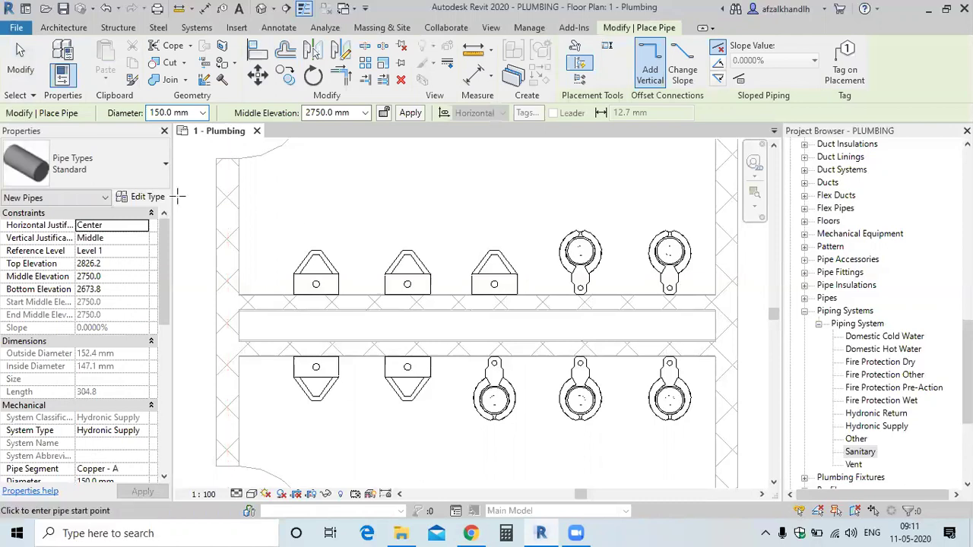
pyautogui.click(148, 183)
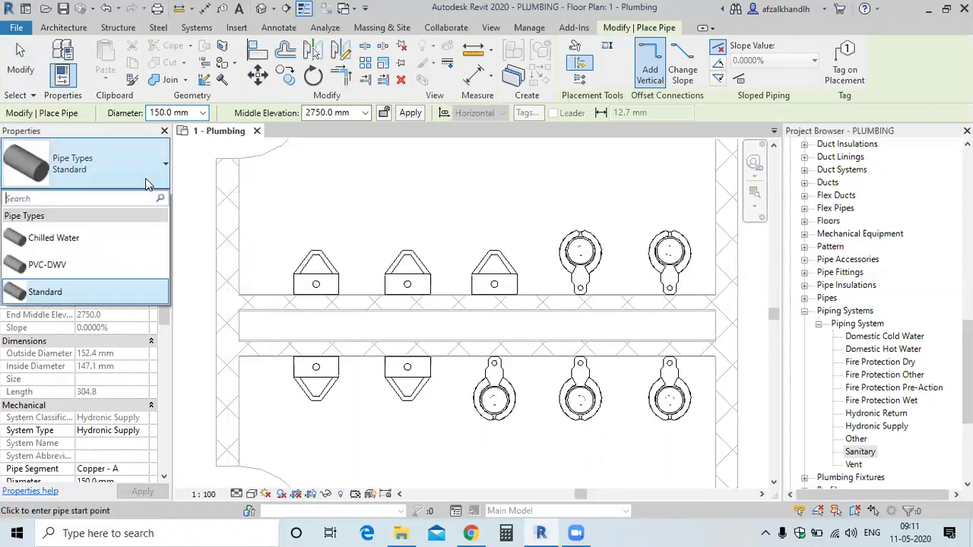
pyautogui.click(117, 264)
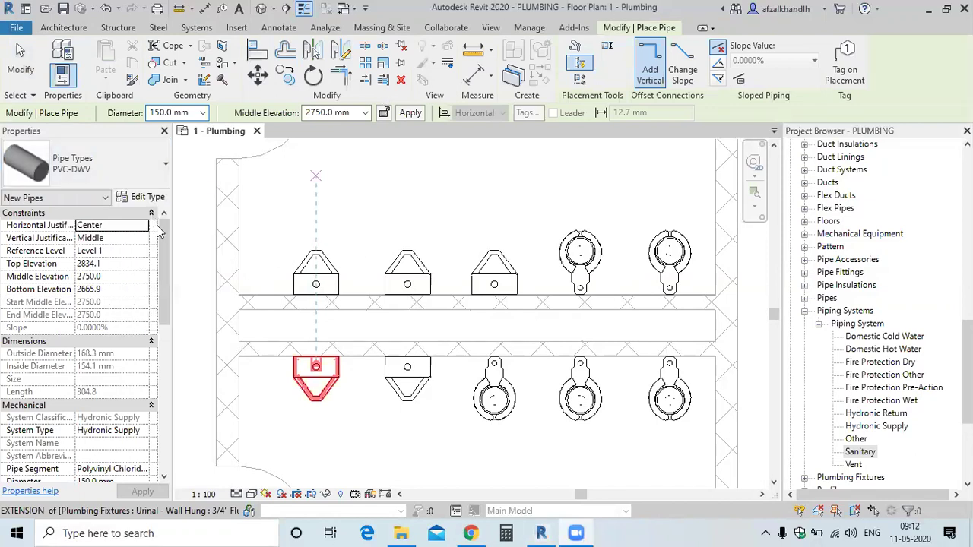
pyautogui.scroll(-1, 117, 398)
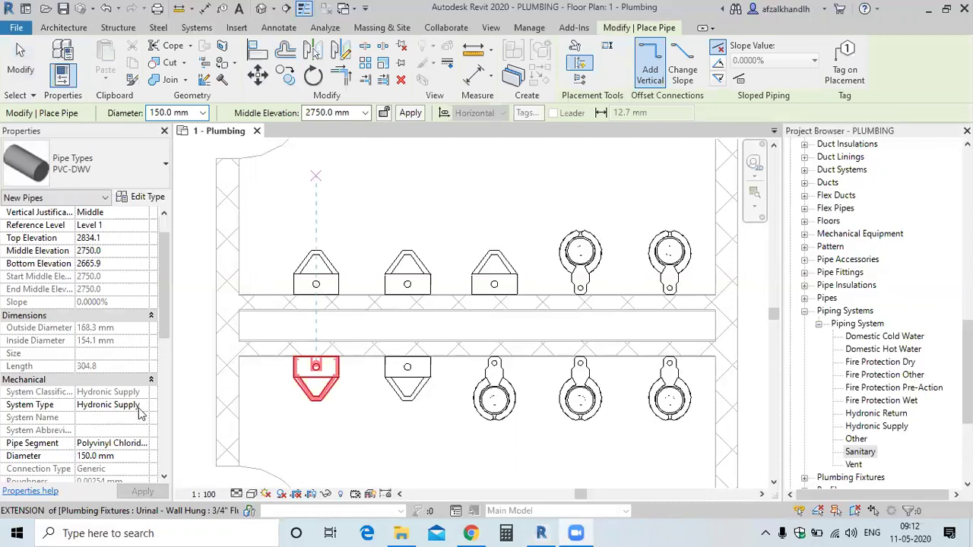
pyautogui.click(143, 406)
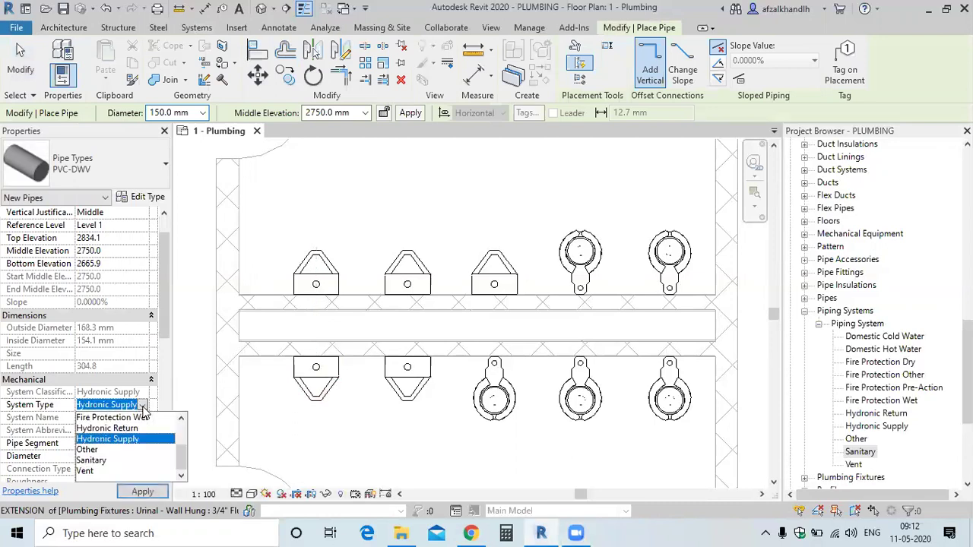
pyautogui.click(105, 462)
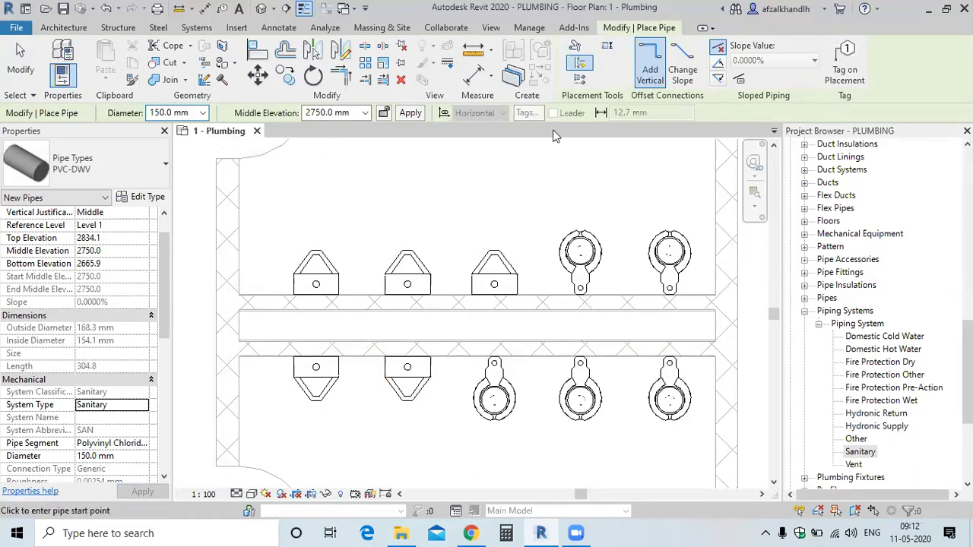
# Step: Make new pipes slope downward at 1.0000%
pyautogui.click(720, 79)
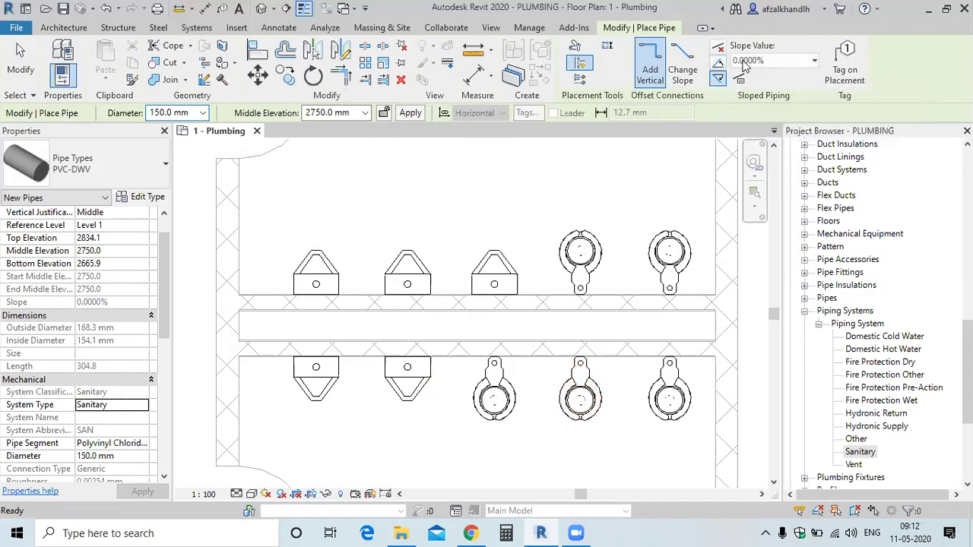
pyautogui.click(743, 63)
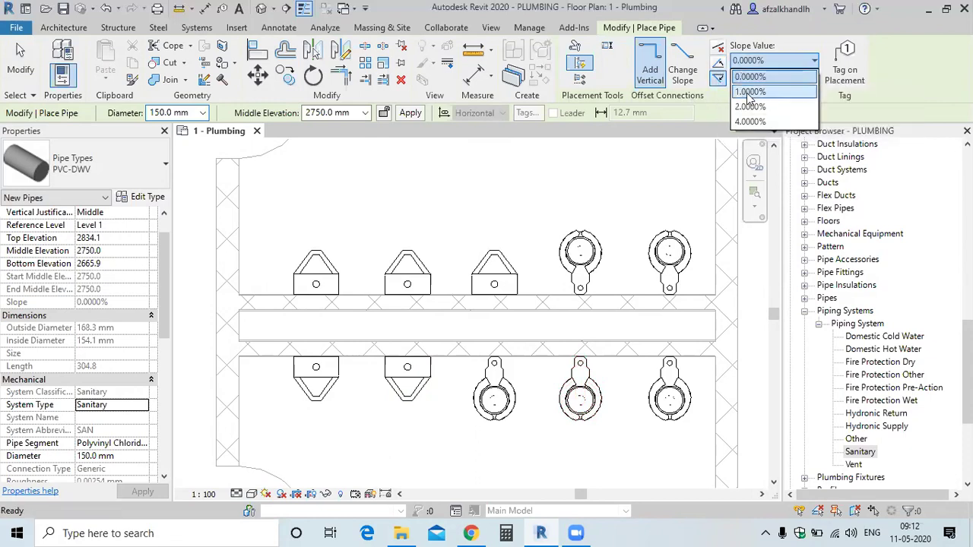
pyautogui.click(748, 92)
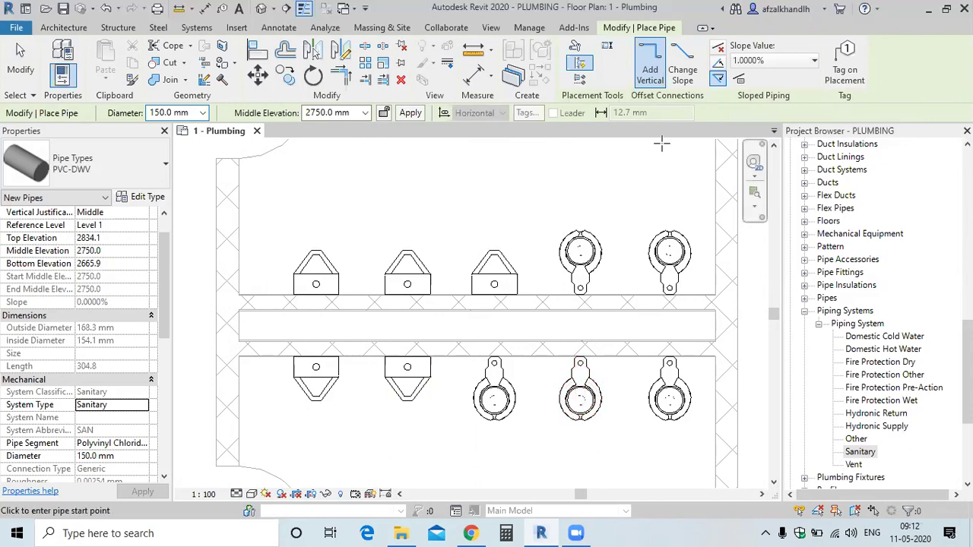
pyautogui.scroll(-3, 532, 228)
# Step: Set the pipe's middle elevation to -600 mm
pyautogui.scroll(1, 487, 242)
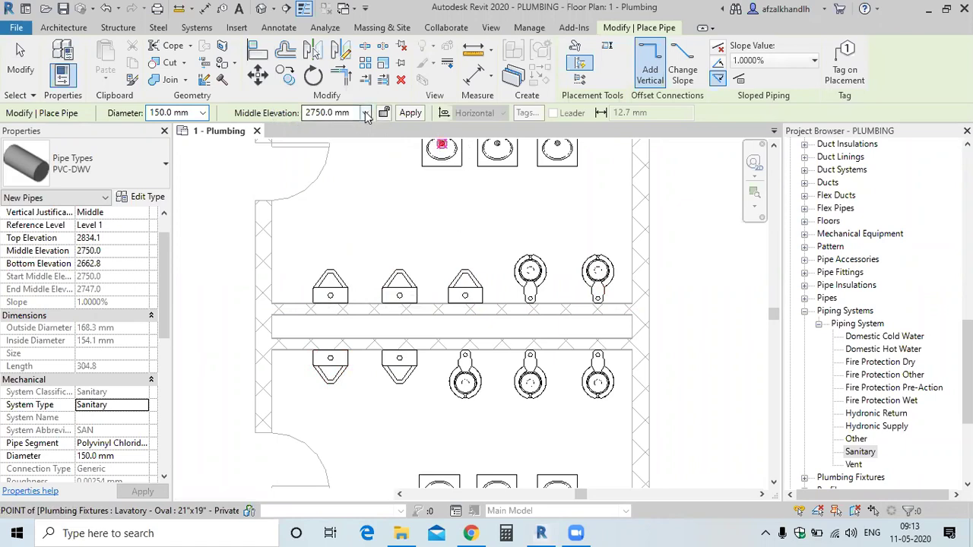
pyautogui.moveTo(354, 112); pyautogui.dragTo(303, 113)
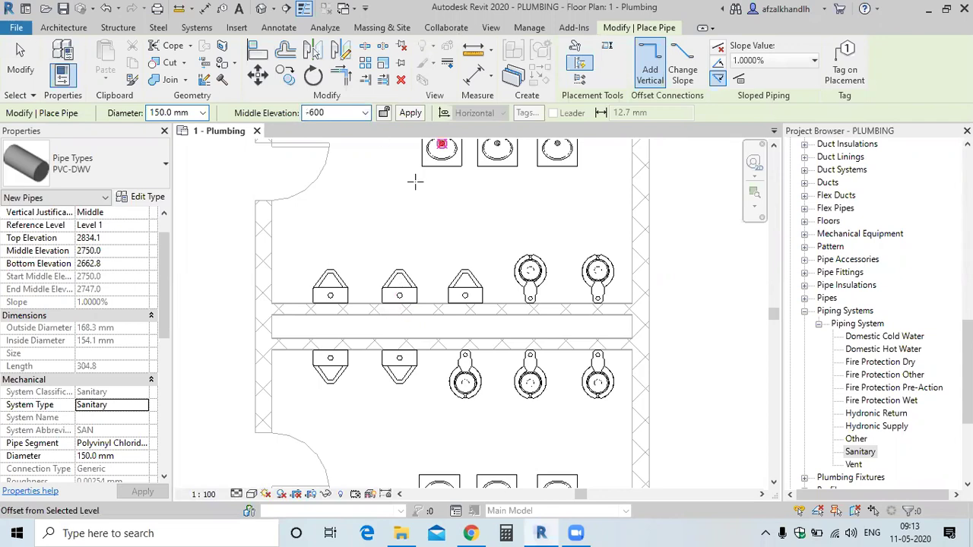
pyautogui.press('Return')
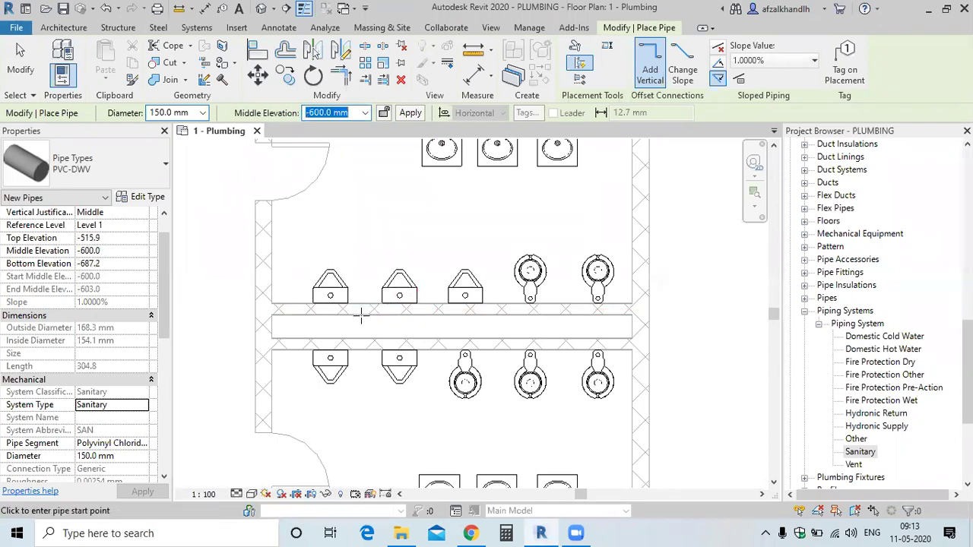
# Step: Draw the sanitary pipe to the chase's right end and dismiss the not-visible warning
pyautogui.scroll(2, 299, 330)
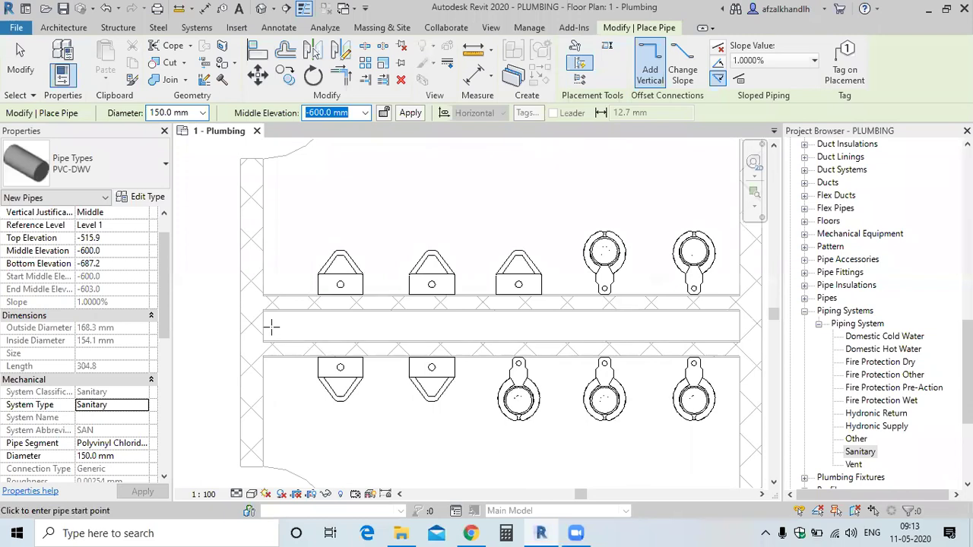
pyautogui.scroll(-2, 293, 326)
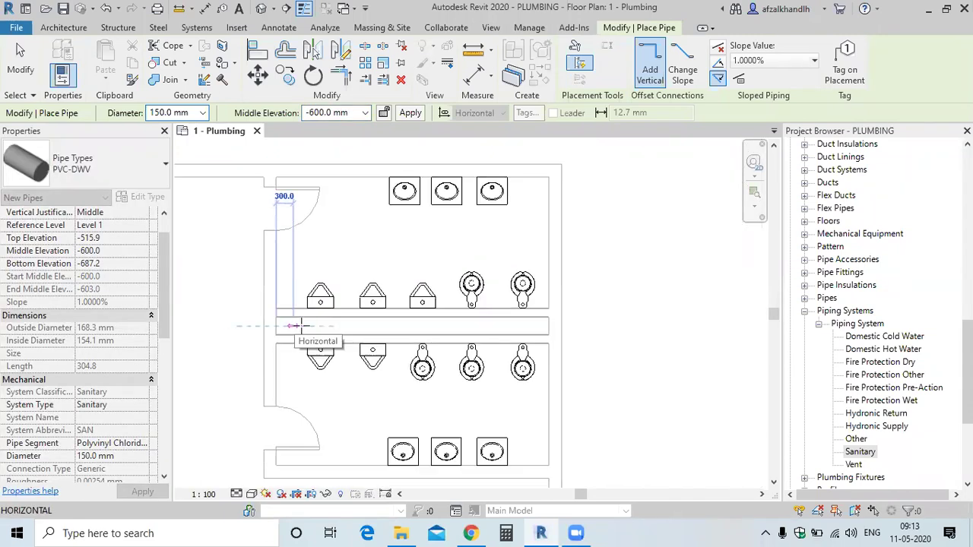
pyautogui.scroll(2, 397, 326)
pyautogui.scroll(-1, 440, 326)
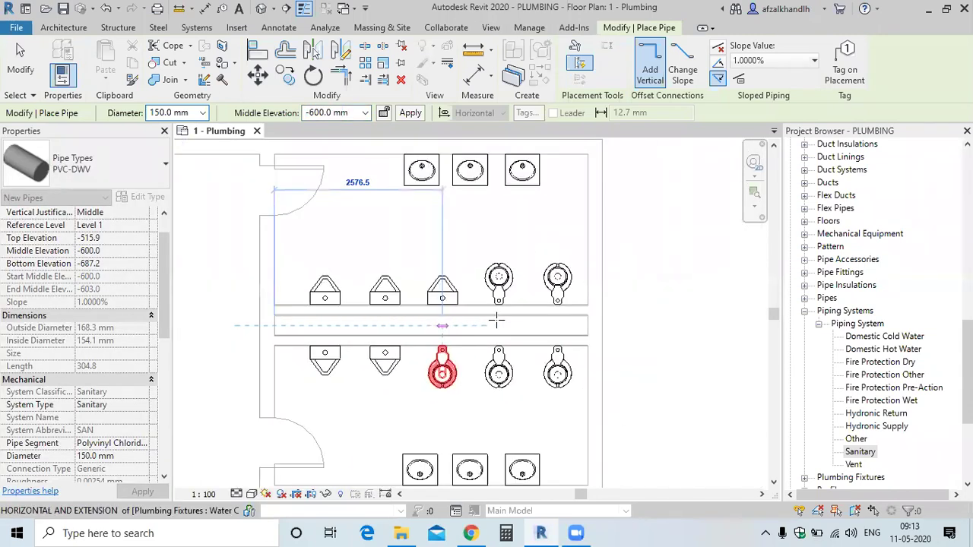
pyautogui.click(584, 326)
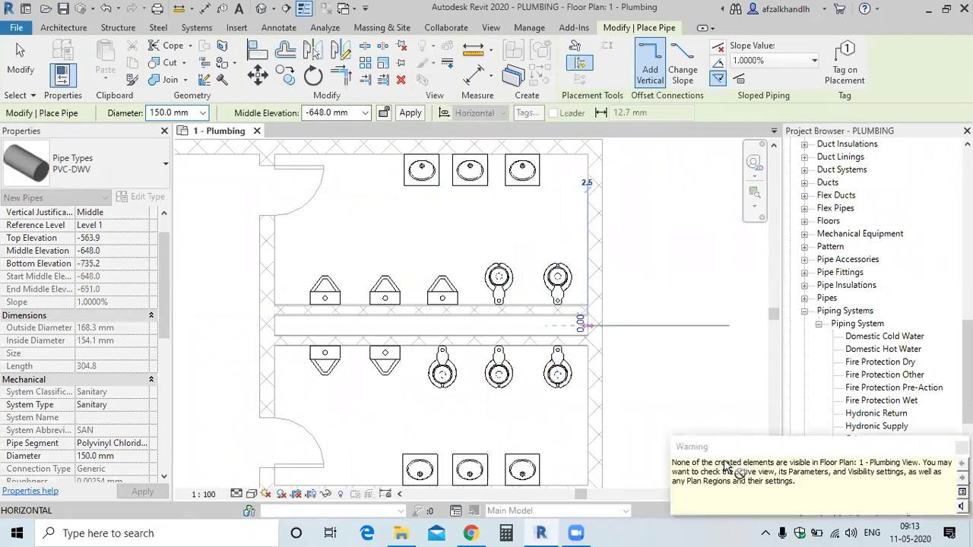
pyautogui.press('Escape')
pyautogui.press('Escape')
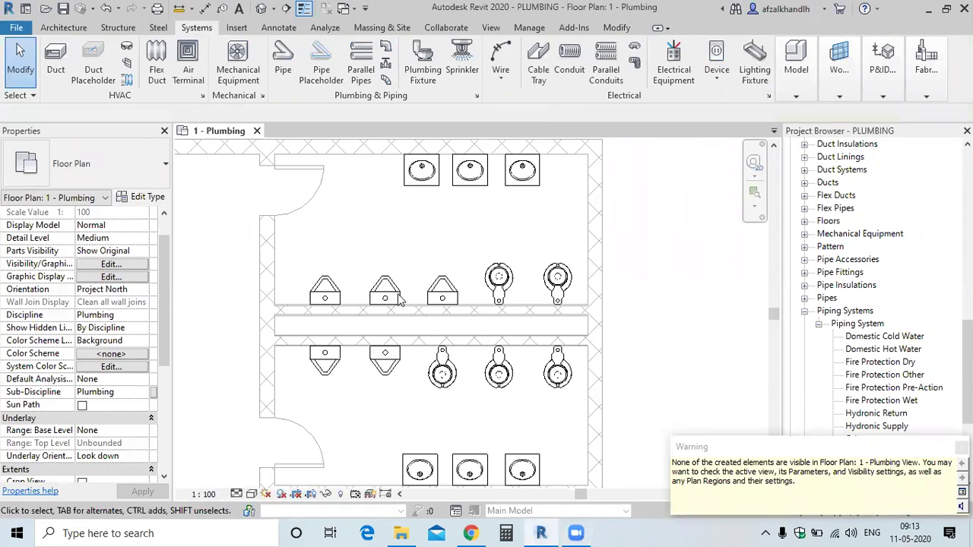
pyautogui.click(961, 446)
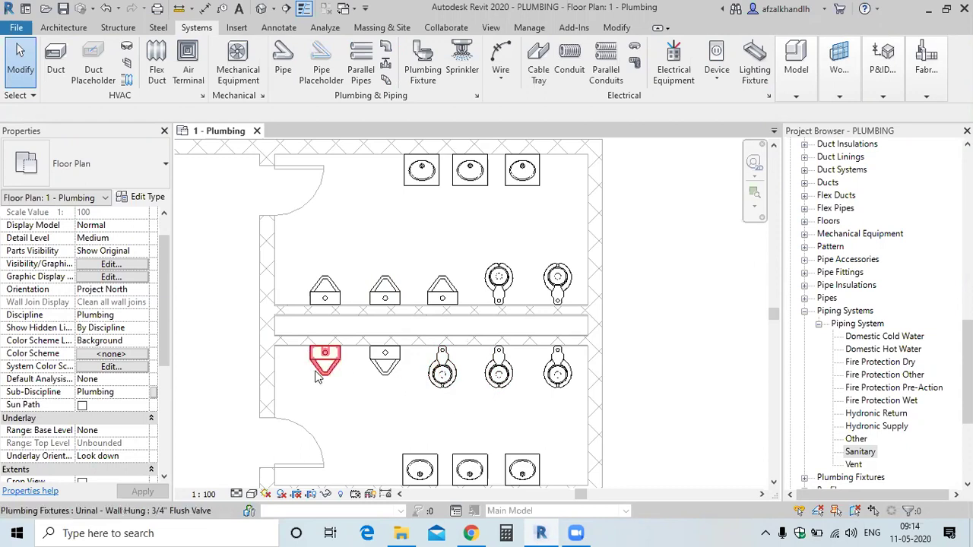
# Step: Set the plan's view range view depth level to Unlimited and apply it
pyautogui.scroll(-3, 155, 396)
pyautogui.scroll(-3, 154, 395)
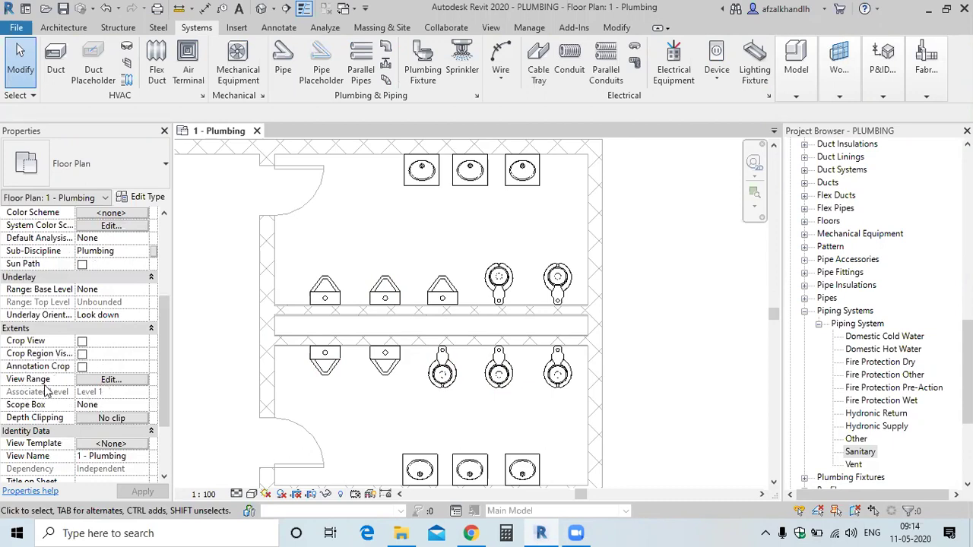
pyautogui.click(98, 387)
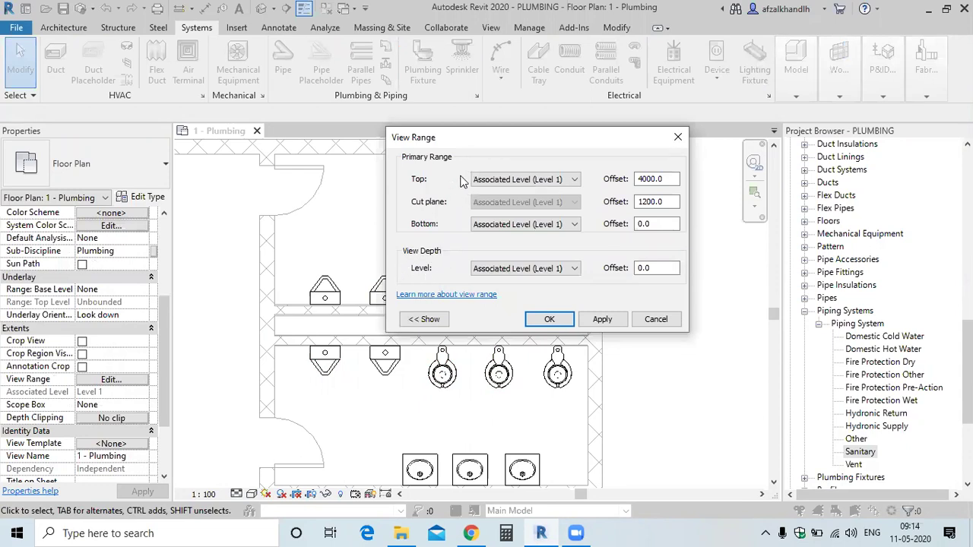
pyautogui.moveTo(473, 146); pyautogui.dragTo(433, 175)
pyautogui.click(472, 292)
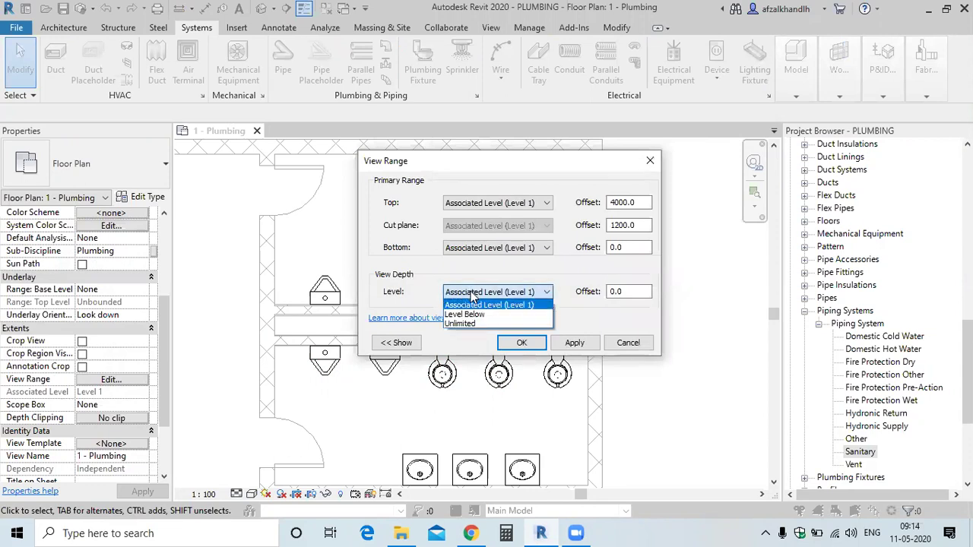
pyautogui.click(462, 323)
pyautogui.click(471, 293)
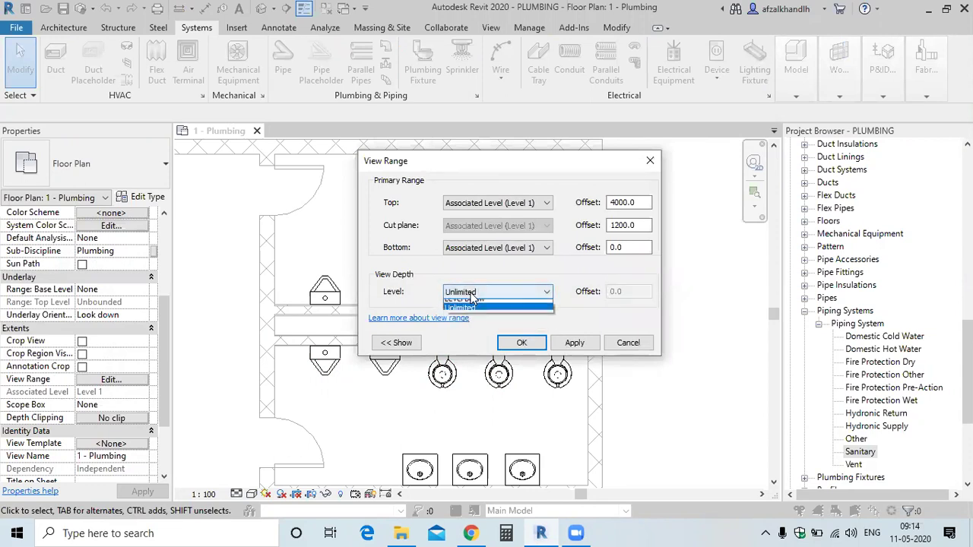
pyautogui.click(464, 312)
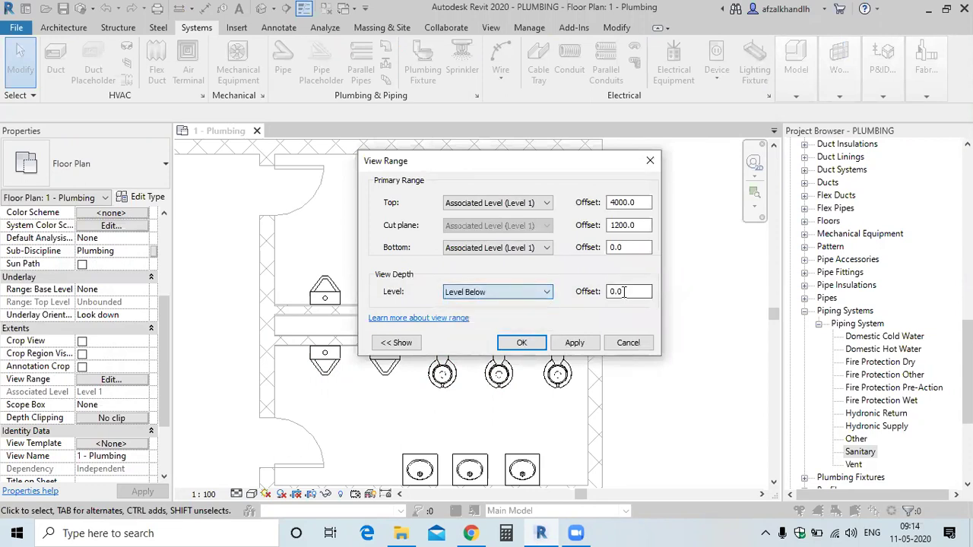
pyautogui.click(494, 292)
pyautogui.click(474, 322)
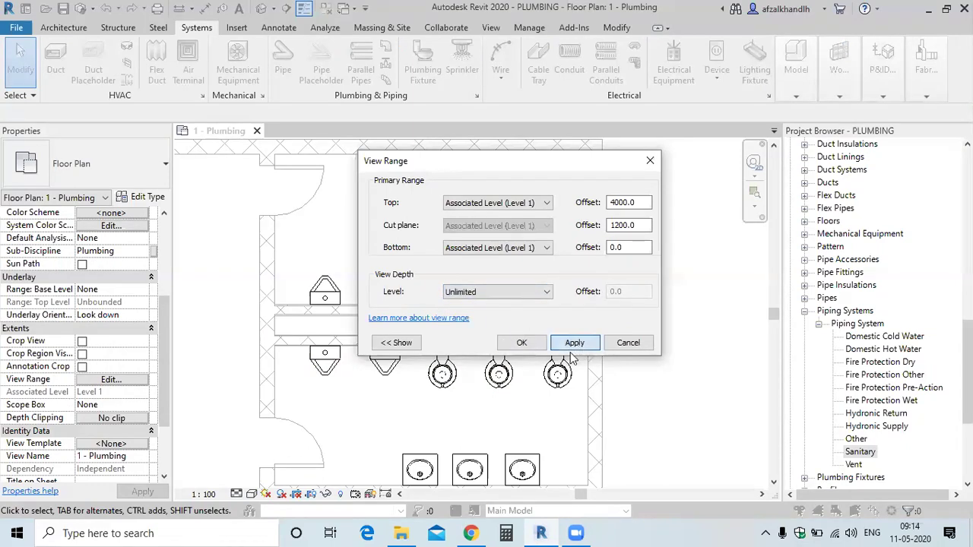
pyautogui.click(573, 359)
pyautogui.click(522, 342)
# Step: Open the plan's Detail Level options in the view control bar
pyautogui.scroll(2, 326, 332)
pyautogui.scroll(1, 359, 335)
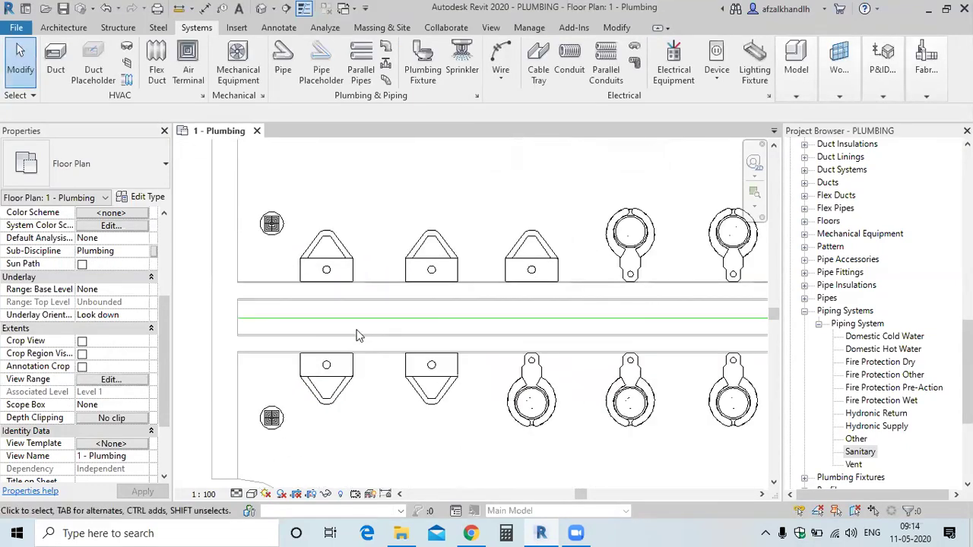
pyautogui.scroll(-1, 383, 342)
pyautogui.click(236, 494)
# Step: Show the plan at Fine detail and draw Section 1 across the pipe run
pyautogui.click(255, 478)
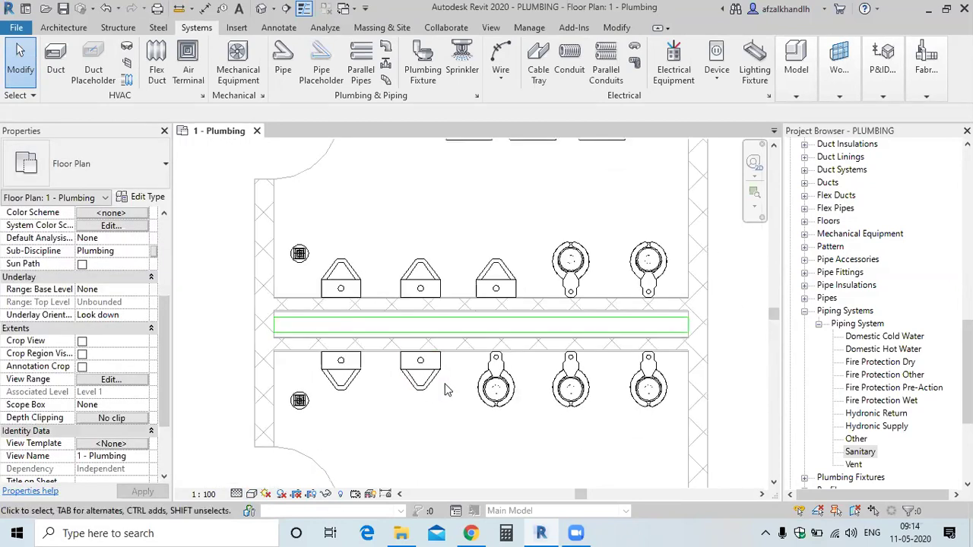
pyautogui.scroll(-1, 443, 414)
pyautogui.click(286, 9)
pyautogui.moveTo(375, 397); pyautogui.dragTo(320, 377, button='middle')
pyautogui.click(250, 338)
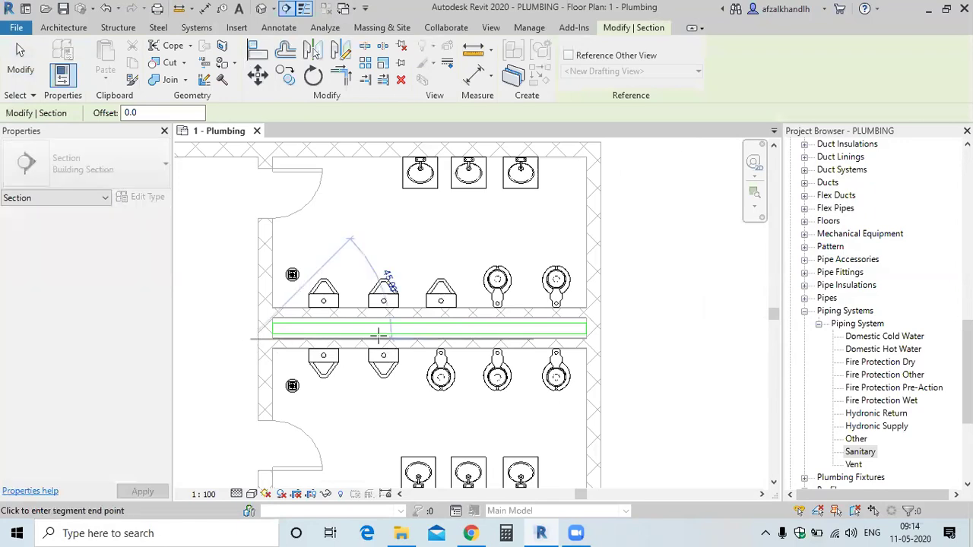
pyautogui.click(605, 338)
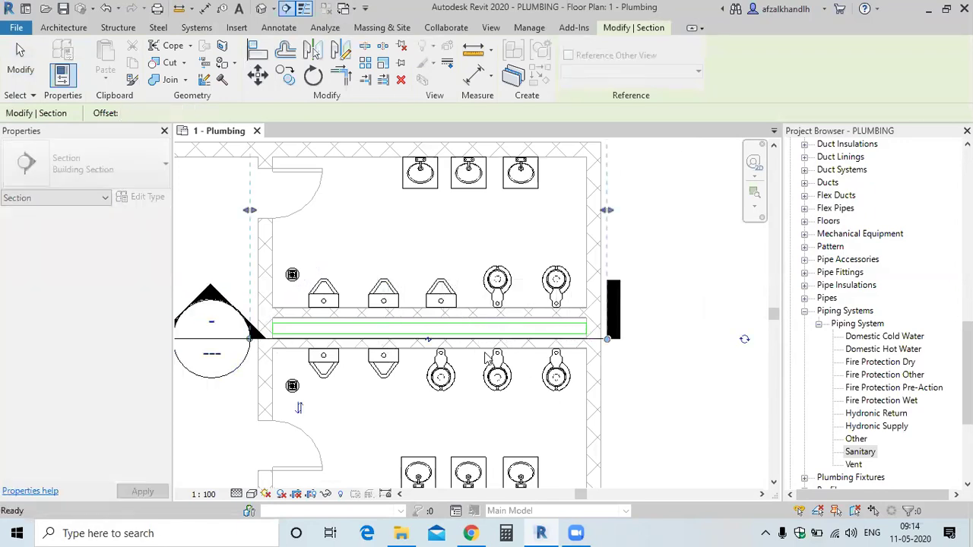
pyautogui.scroll(-2, 414, 194)
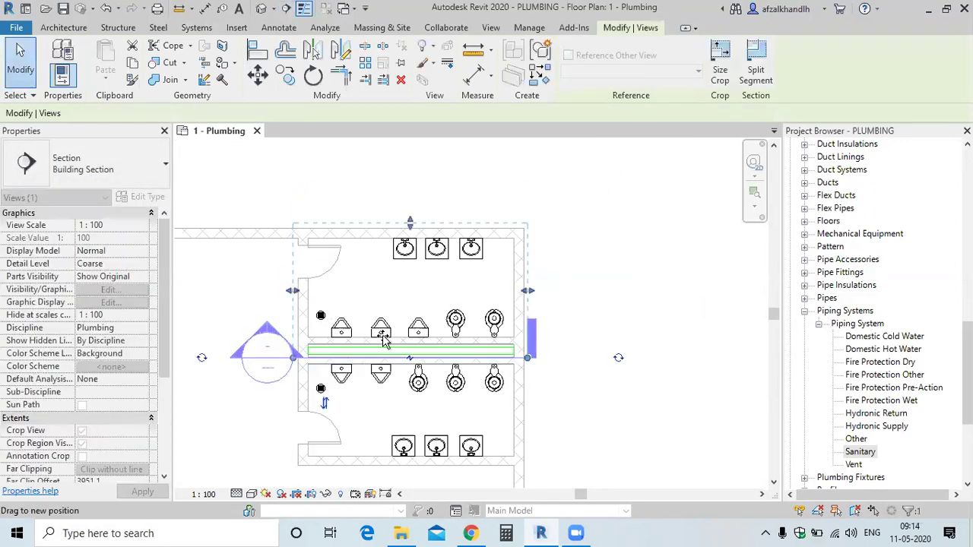
pyautogui.scroll(3, 389, 367)
pyautogui.scroll(2, 389, 366)
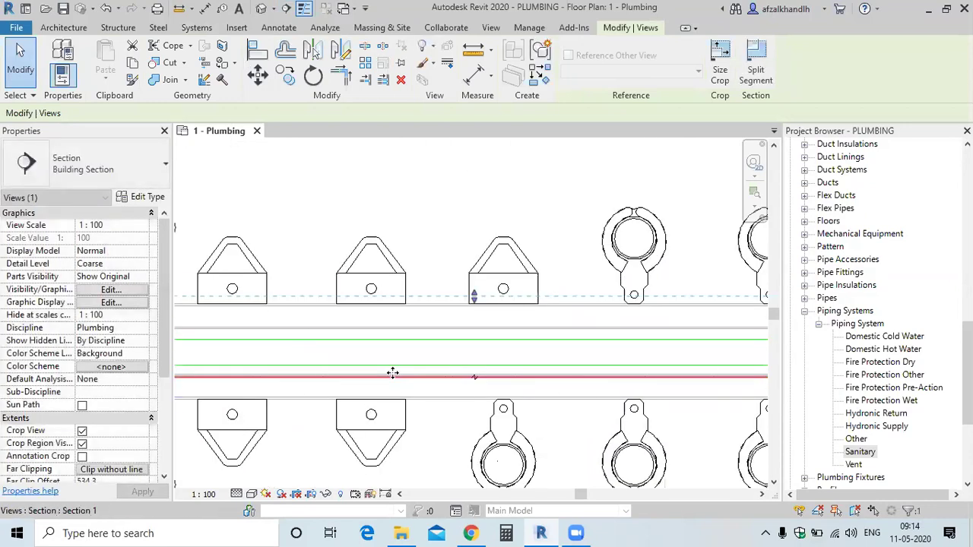
# Step: Open the Section 1 view at Fine detail
pyautogui.rightClick(395, 377)
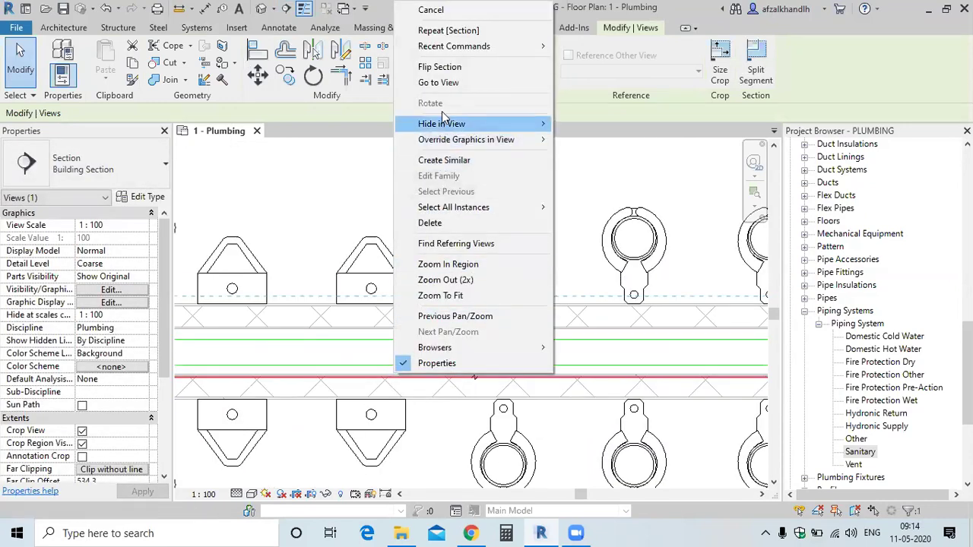
pyautogui.click(439, 83)
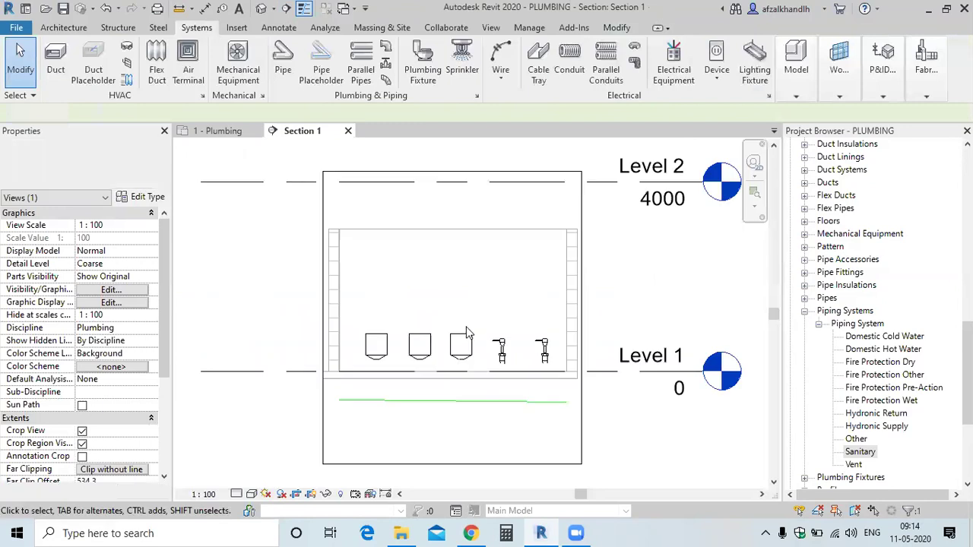
pyautogui.click(237, 494)
pyautogui.click(251, 482)
pyautogui.scroll(2, 456, 398)
pyautogui.scroll(1, 456, 398)
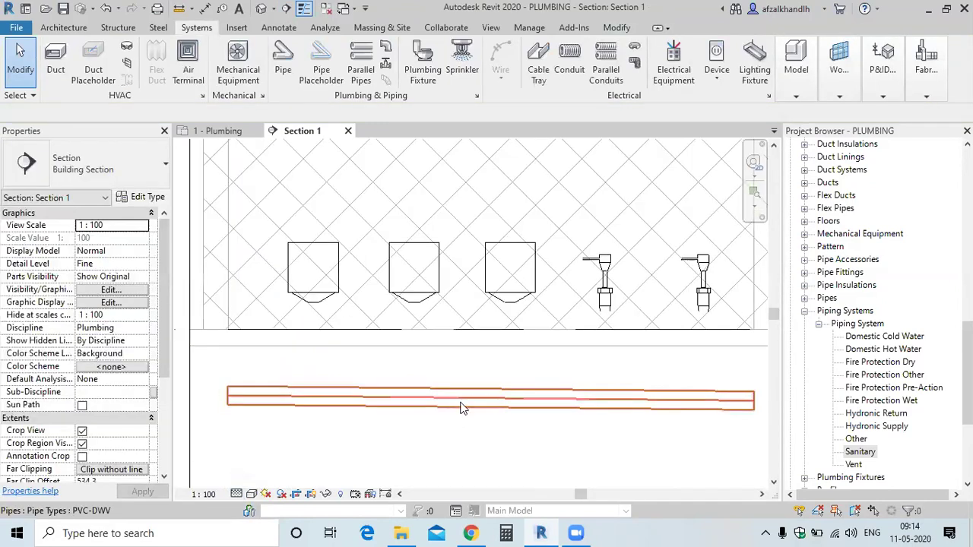
# Step: Check the pipe slopes 1% from -600 to -648, then return to 1 - Plumbing
pyautogui.click(456, 423)
pyautogui.scroll(-1, 466, 414)
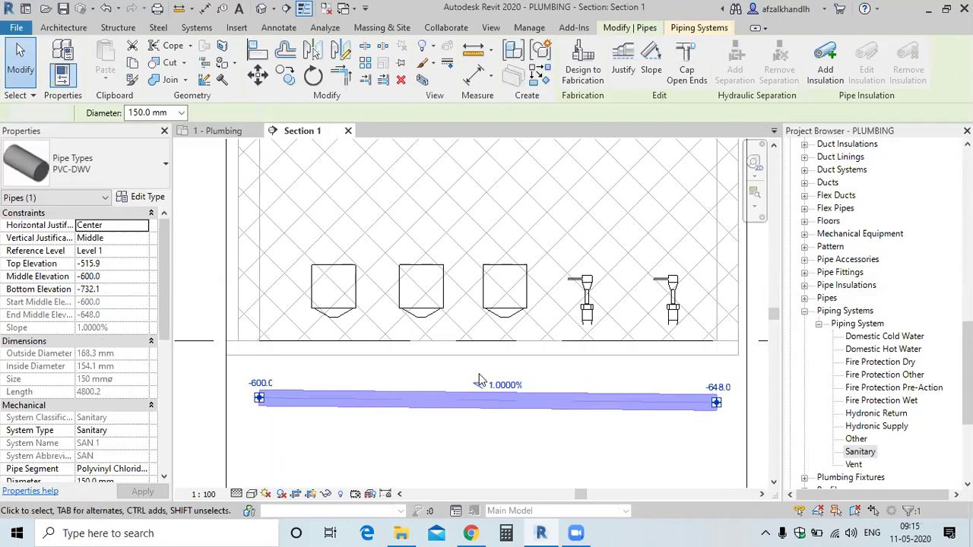
pyautogui.press('Escape')
pyautogui.click(222, 130)
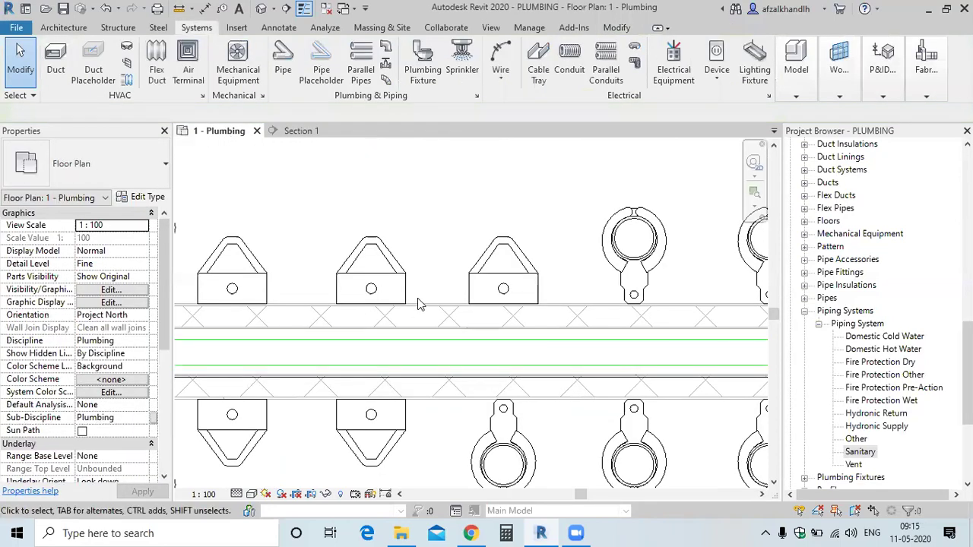
# Step: Pan and zoom the plumbing plan across the fixtures on both sides of the chase
pyautogui.scroll(-2, 419, 305)
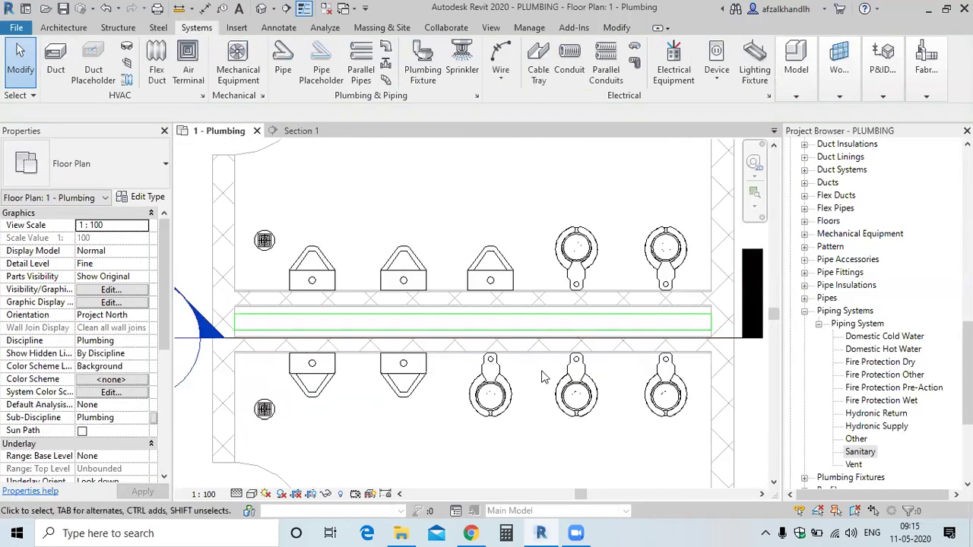
pyautogui.moveTo(549, 423); pyautogui.dragTo(489, 406, button='middle')
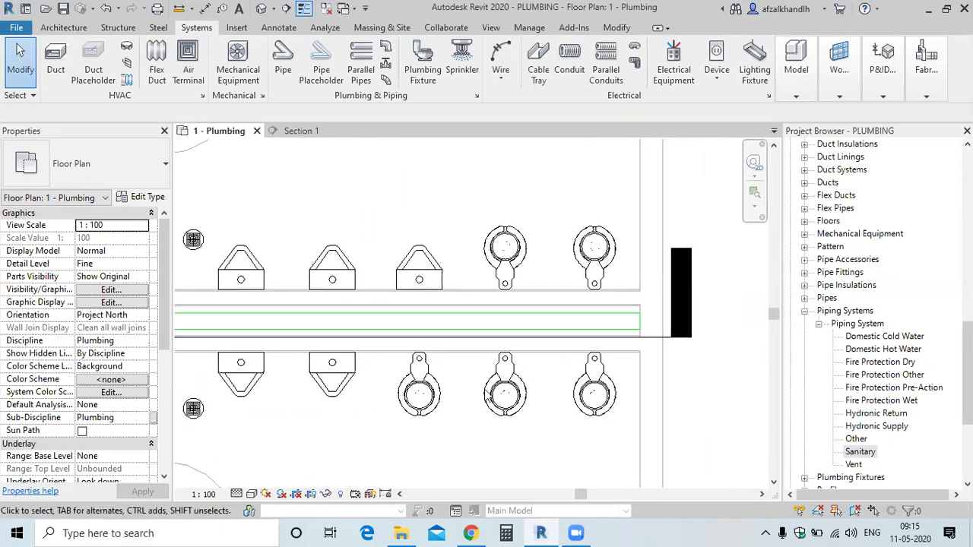
pyautogui.scroll(1, 595, 292)
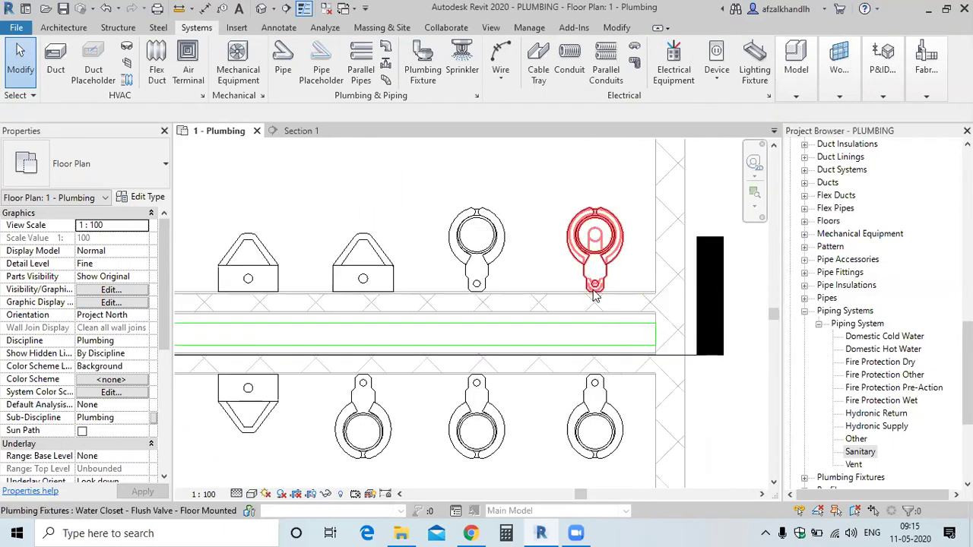
pyautogui.scroll(1, 596, 304)
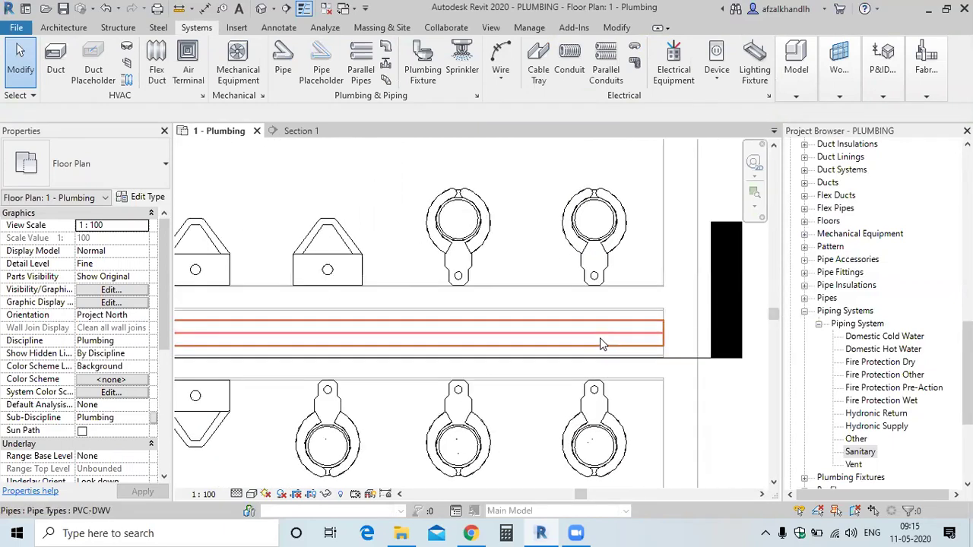
pyautogui.scroll(1, 600, 342)
pyautogui.moveTo(610, 422); pyautogui.dragTo(609, 407, button='middle')
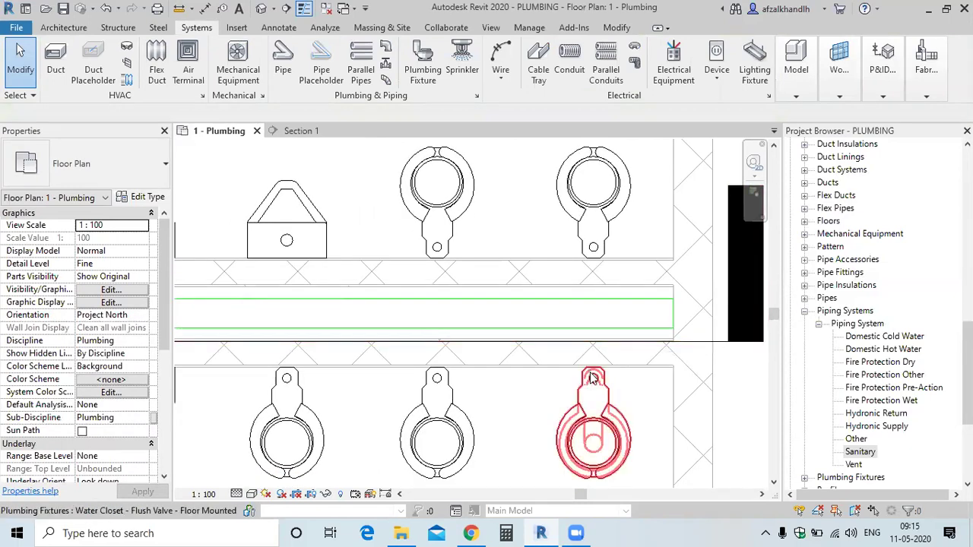
pyautogui.scroll(-2, 604, 351)
pyautogui.moveTo(591, 358); pyautogui.dragTo(614, 361, button='middle')
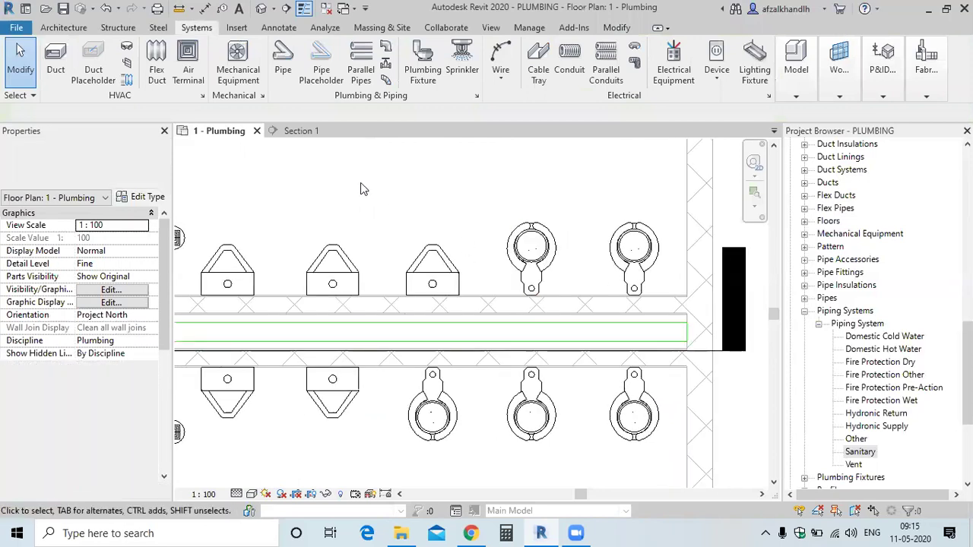
# Step: Open the default 3D view and orbit to see the pipe beneath the water closets and urinals
pyautogui.click(260, 8)
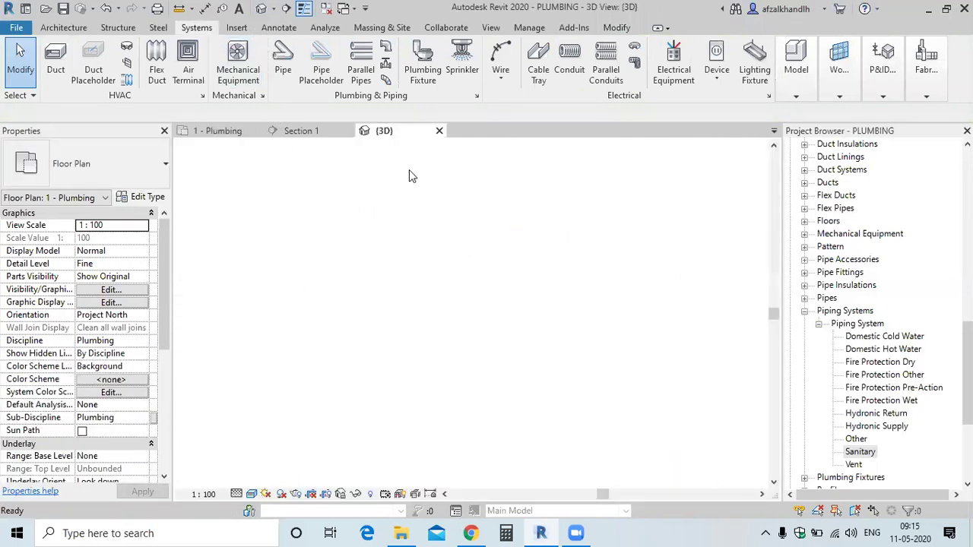
pyautogui.scroll(5, 586, 302)
pyautogui.scroll(3, 584, 342)
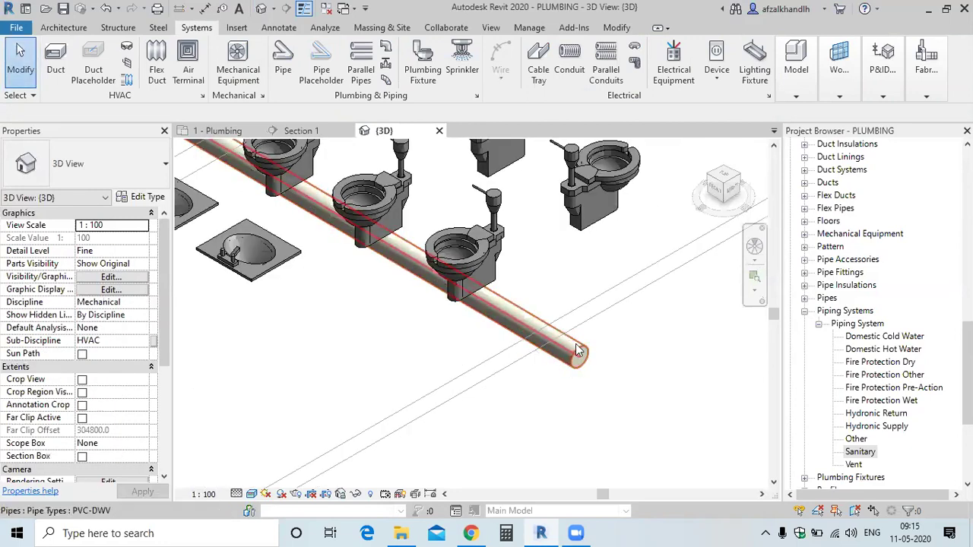
pyautogui.moveTo(561, 365)
pyautogui.mouseDown(button='middle')
pyautogui.moveTo(557, 332)
pyautogui.moveTo(559, 386)
pyautogui.mouseUp(button='middle')
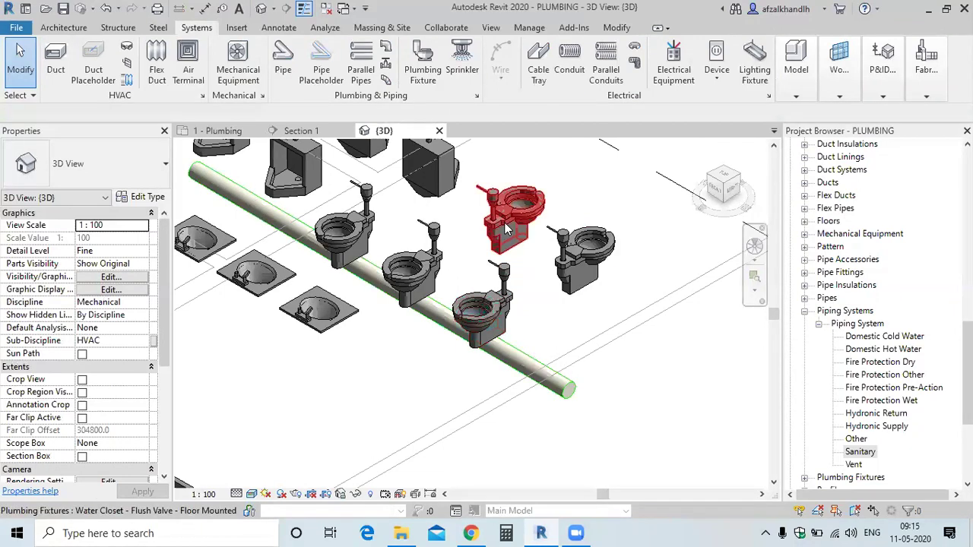
pyautogui.moveTo(511, 221); pyautogui.dragTo(533, 277, button='middle')
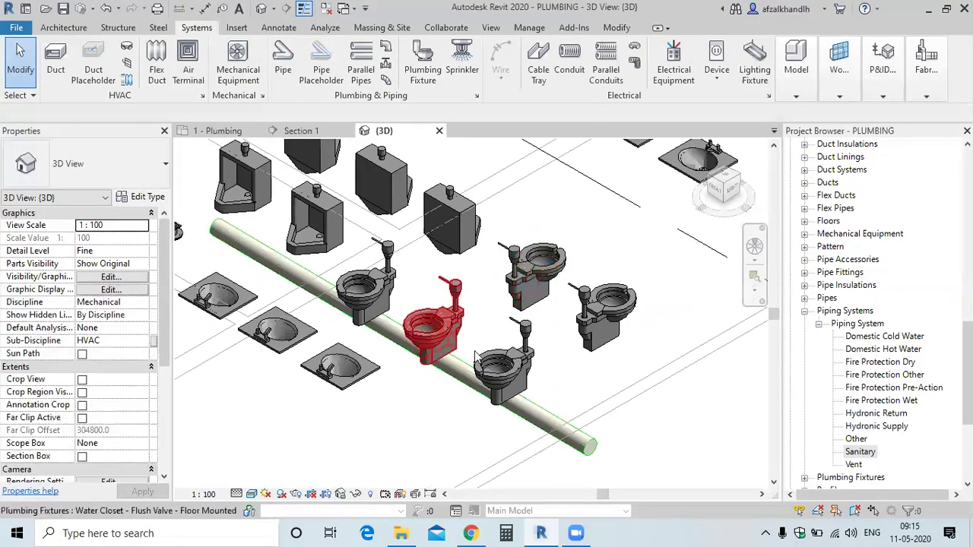
pyautogui.moveTo(446, 236); pyautogui.dragTo(476, 275, button='middle')
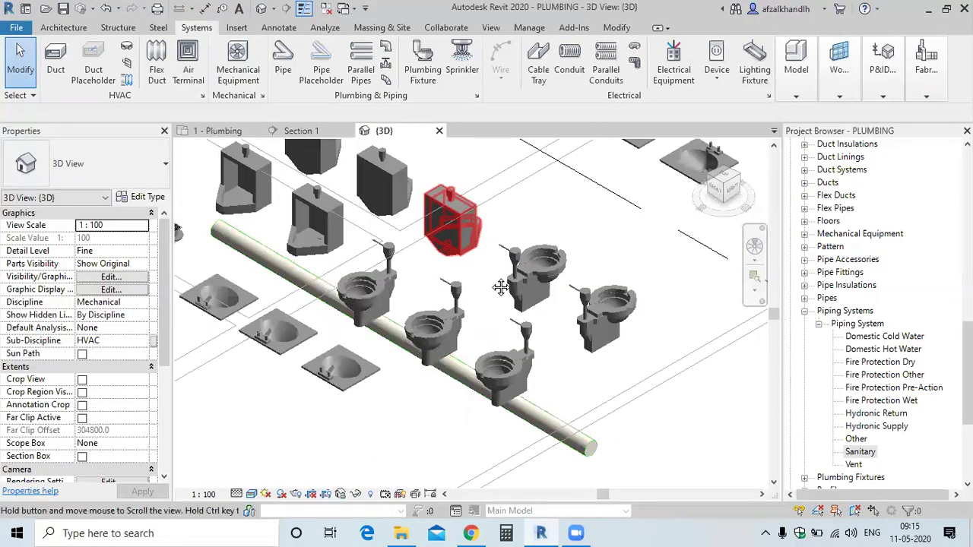
# Step: Draw Section 2 across both water closet rows in 1 - Plumbing and open it
pyautogui.click(220, 131)
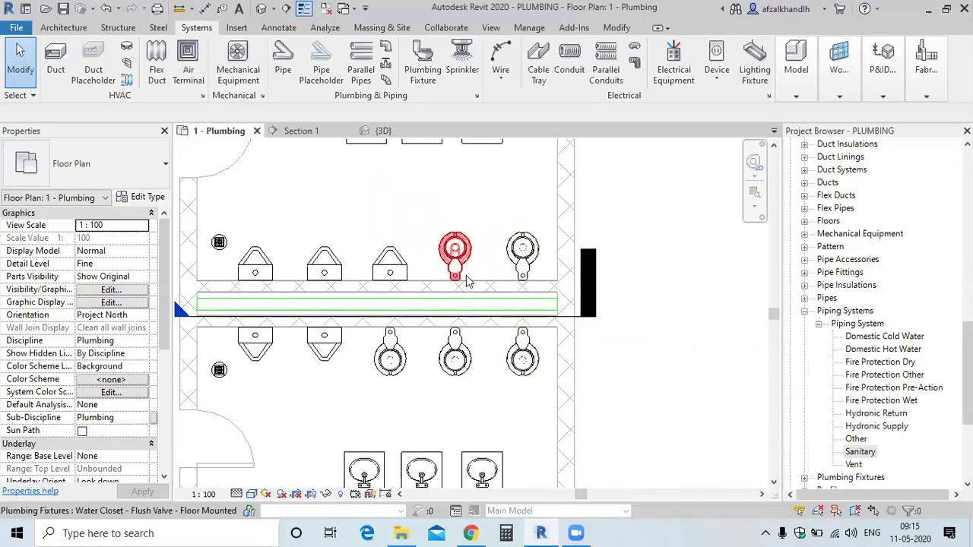
pyautogui.scroll(3, 510, 266)
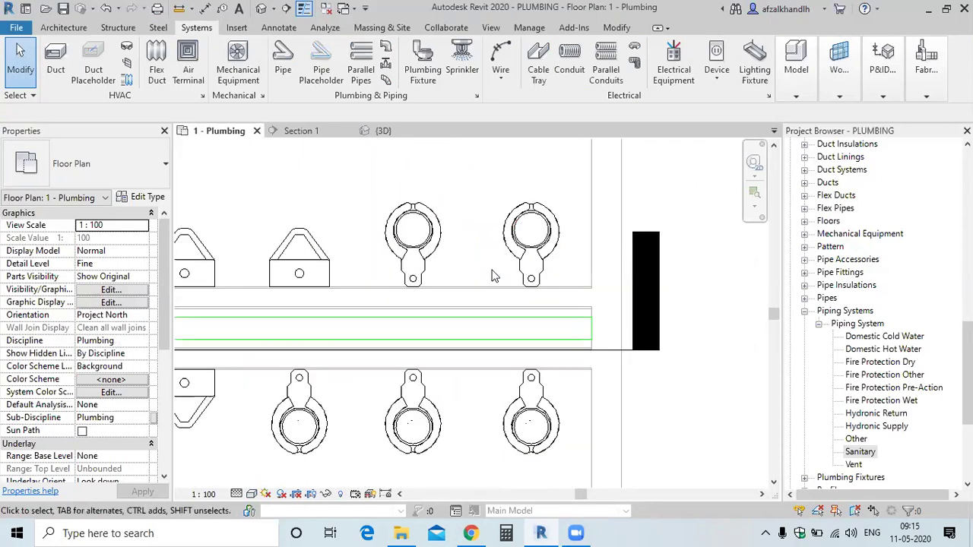
pyautogui.scroll(-2, 510, 266)
pyautogui.click(286, 9)
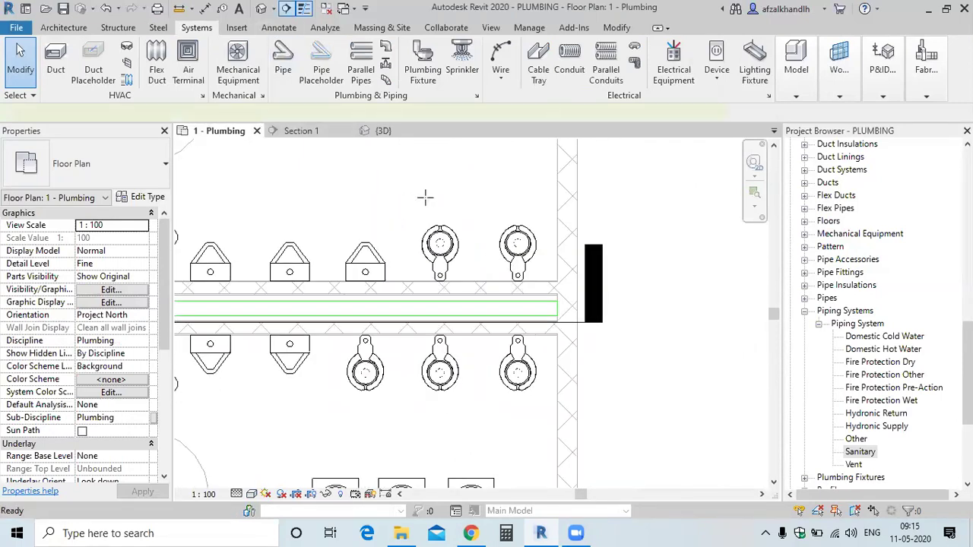
pyautogui.click(475, 194)
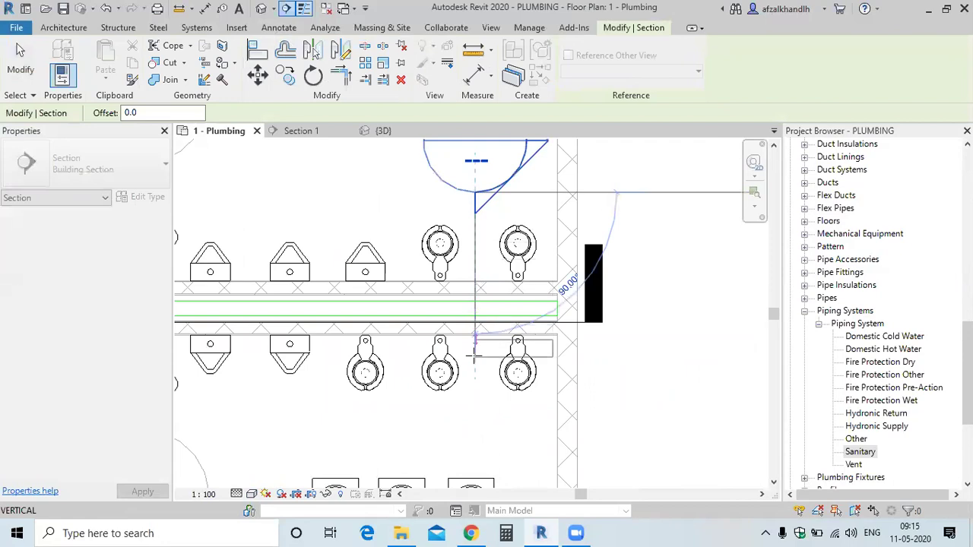
pyautogui.click(475, 435)
pyautogui.press('Escape')
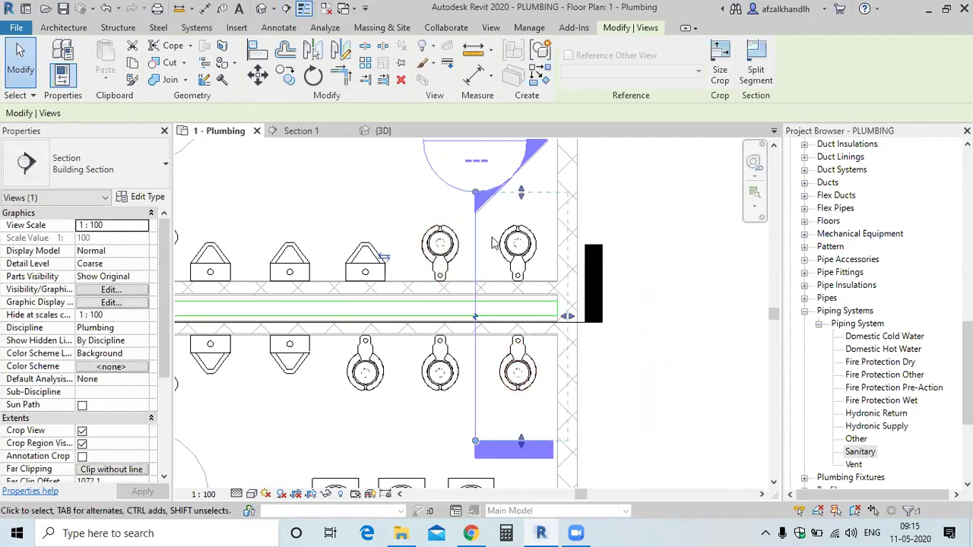
pyautogui.rightClick(472, 259)
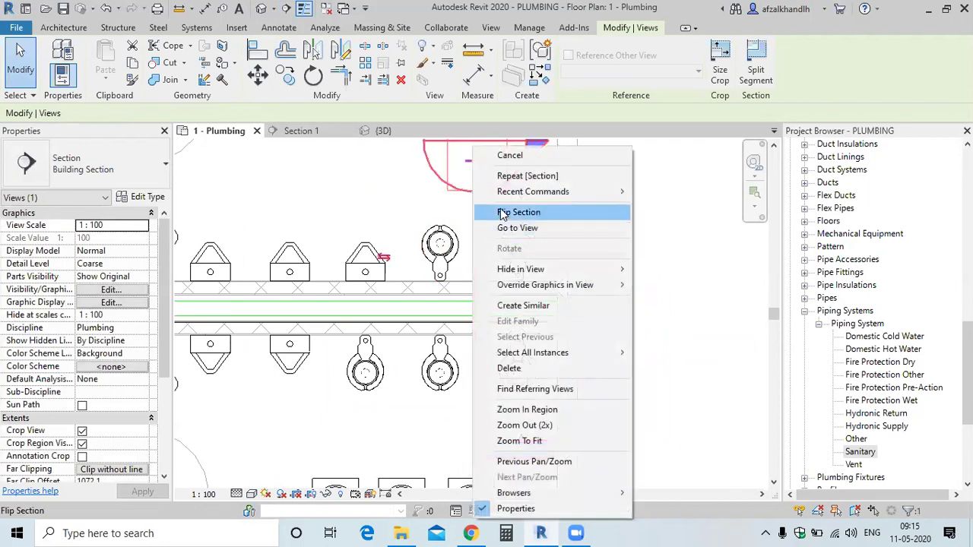
pyautogui.click(504, 227)
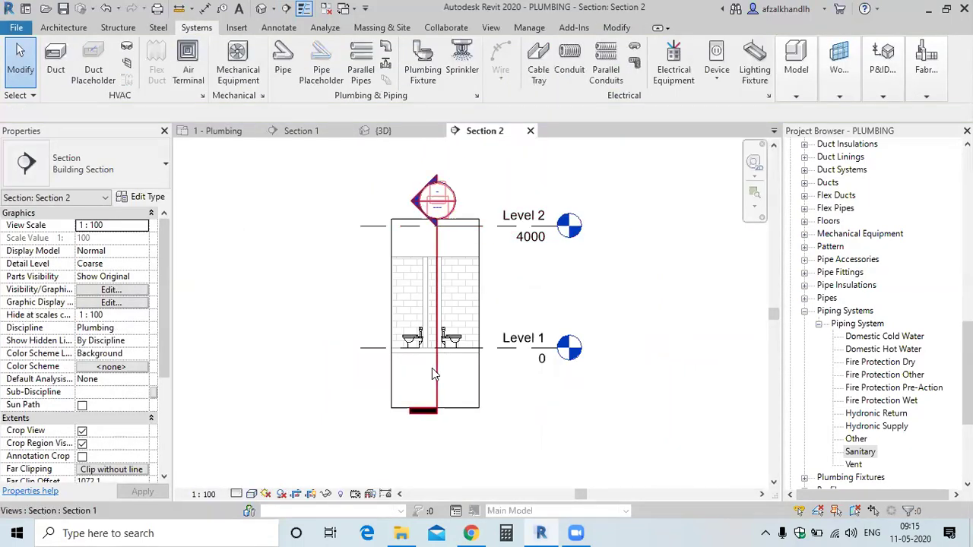
pyautogui.scroll(4, 431, 368)
pyautogui.click(441, 358)
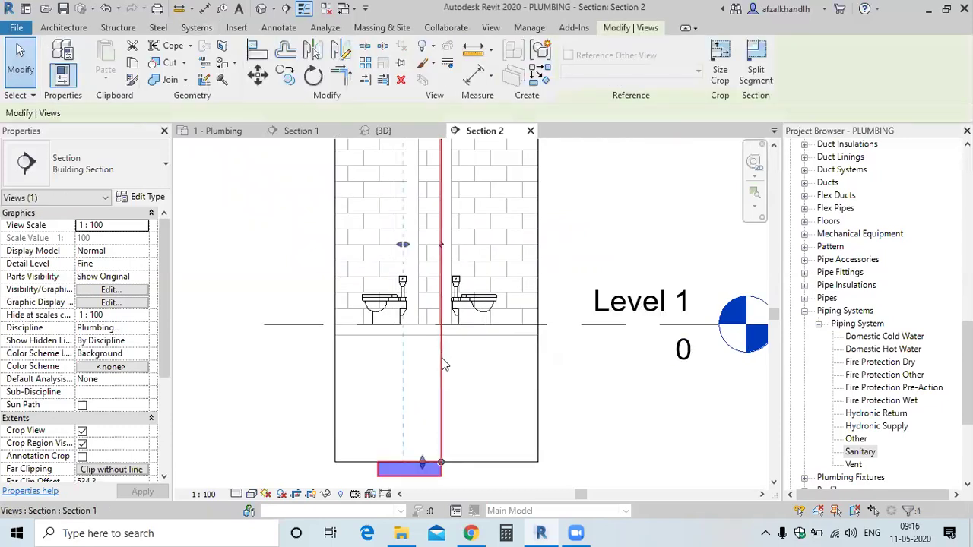
pyautogui.rightClick(440, 358)
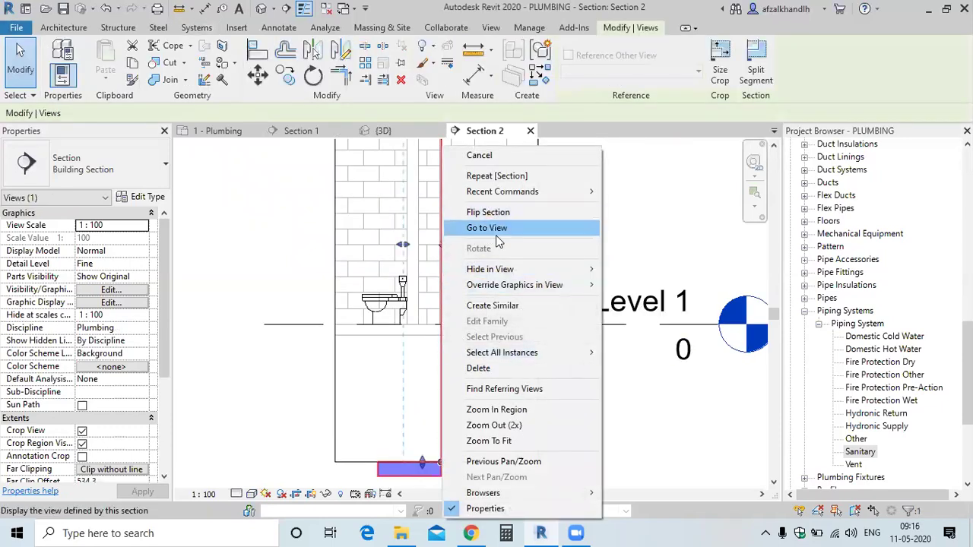
pyautogui.moveTo(491, 269)
pyautogui.click(631, 269)
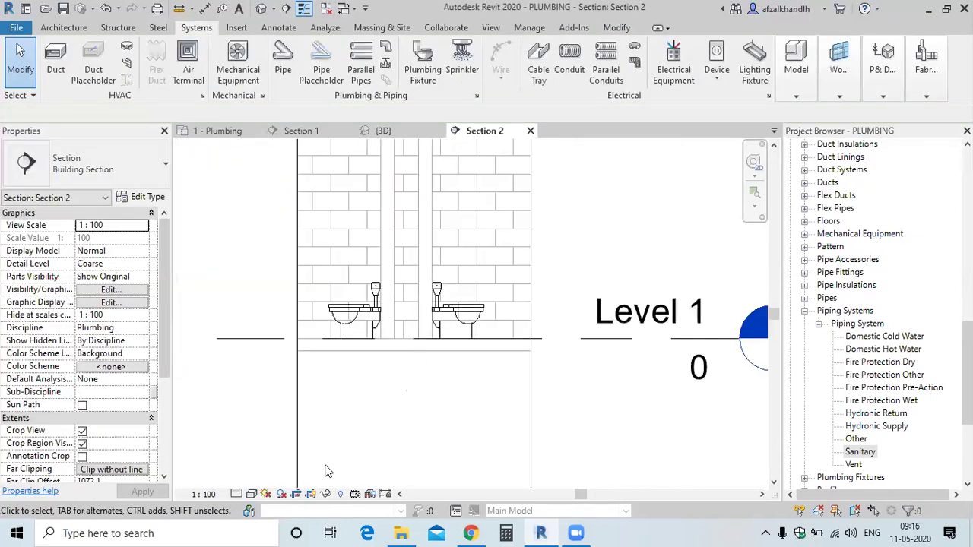
pyautogui.click(237, 494)
pyautogui.click(244, 479)
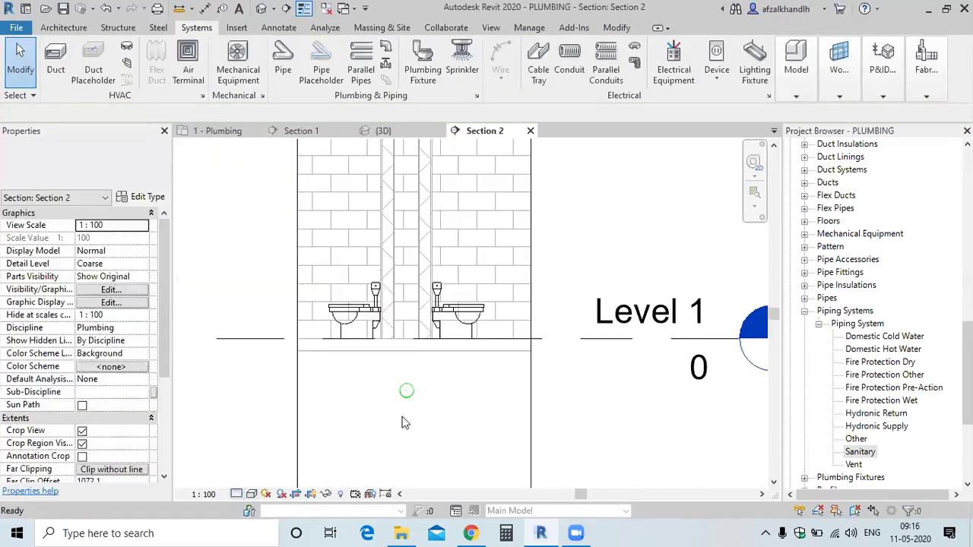
pyautogui.scroll(2, 403, 394)
pyautogui.scroll(2, 399, 391)
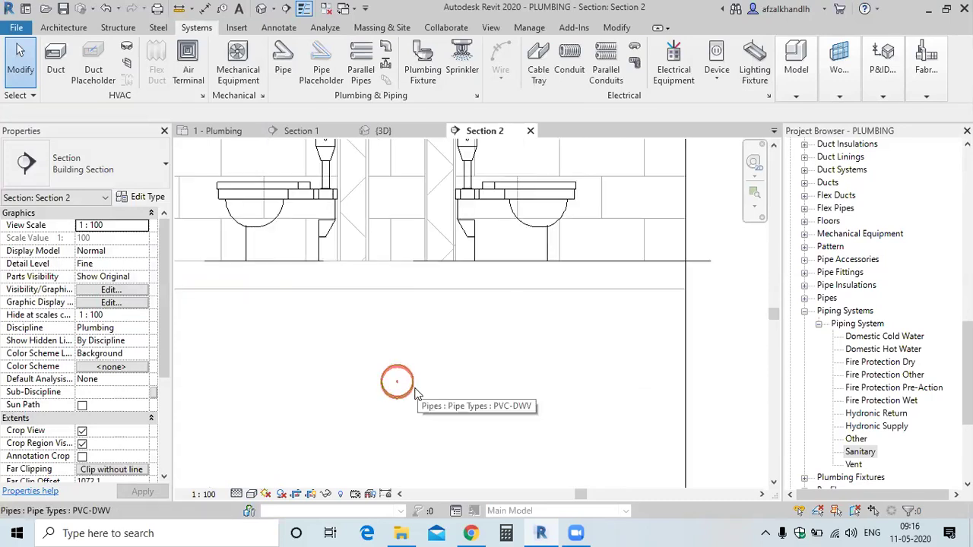
pyautogui.scroll(-1, 408, 395)
pyautogui.scroll(-1, 404, 365)
pyautogui.scroll(-1, 430, 326)
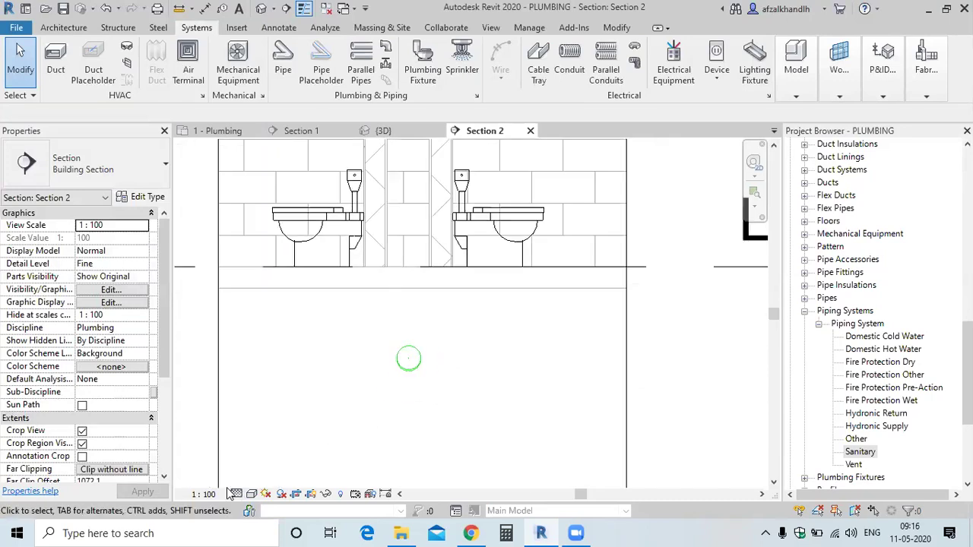
pyautogui.click(238, 494)
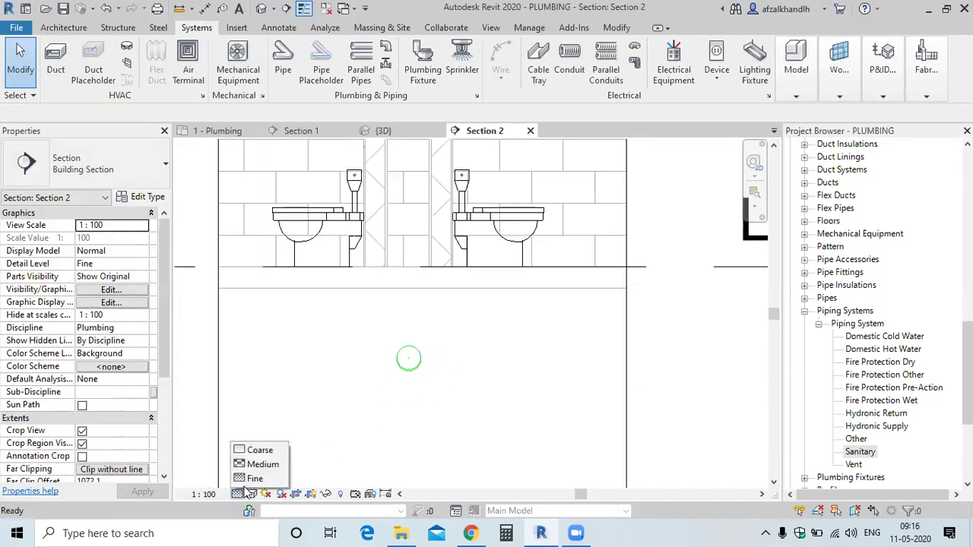
pyautogui.click(258, 450)
pyautogui.scroll(2, 416, 356)
pyautogui.scroll(1, 416, 355)
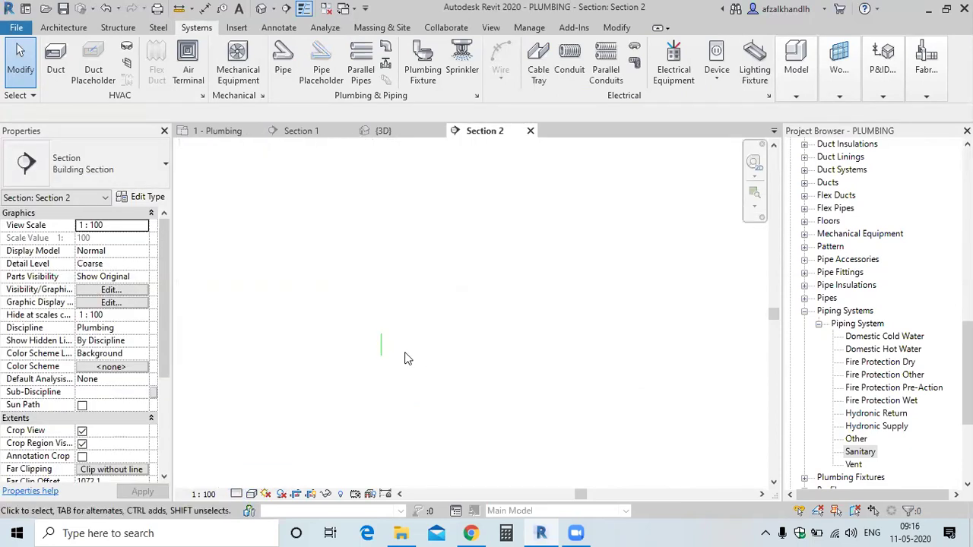
pyautogui.scroll(-2, 326, 395)
pyautogui.click(251, 495)
pyautogui.click(258, 476)
pyautogui.scroll(2, 361, 376)
pyautogui.scroll(-2, 414, 384)
pyautogui.scroll(2, 391, 369)
pyautogui.scroll(-1, 391, 358)
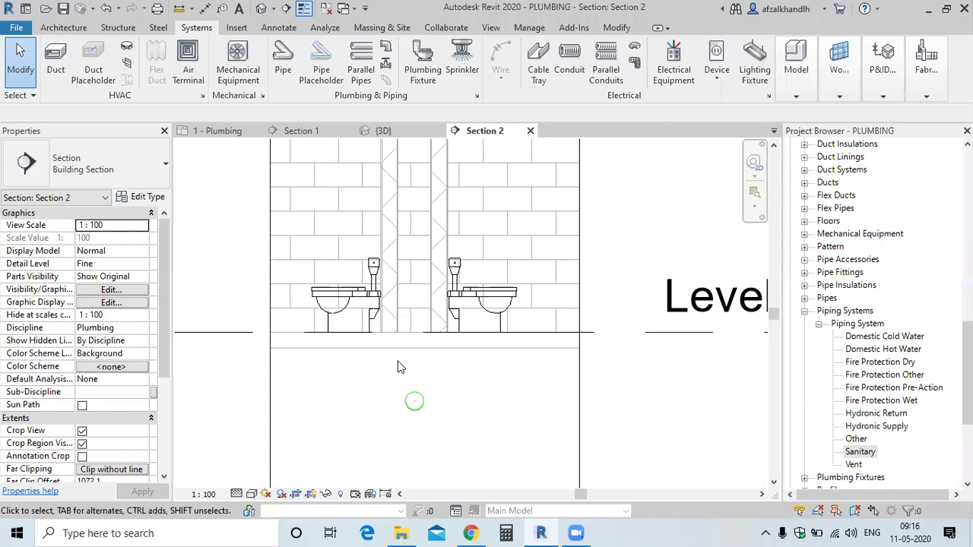
pyautogui.scroll(1, 395, 364)
pyautogui.scroll(1, 387, 351)
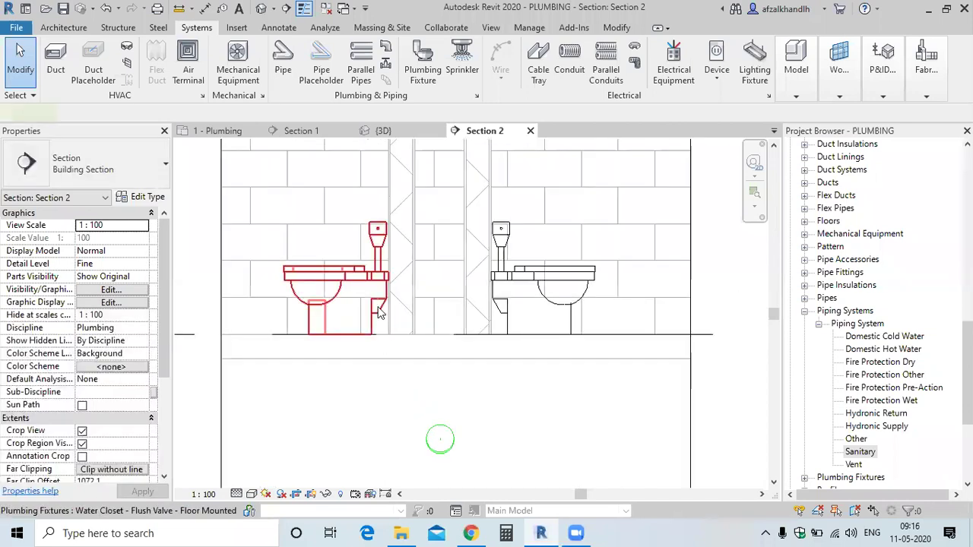
pyautogui.click(379, 313)
pyautogui.scroll(2, 319, 410)
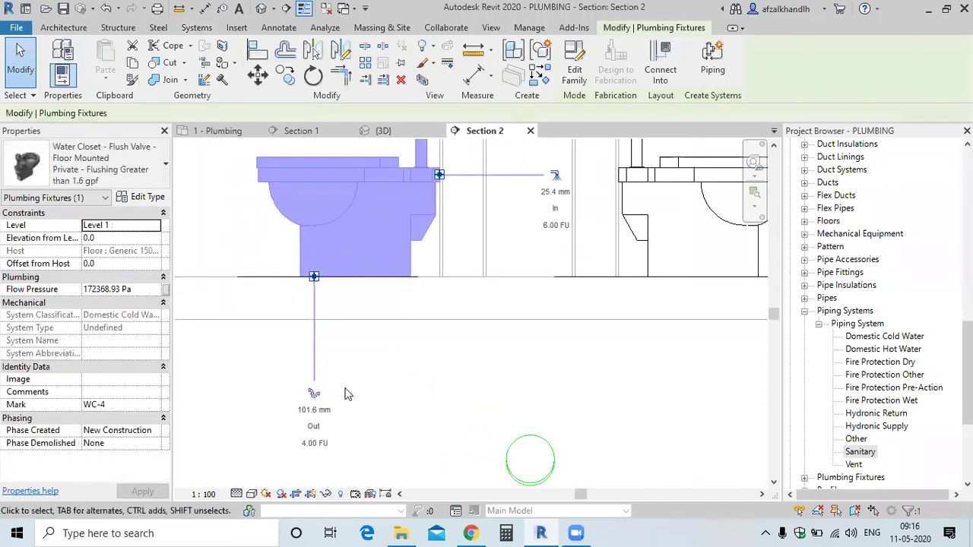
pyautogui.scroll(-2, 345, 393)
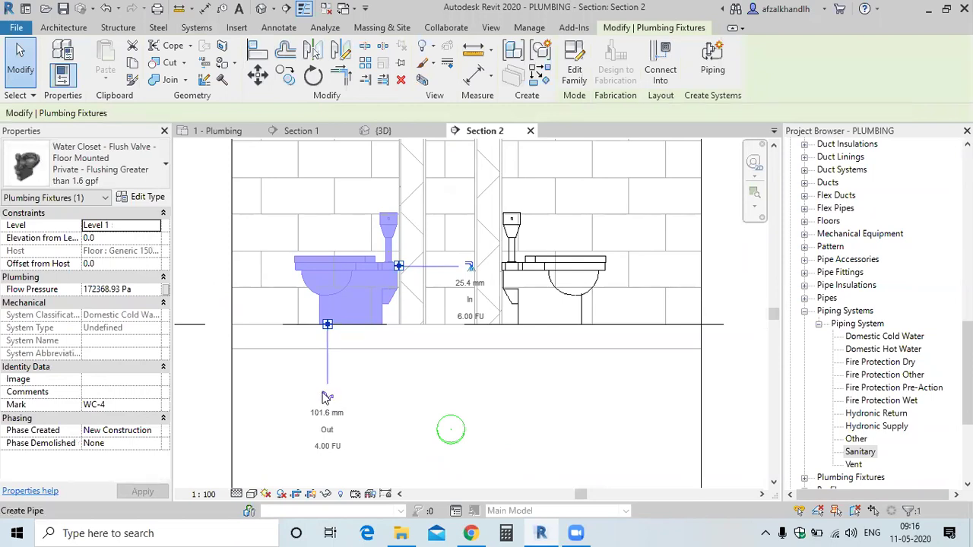
pyautogui.click(394, 389)
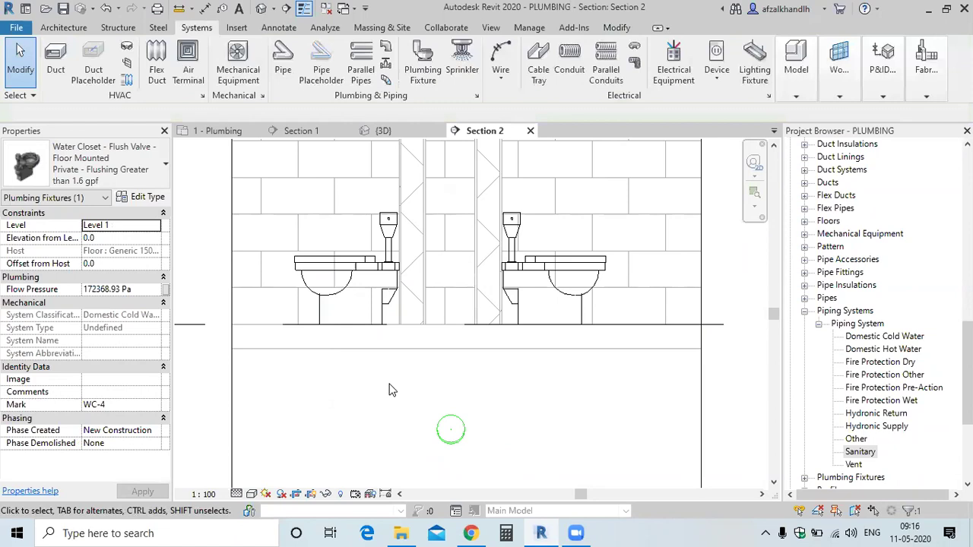
pyautogui.click(385, 298)
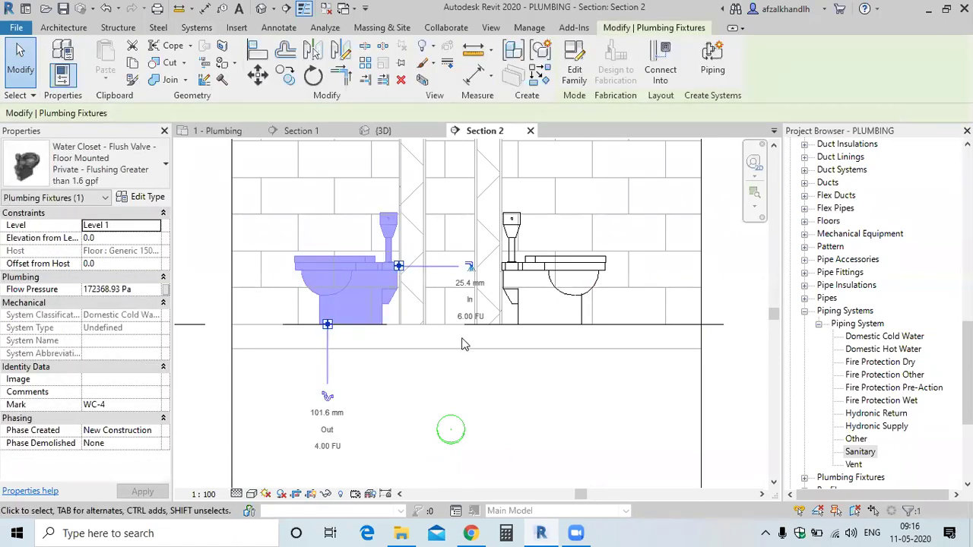
pyautogui.scroll(2, 322, 424)
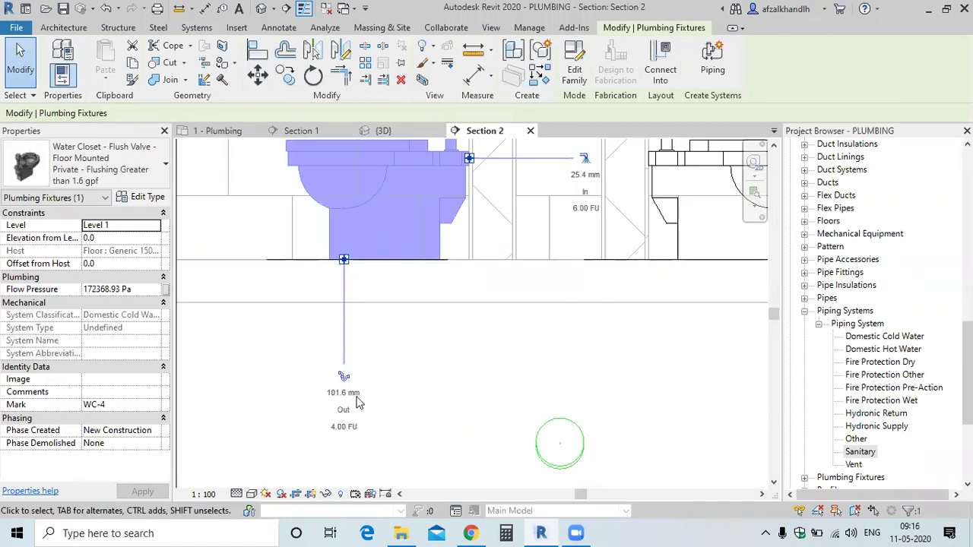
pyautogui.scroll(-3, 351, 393)
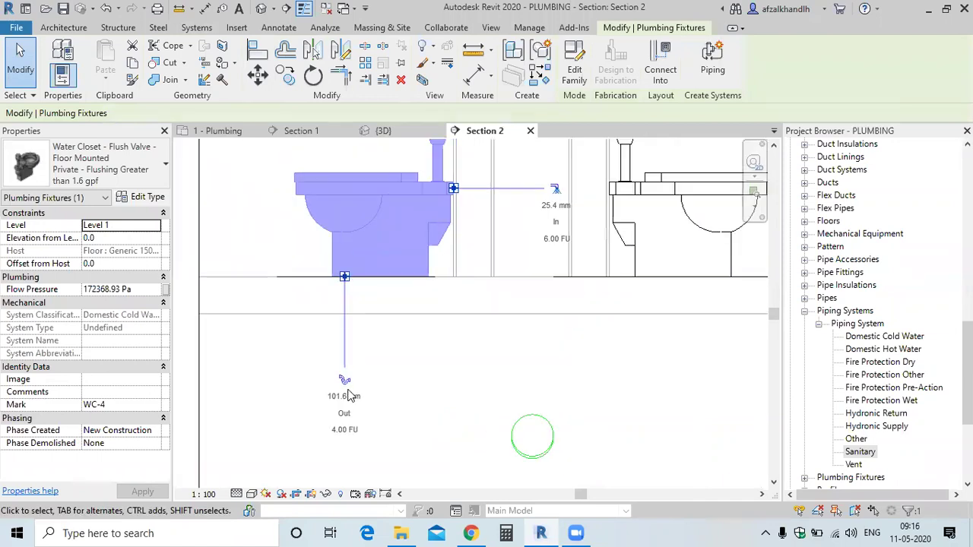
pyautogui.press('Escape')
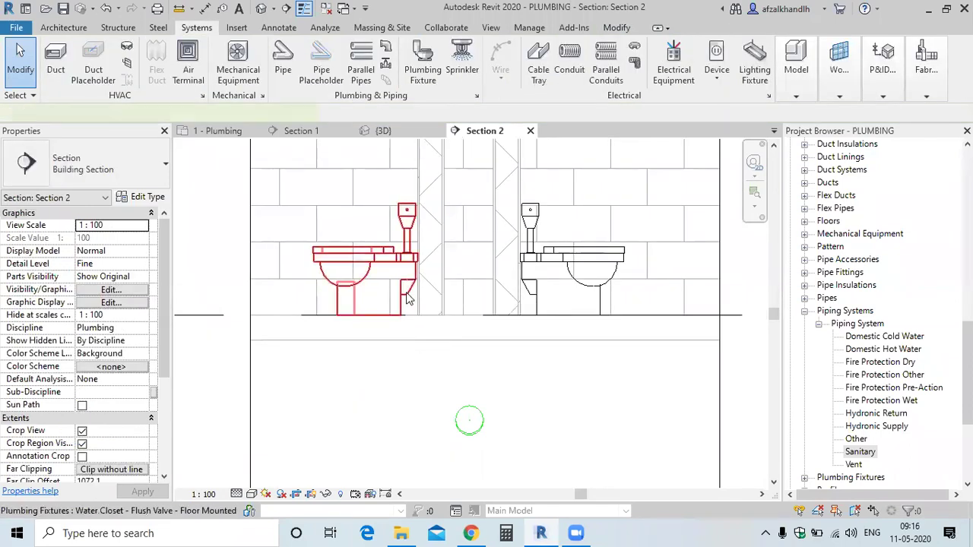
pyautogui.click(406, 299)
# Step: Change the water closet type's Sanitary Diameter from 101.6 mm to 100 mm
pyautogui.click(160, 199)
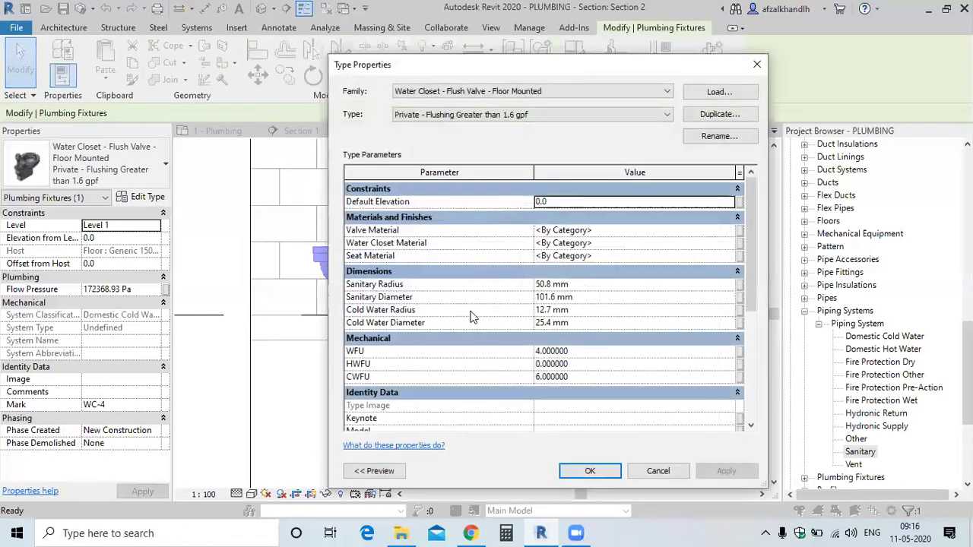
pyautogui.click(605, 296)
pyautogui.write('100')
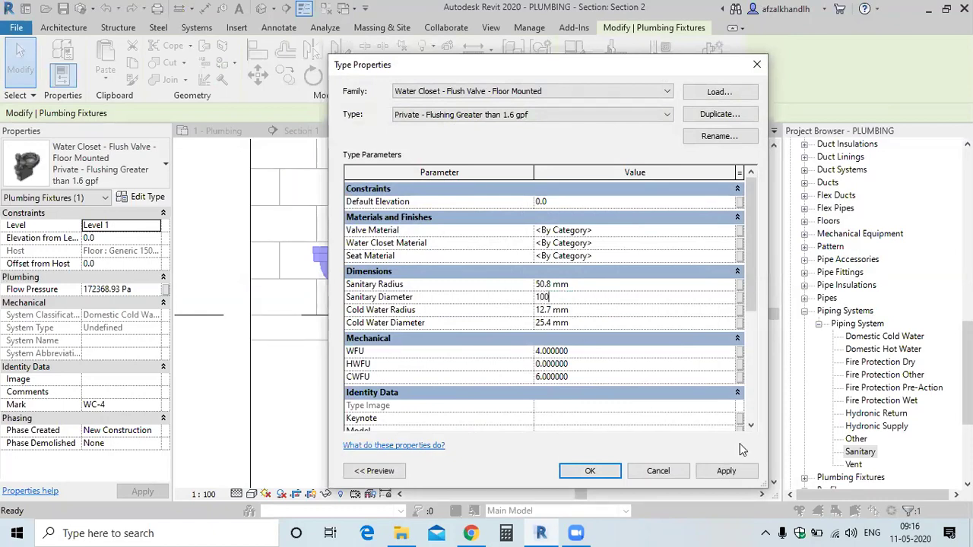
pyautogui.click(591, 471)
pyautogui.scroll(2, 419, 363)
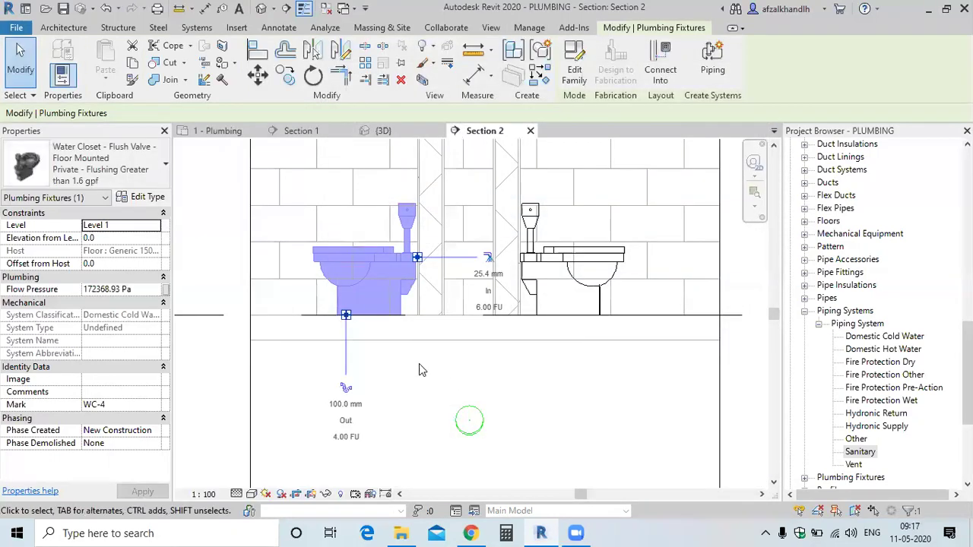
pyautogui.scroll(2, 371, 399)
pyautogui.scroll(2, 371, 399)
pyautogui.scroll(-2, 334, 401)
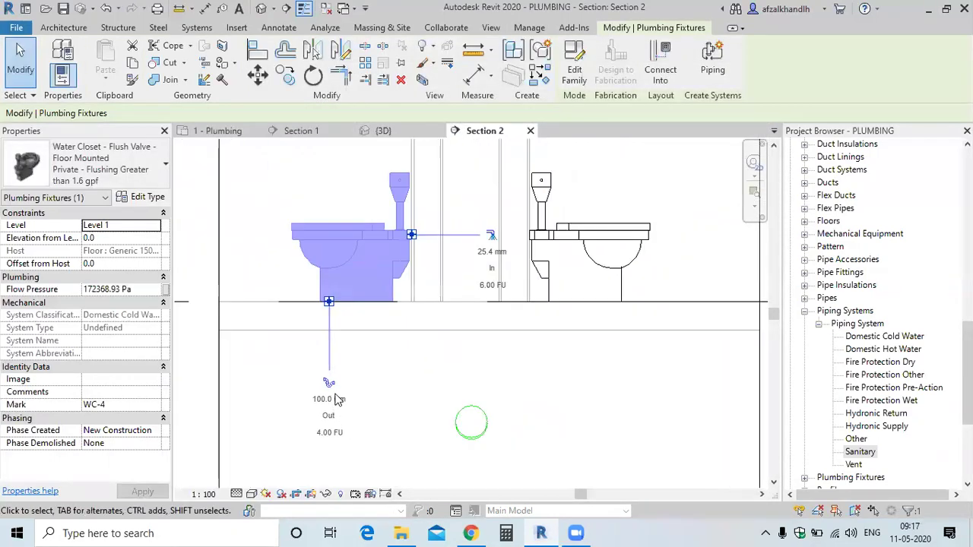
pyautogui.scroll(2, 372, 413)
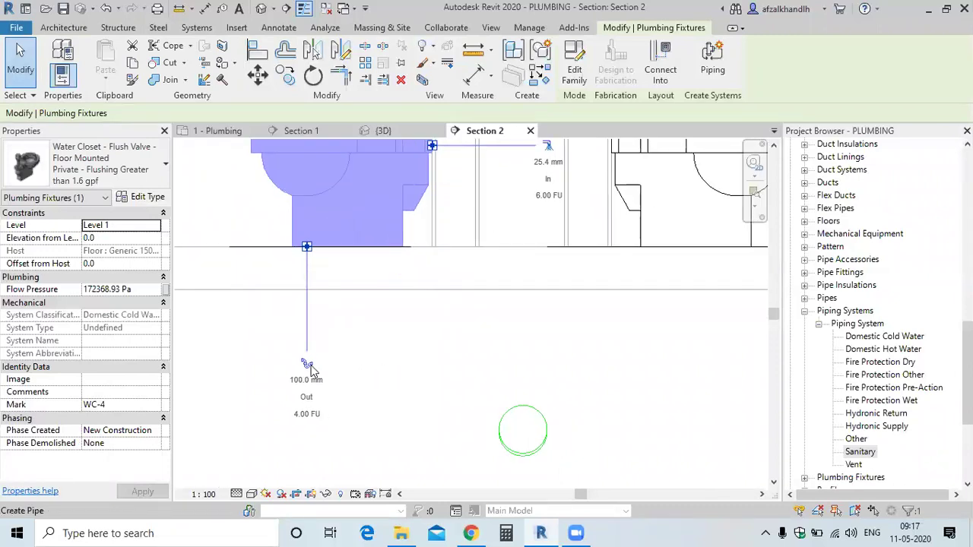
pyautogui.click(306, 365)
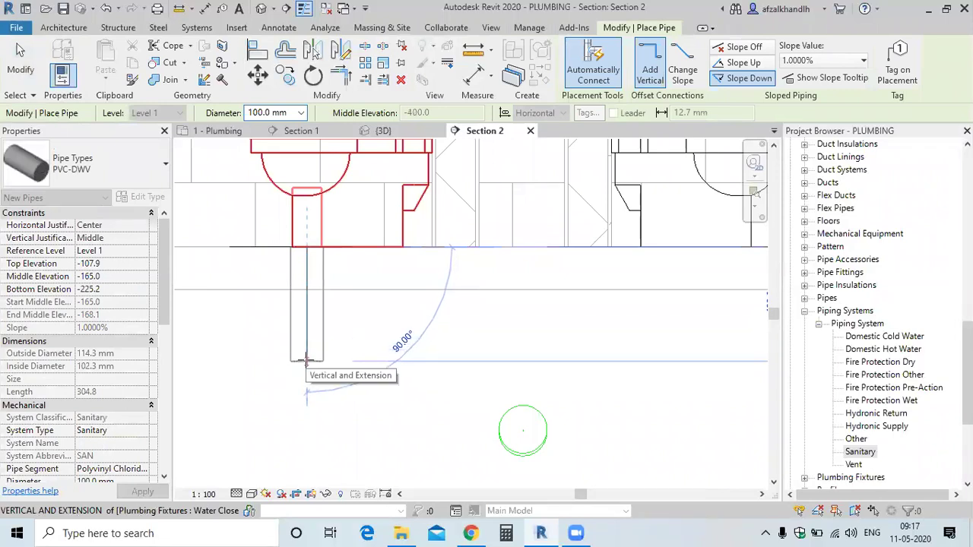
pyautogui.scroll(-1, 304, 365)
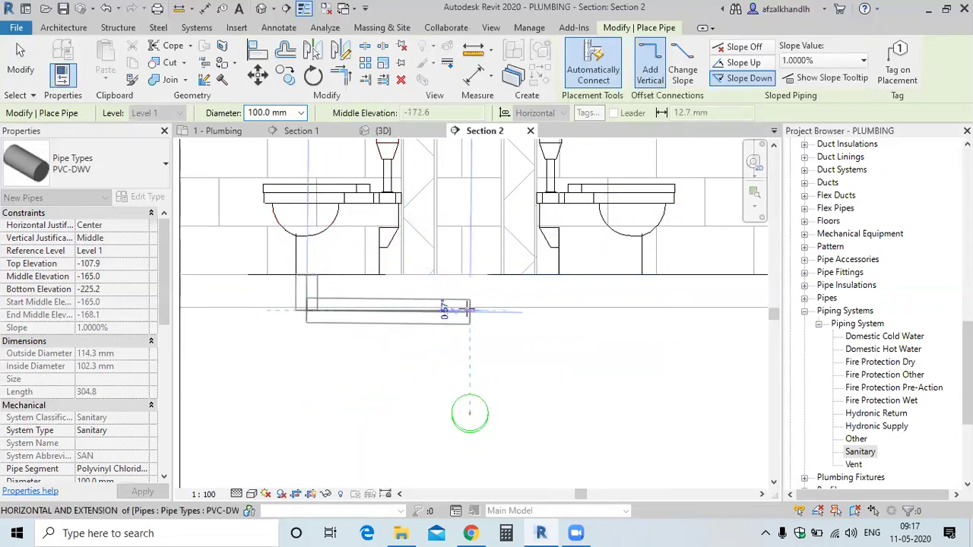
pyautogui.click(467, 313)
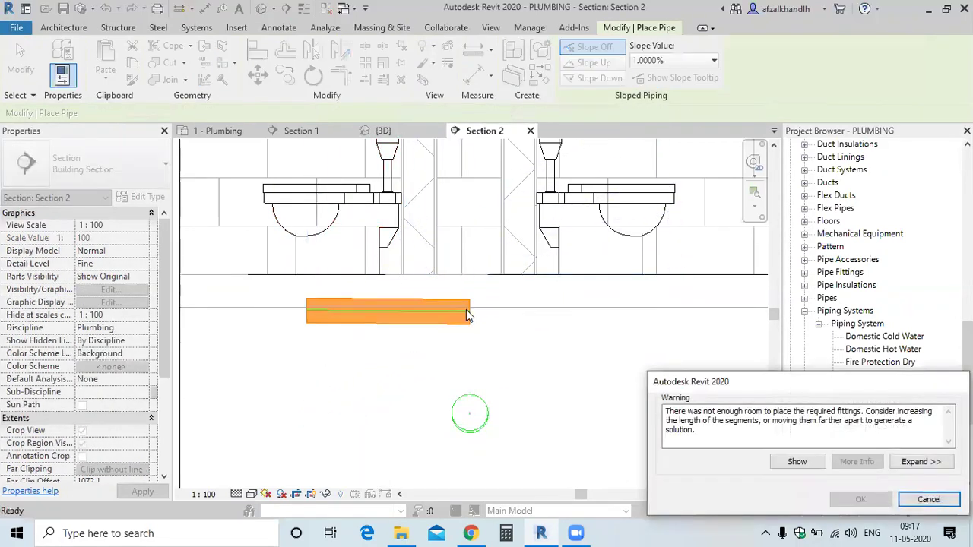
pyautogui.click(922, 502)
pyautogui.scroll(1, 418, 341)
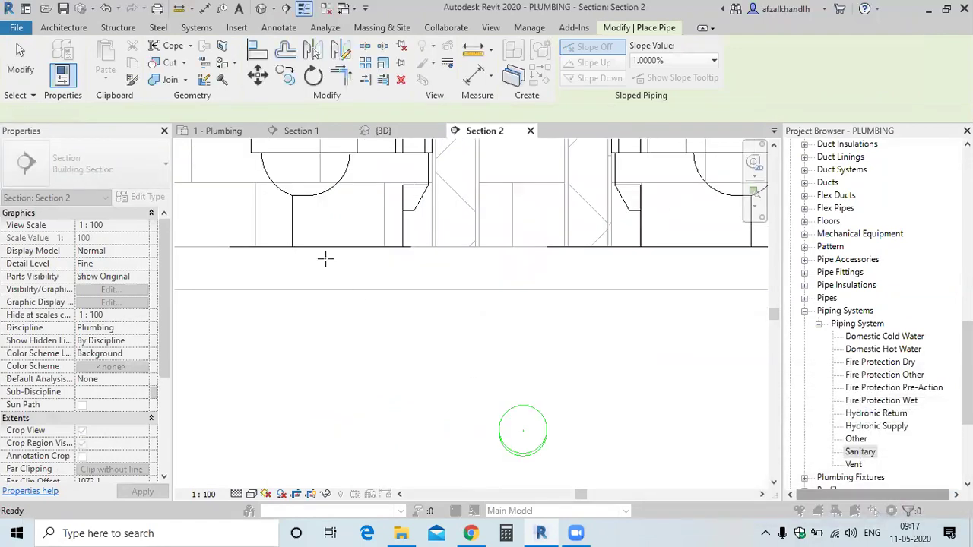
pyautogui.press('Escape')
pyautogui.press('Escape')
# Step: Start a new pipe at the water closet outlet with a short vertical drop
pyautogui.click(343, 251)
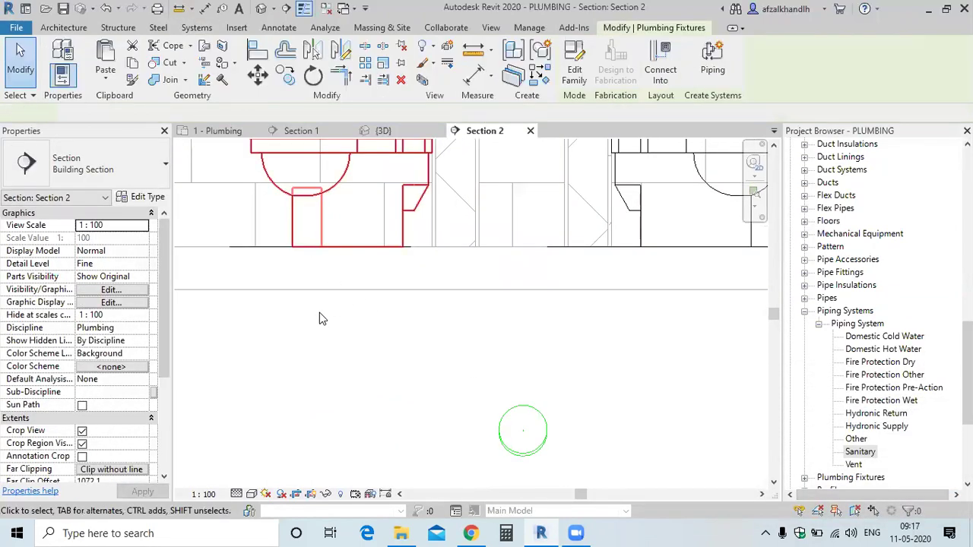
pyautogui.click(305, 365)
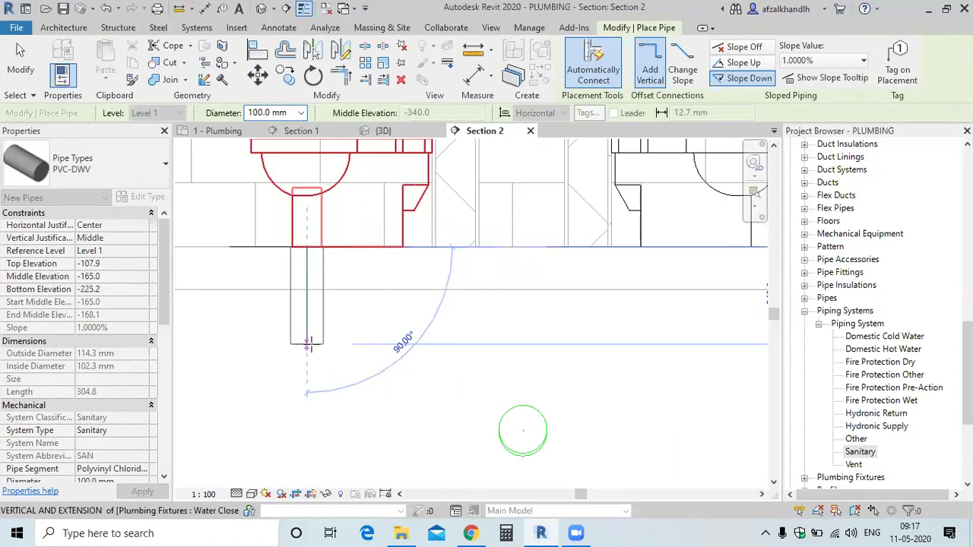
pyautogui.click(308, 294)
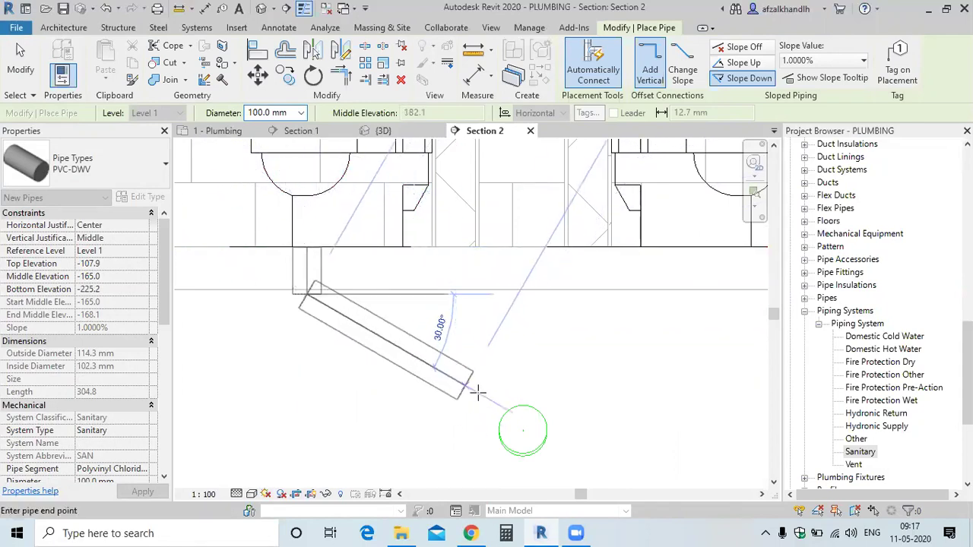
pyautogui.click(513, 430)
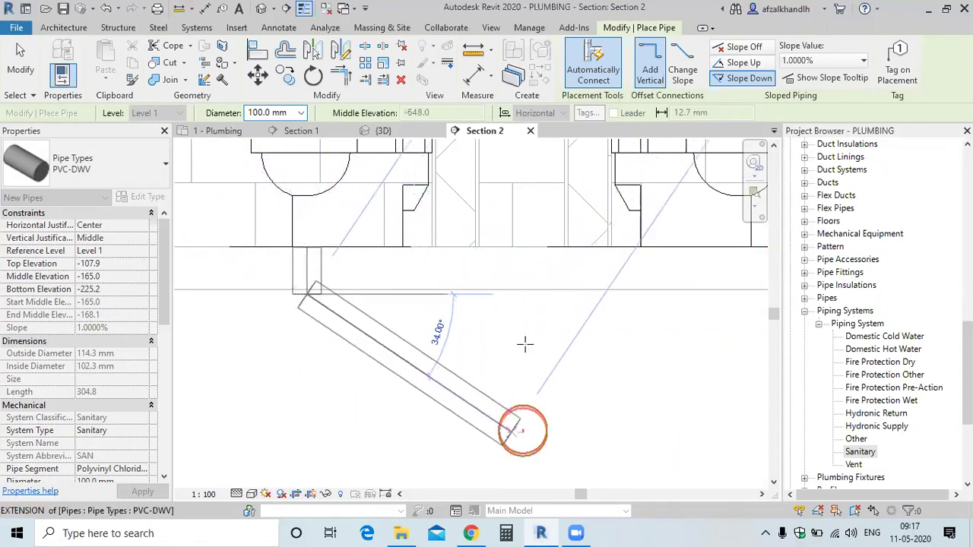
# Step: With slope turned off, run the pipe level above the drain, then drop it toward the drain
pyautogui.click(762, 49)
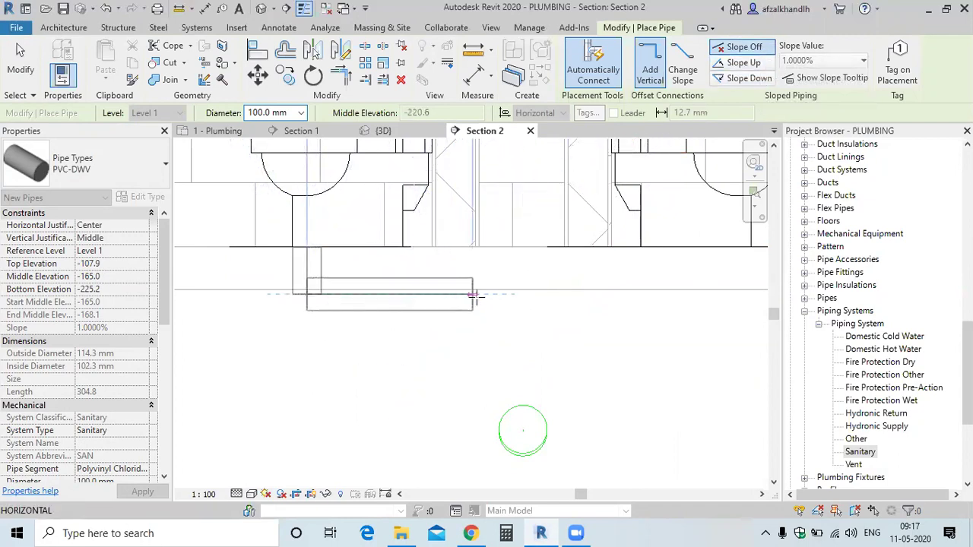
pyautogui.click(522, 295)
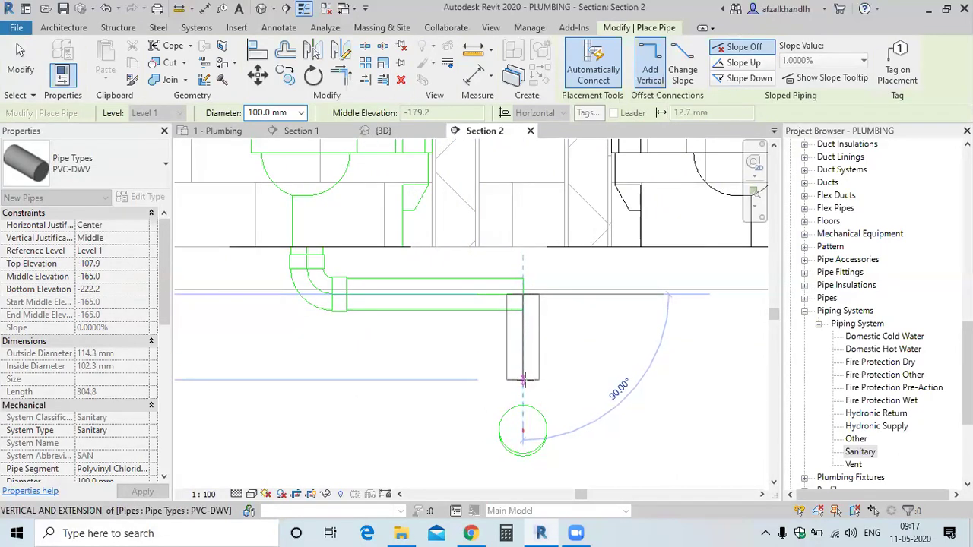
pyautogui.click(523, 387)
pyautogui.press('Escape')
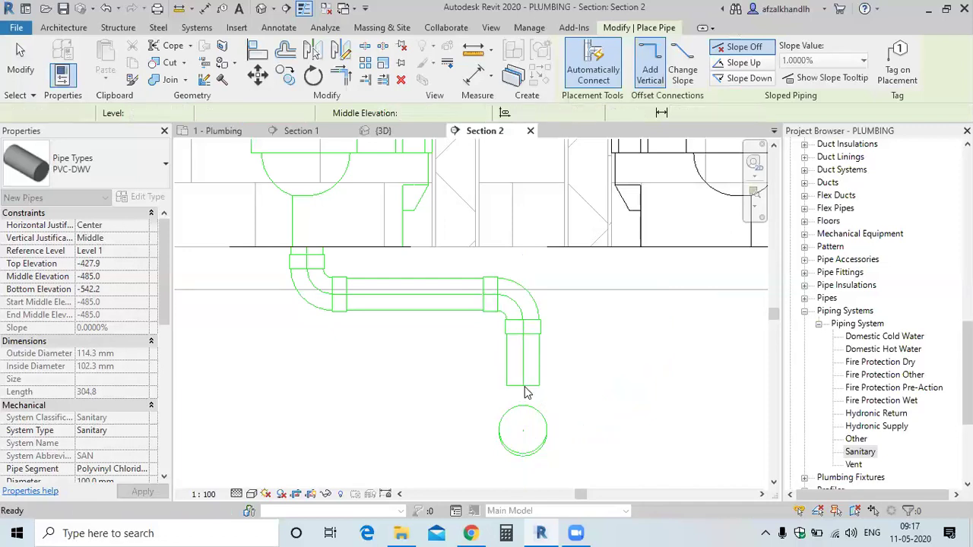
pyautogui.press('Escape')
pyautogui.scroll(-2, 543, 351)
pyautogui.scroll(1, 543, 351)
# Step: Switch between Section 1 and Section 2, close the 3D view, and tile the open views with WT
pyautogui.scroll(1, 502, 393)
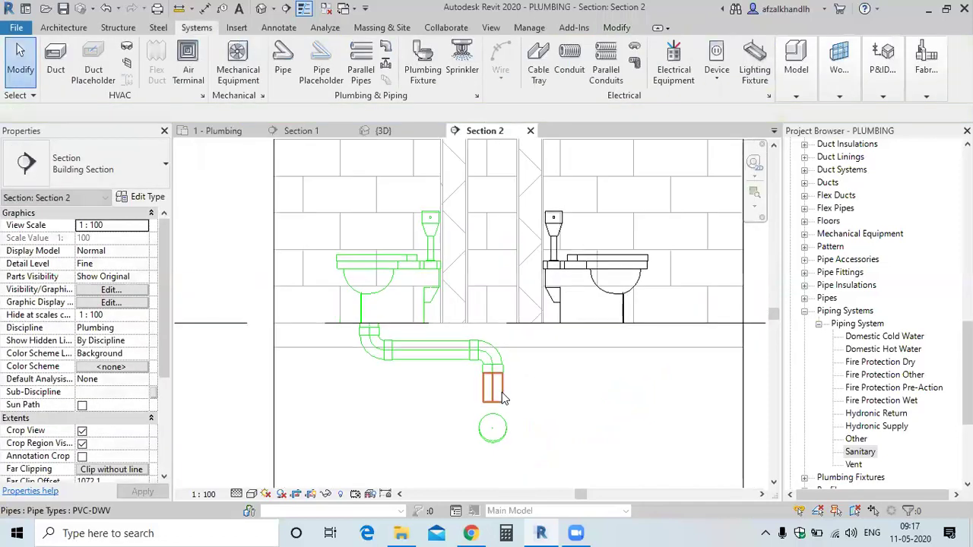
pyautogui.scroll(1, 501, 392)
pyautogui.scroll(1, 498, 359)
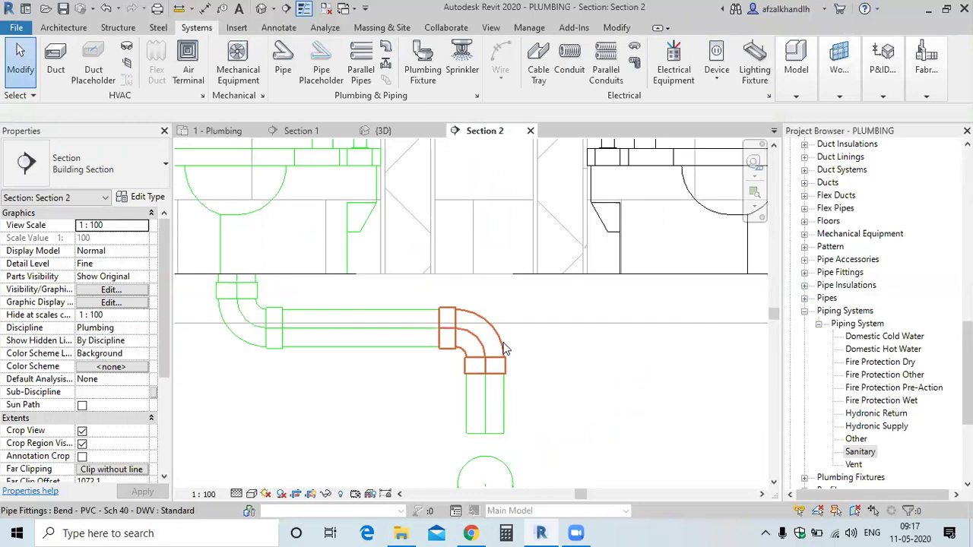
pyautogui.scroll(-1, 502, 342)
pyautogui.click(304, 131)
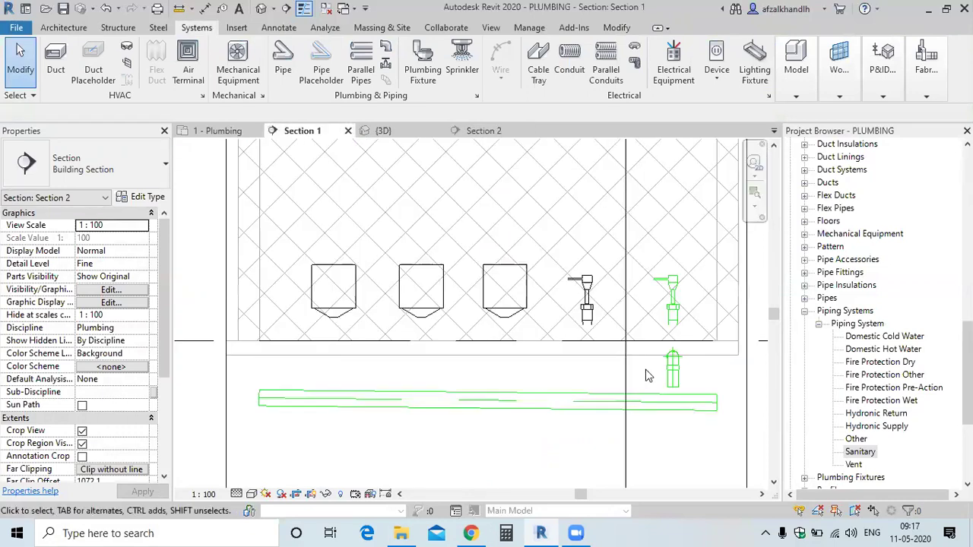
pyautogui.click(479, 133)
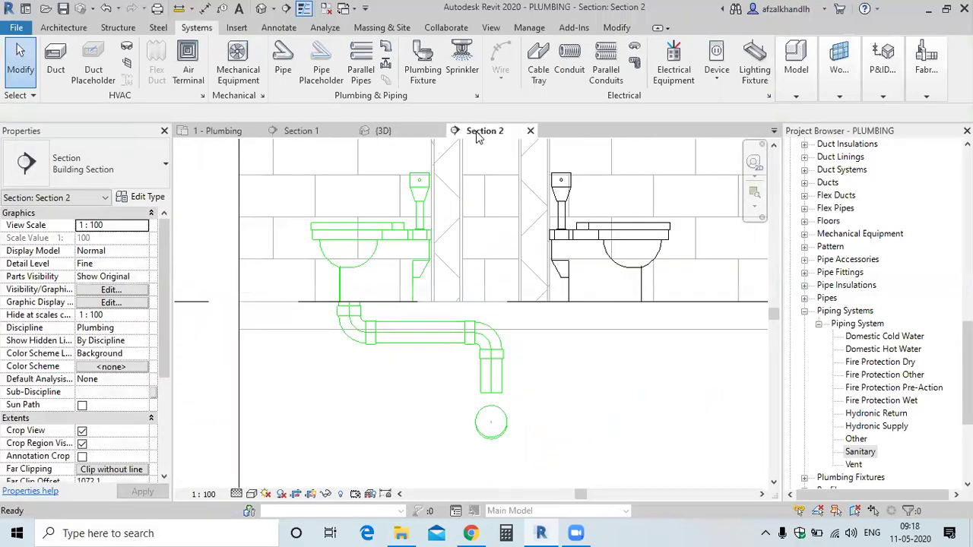
pyautogui.click(438, 131)
pyautogui.press('w')
pyautogui.press('t')
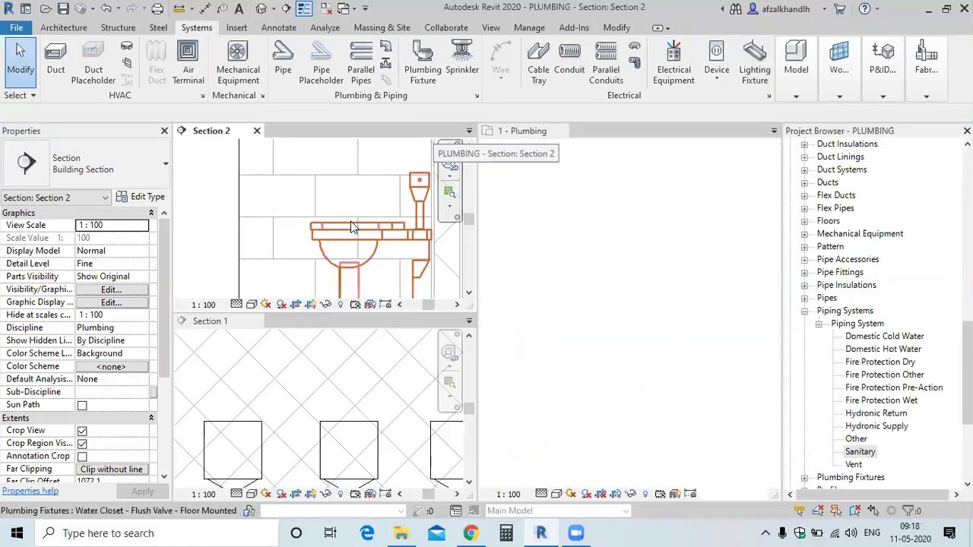
# Step: Zoom and pan to the red water closet and select it to expose its drain connector
pyautogui.scroll(-5, 302, 241)
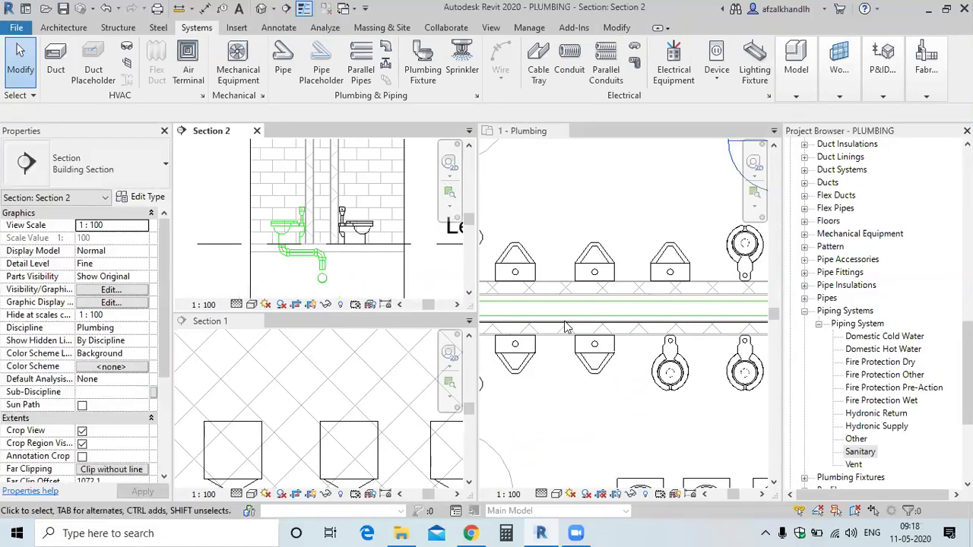
pyautogui.scroll(-2, 693, 320)
pyautogui.scroll(-2, 694, 319)
pyautogui.scroll(-1, 694, 319)
pyautogui.scroll(2, 694, 319)
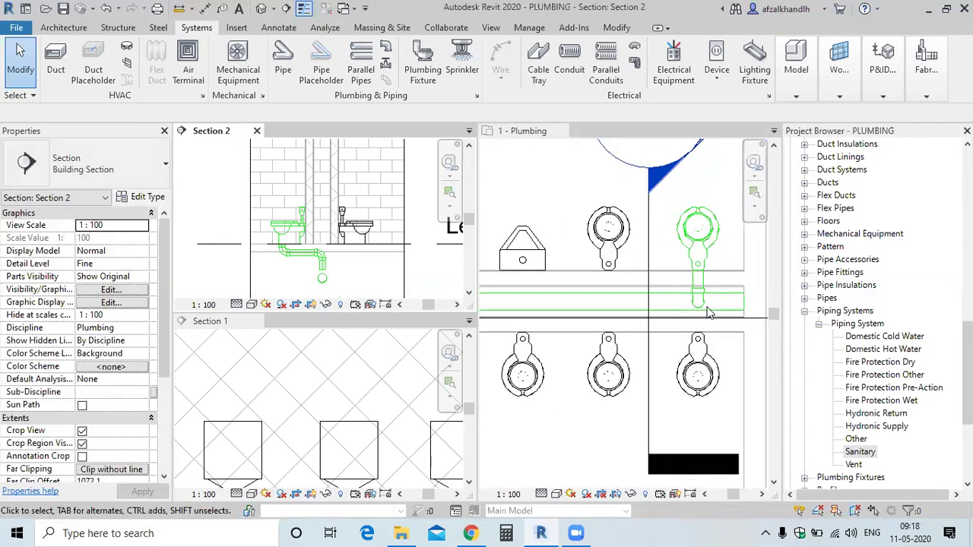
pyautogui.scroll(1, 694, 319)
pyautogui.scroll(-3, 278, 399)
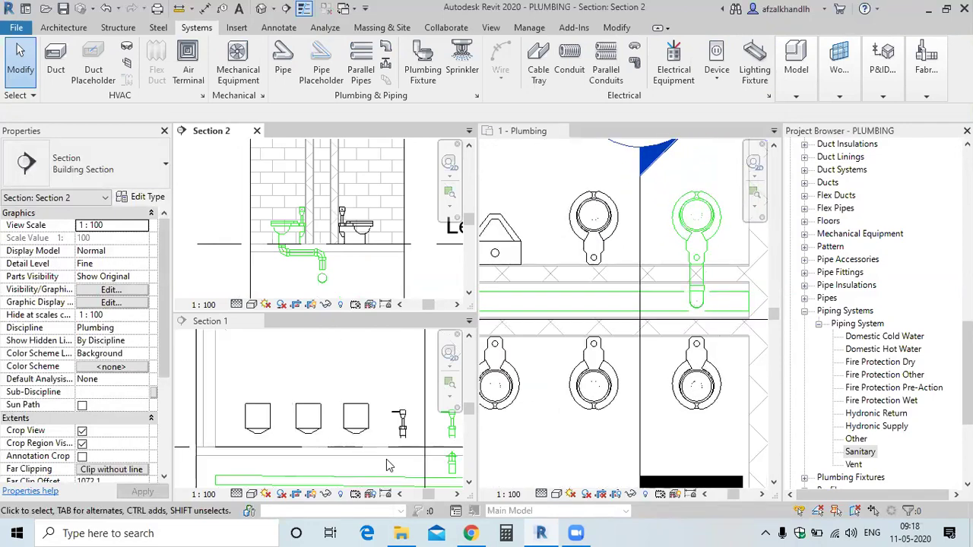
pyautogui.moveTo(264, 452); pyautogui.dragTo(233, 429, button='middle')
pyautogui.scroll(2, 338, 380)
pyautogui.scroll(1, 337, 375)
pyautogui.scroll(3, 346, 256)
pyautogui.scroll(2, 346, 256)
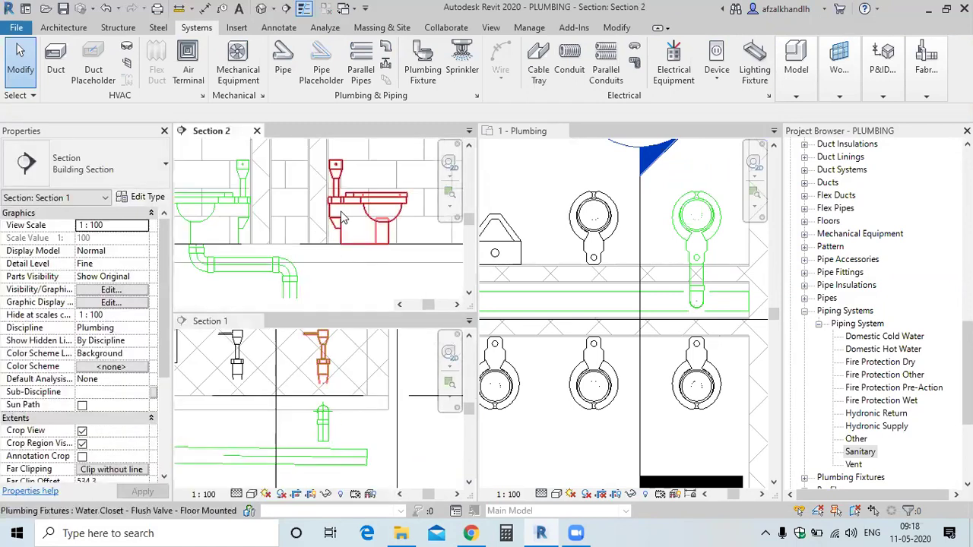
pyautogui.moveTo(343, 230); pyautogui.dragTo(363, 199, button='middle')
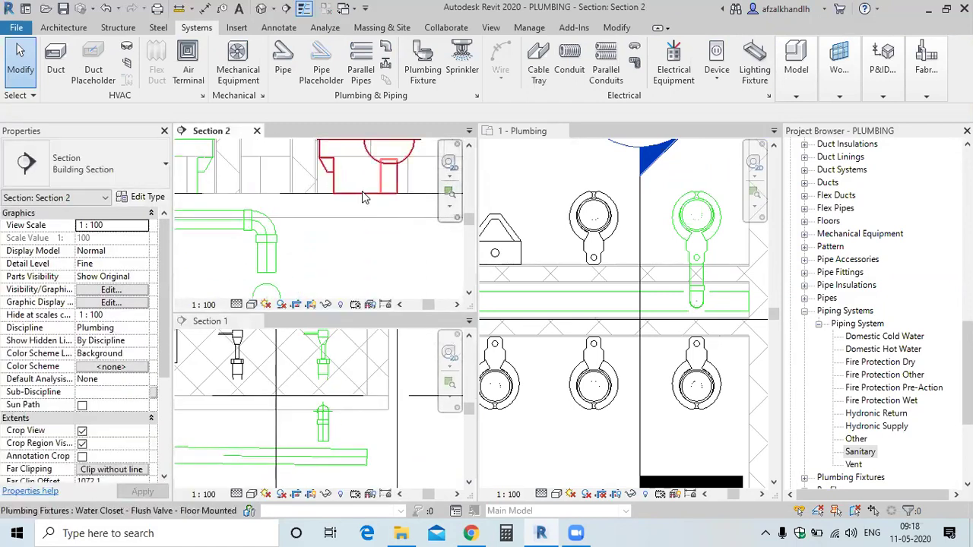
pyautogui.click(373, 206)
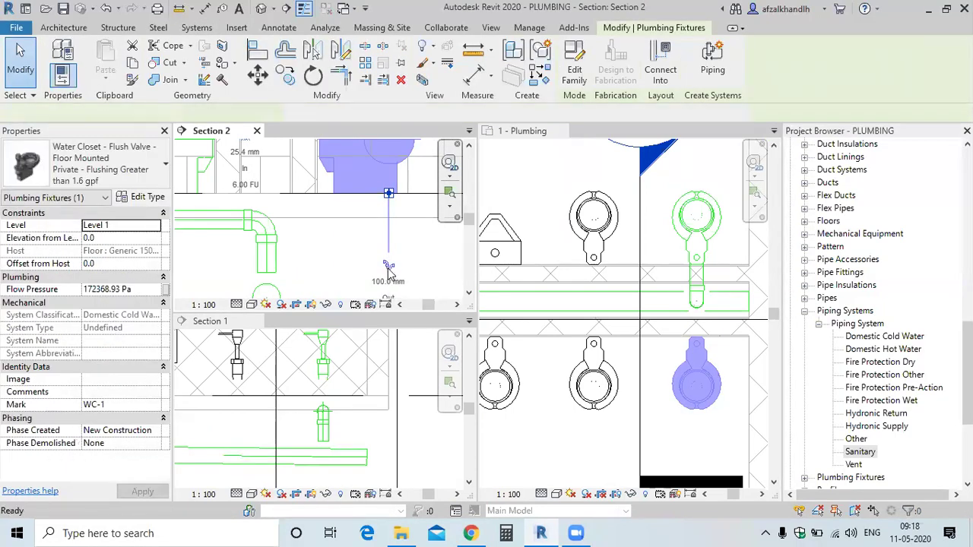
# Step: Draw a trial pipe from the water closet drain, then undo it
pyautogui.click(388, 268)
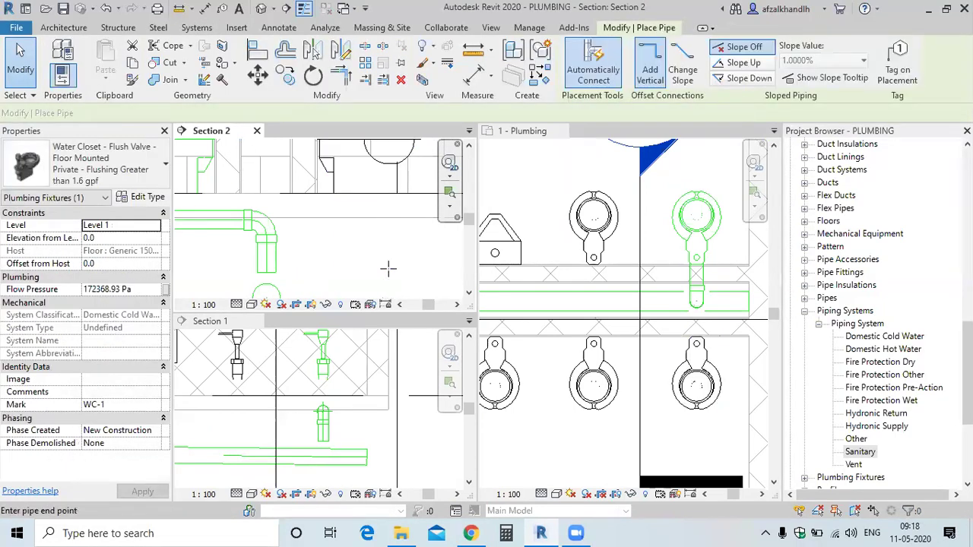
pyautogui.click(369, 229)
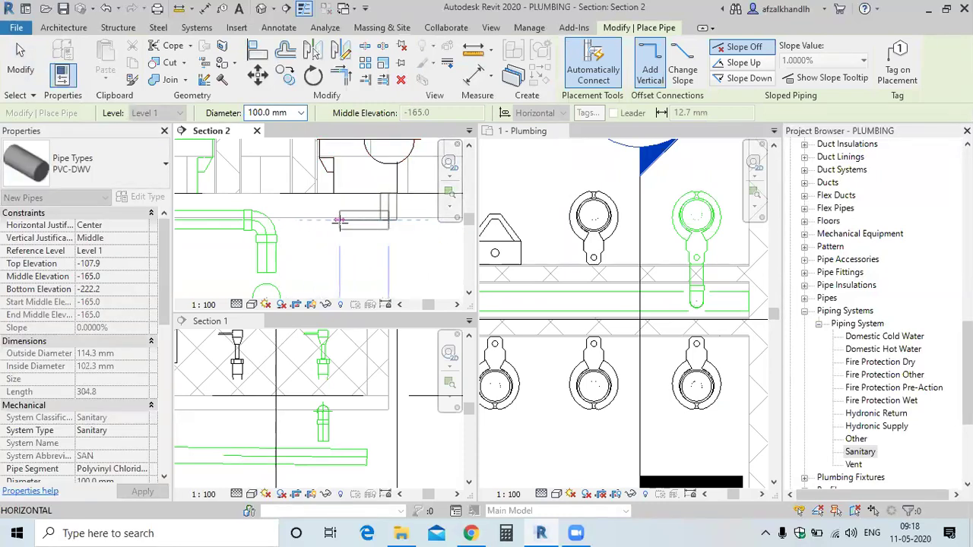
pyautogui.click(351, 221)
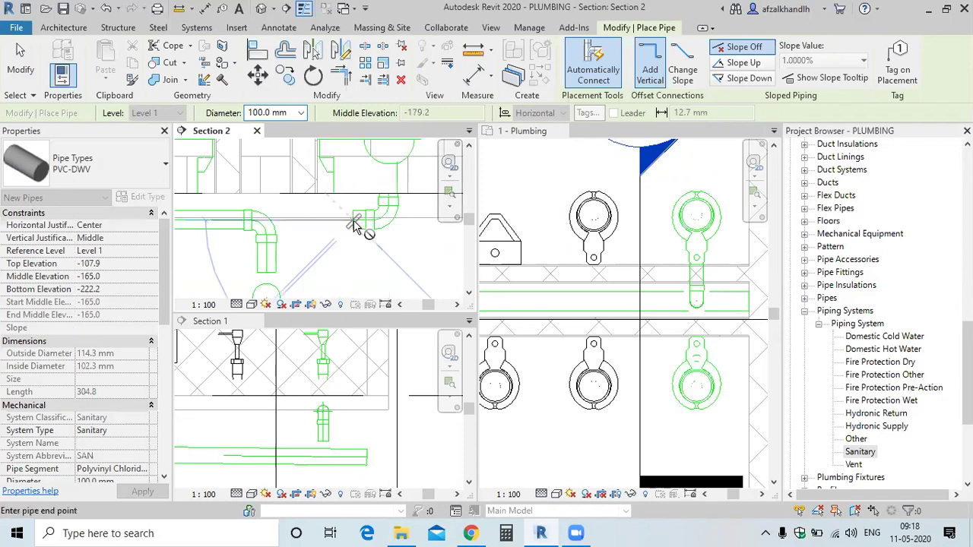
pyautogui.press('Escape')
pyautogui.press('Escape')
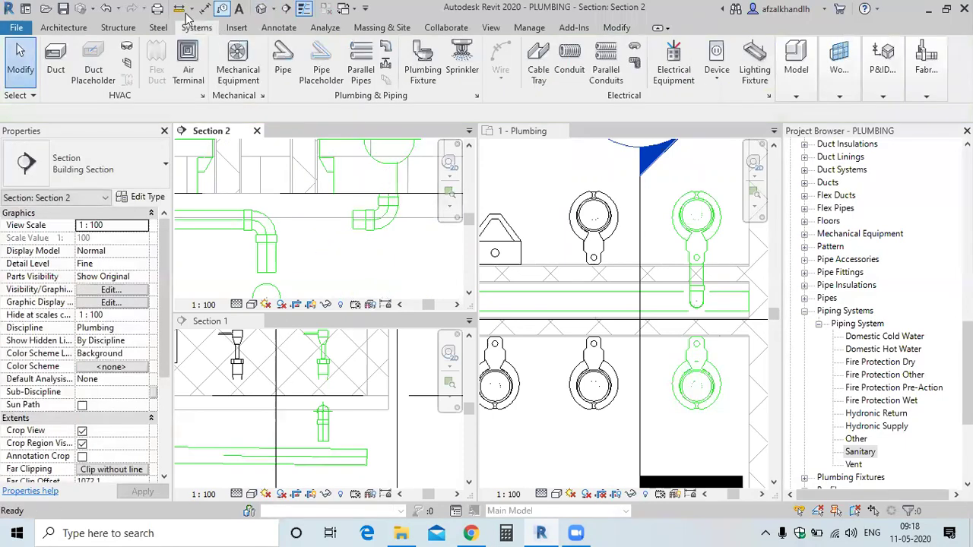
pyautogui.click(106, 10)
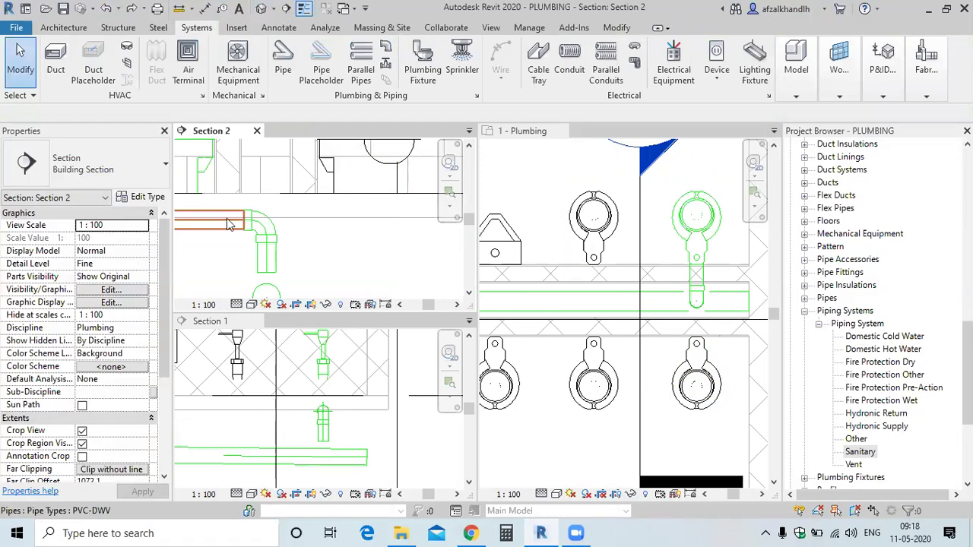
# Step: Convert the bend on the existing drain into a reducing sanitary tee and select the new tee
pyautogui.click(286, 243)
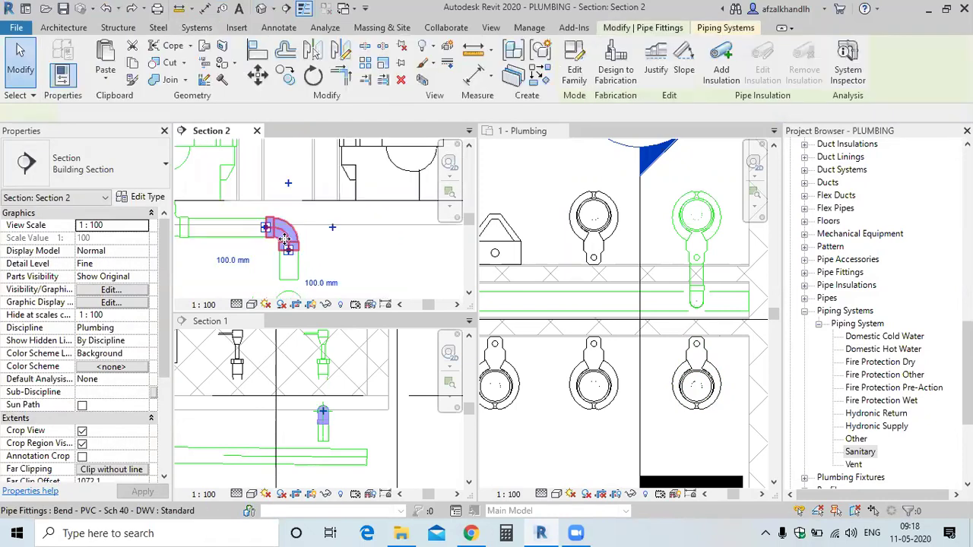
pyautogui.click(333, 230)
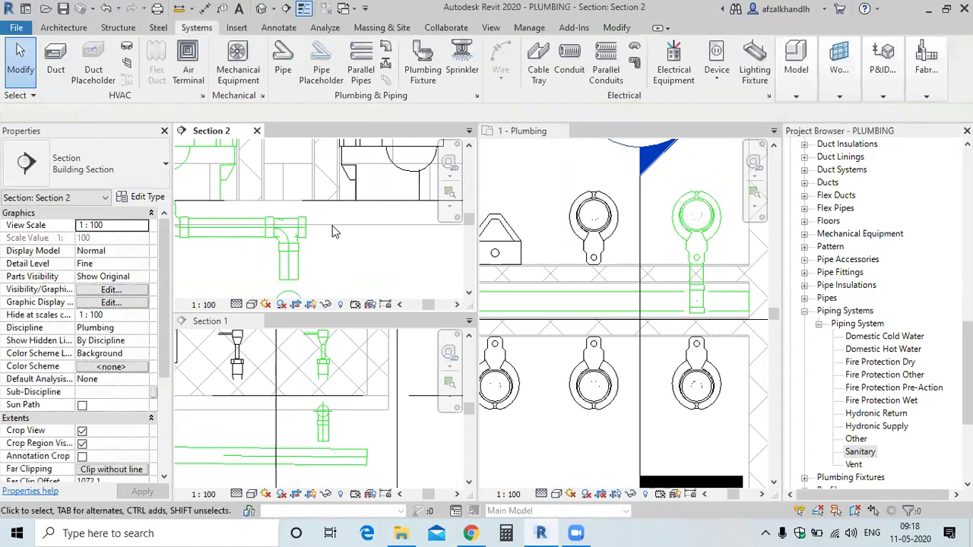
pyautogui.scroll(2, 307, 243)
pyautogui.scroll(1, 314, 218)
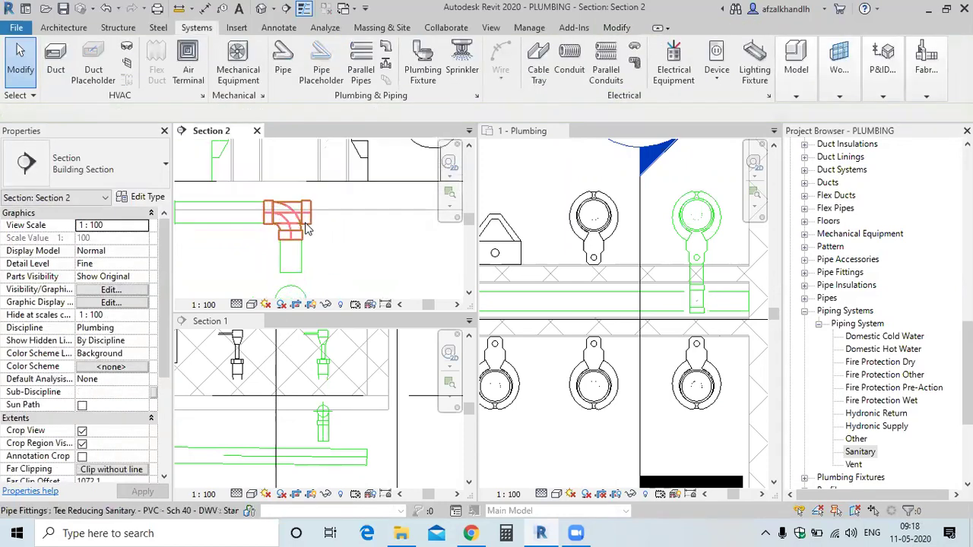
pyautogui.scroll(1, 303, 220)
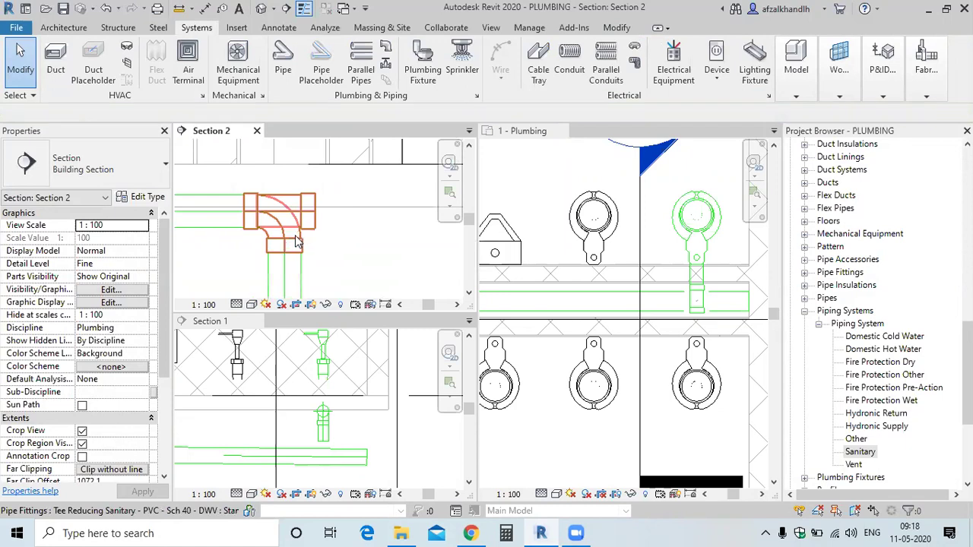
pyautogui.scroll(-1, 298, 241)
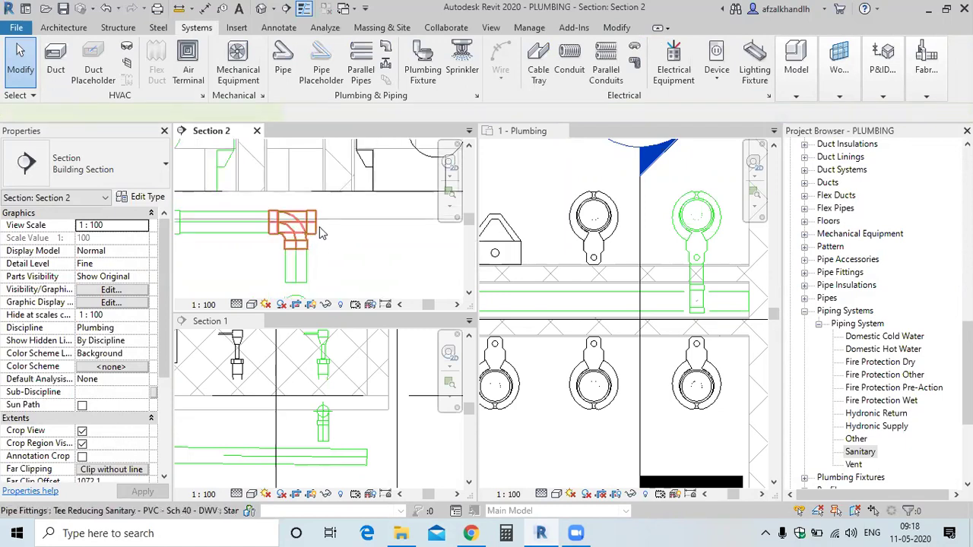
pyautogui.click(319, 227)
# Step: Run a pipe right from the tee's open branch and elbow it up into the opposite water closet's outlet
pyautogui.rightClick(322, 227)
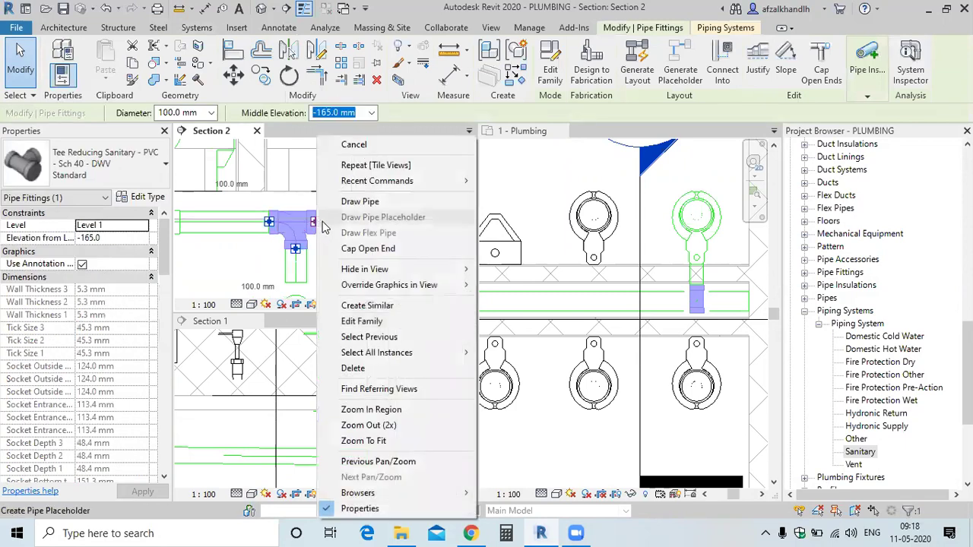
pyautogui.click(359, 201)
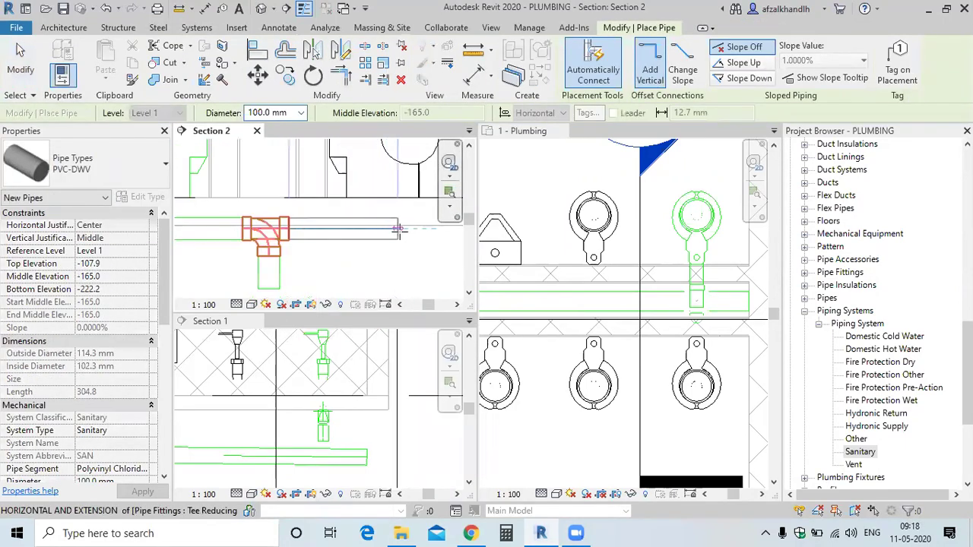
pyautogui.click(408, 222)
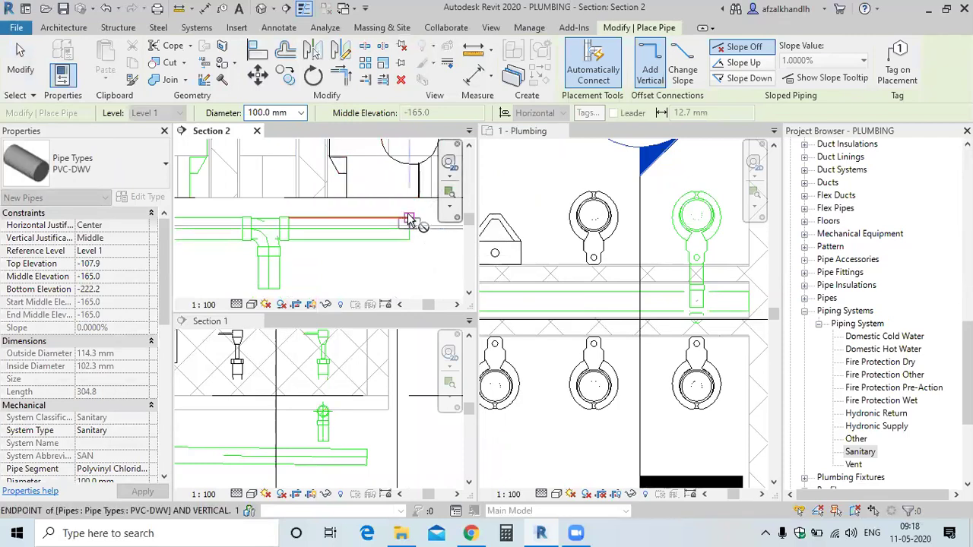
pyautogui.click(409, 198)
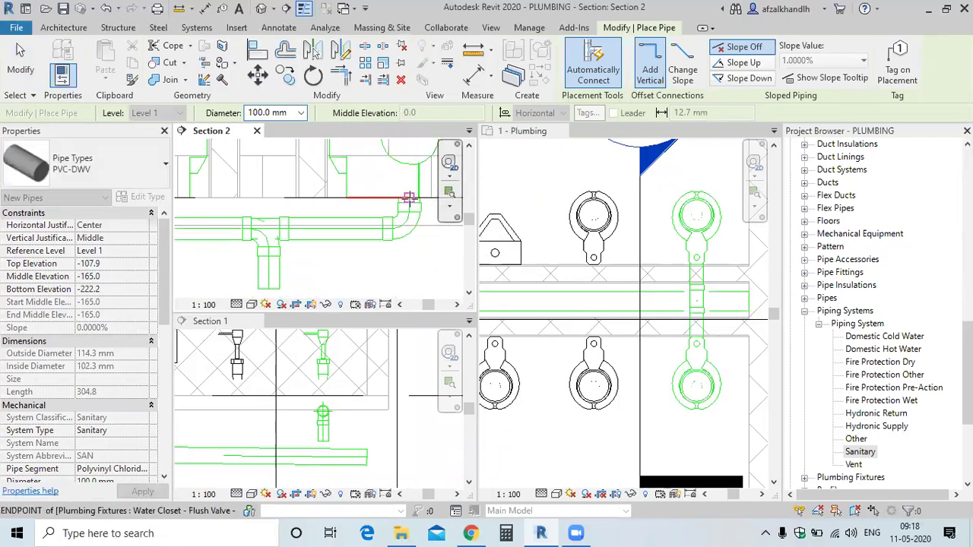
pyautogui.press('Escape')
pyautogui.press('Escape')
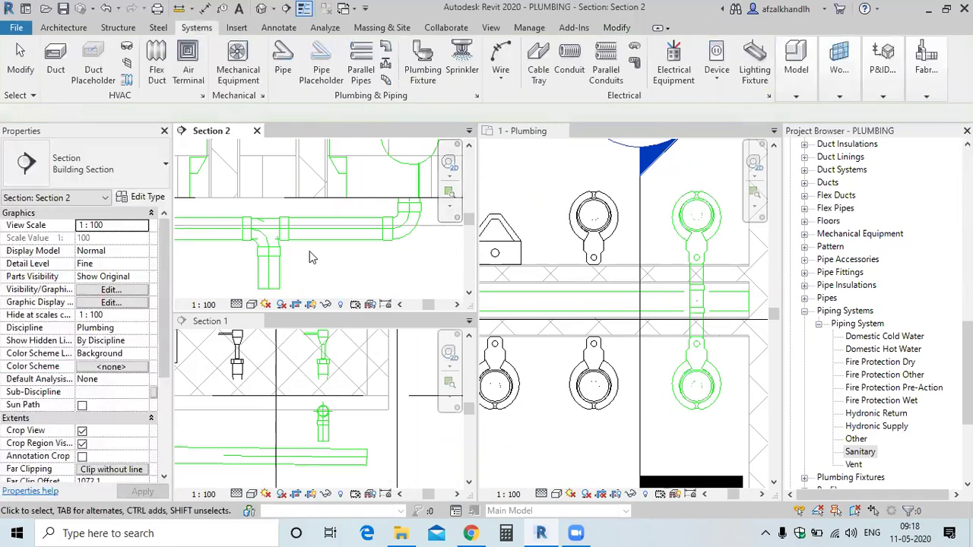
# Step: Bring the pipework below the tee into view and make Section 1 the active view
pyautogui.moveTo(254, 256); pyautogui.dragTo(330, 218, button='middle')
pyautogui.scroll(2, 315, 245)
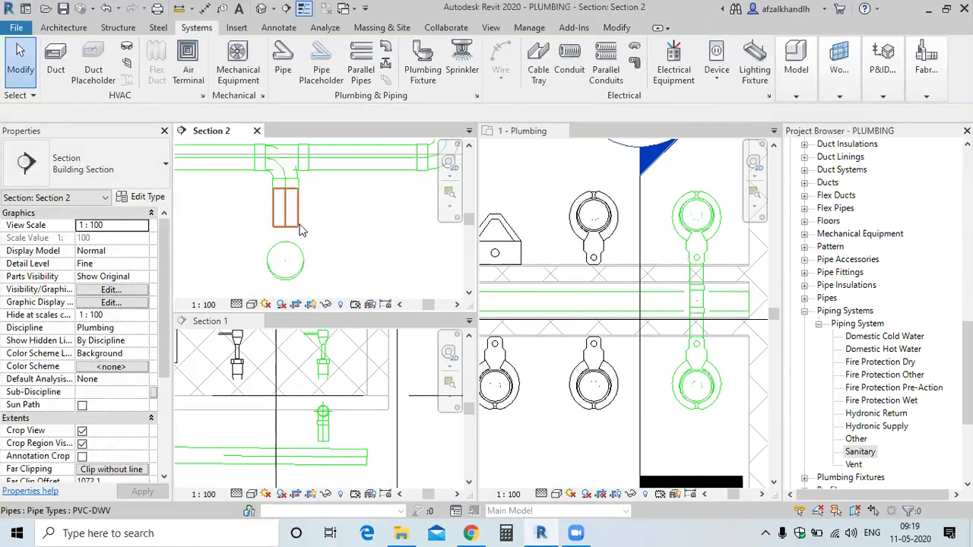
pyautogui.click(336, 449)
pyautogui.scroll(3, 326, 413)
pyautogui.scroll(1, 309, 376)
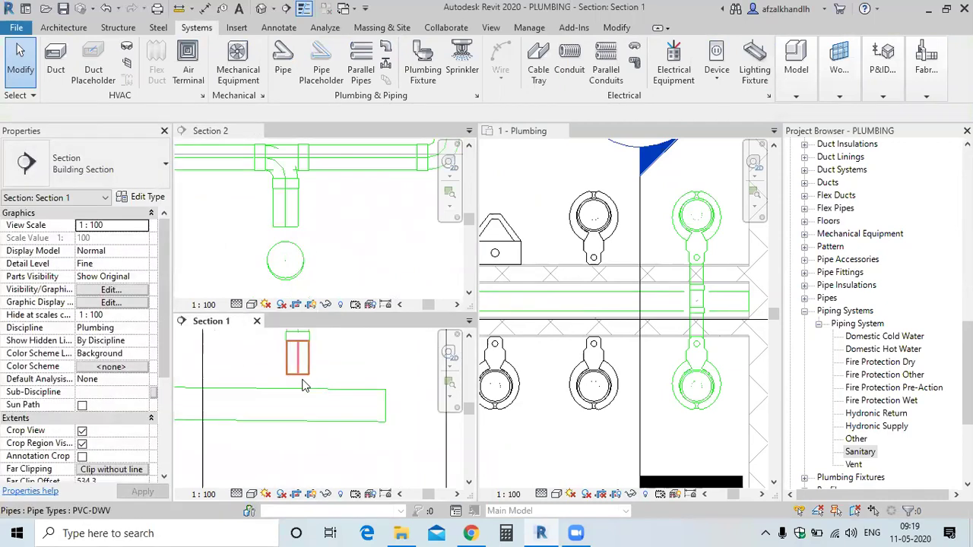
# Step: Drag the vertical pipe's end down onto the horizontal main drain so it joins through a tee
pyautogui.click(300, 380)
pyautogui.moveTo(298, 373); pyautogui.dragTo(298, 405)
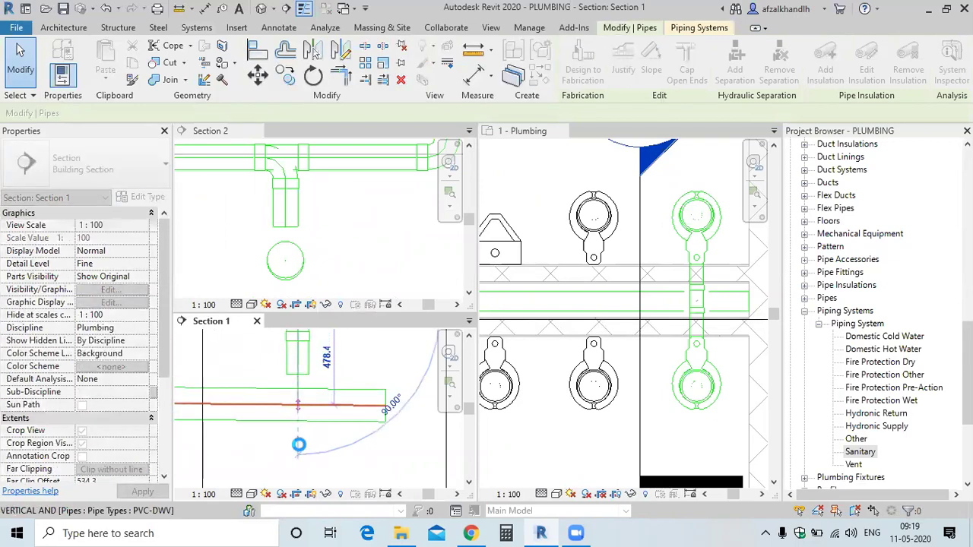
pyautogui.moveTo(298, 444); pyautogui.dragTo(319, 437)
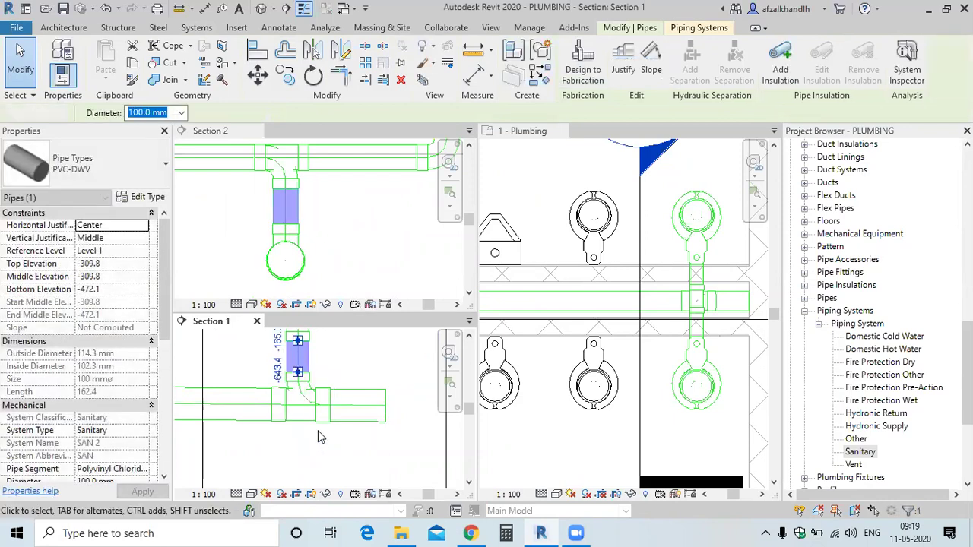
pyautogui.click(318, 430)
pyautogui.scroll(-2, 318, 430)
pyautogui.scroll(-2, 318, 430)
pyautogui.moveTo(316, 430)
pyautogui.mouseDown(button='middle')
pyautogui.moveTo(327, 442)
pyautogui.moveTo(373, 431)
pyautogui.mouseUp(button='middle')
pyautogui.scroll(-2, 373, 432)
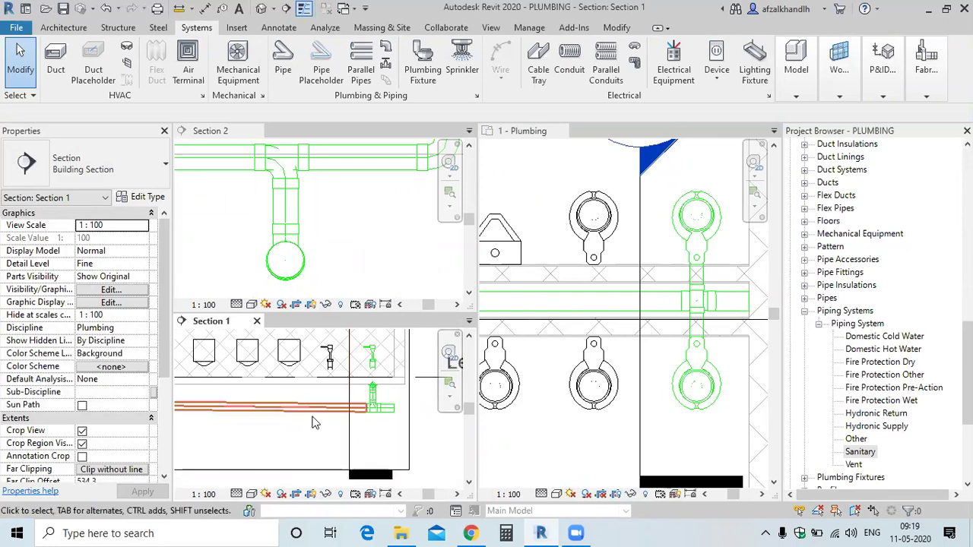
# Step: Bring the junction on the main drain into view in Section 1
pyautogui.scroll(1, 316, 422)
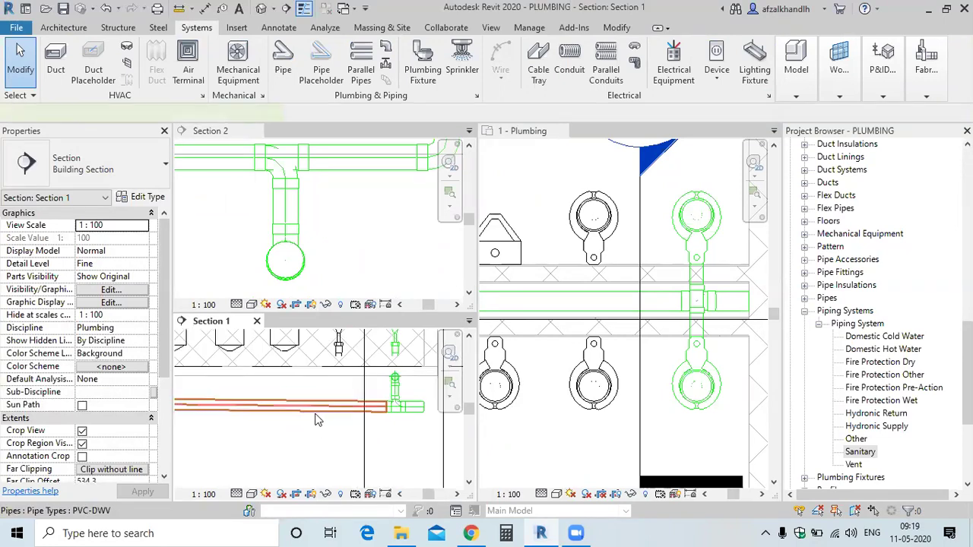
pyautogui.click(317, 406)
pyautogui.click(403, 418)
pyautogui.scroll(2, 405, 421)
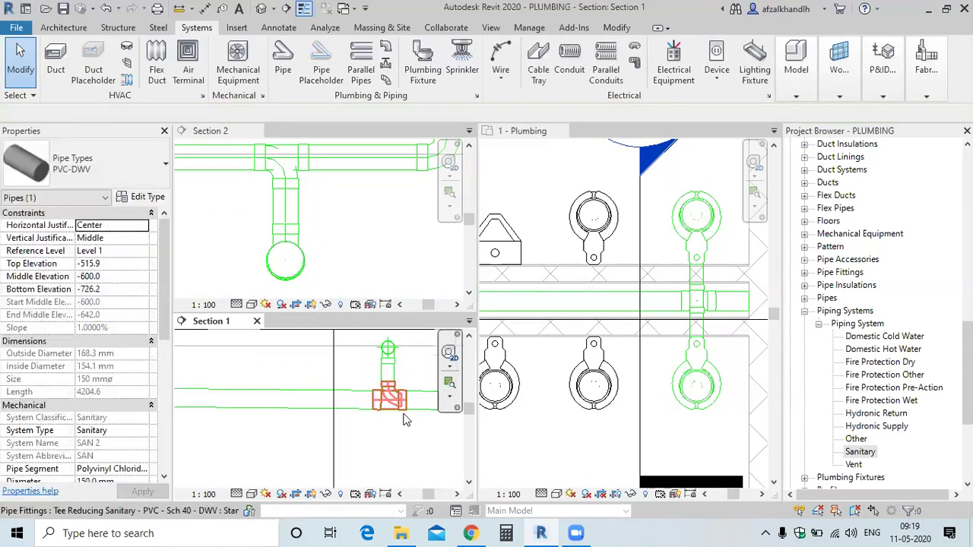
pyautogui.scroll(-2, 399, 430)
pyautogui.moveTo(396, 434); pyautogui.dragTo(330, 453, button='middle')
pyautogui.scroll(2, 331, 426)
pyautogui.scroll(1, 338, 413)
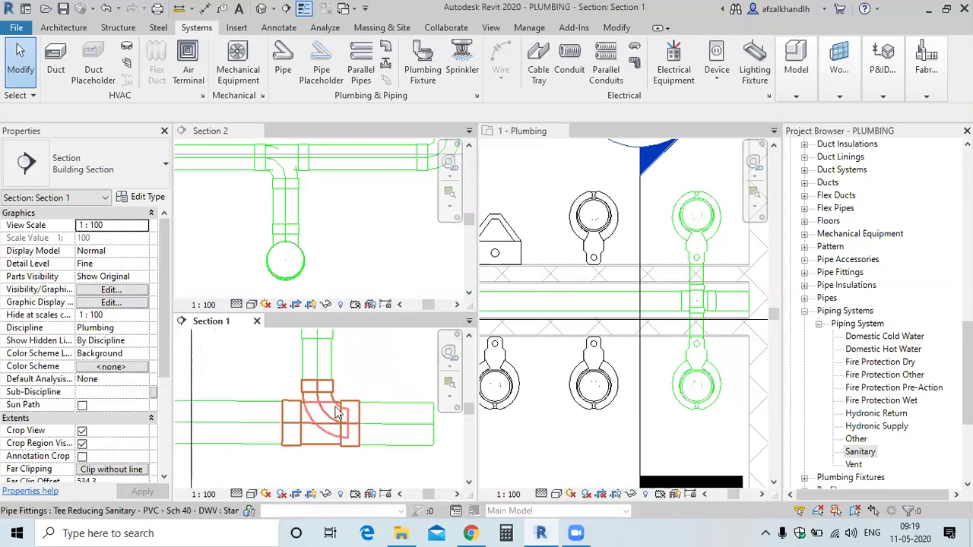
# Step: Change the main drain tee to Wye Combination with 8th Bend - PVC - Sch 40 - DWV
pyautogui.click(335, 408)
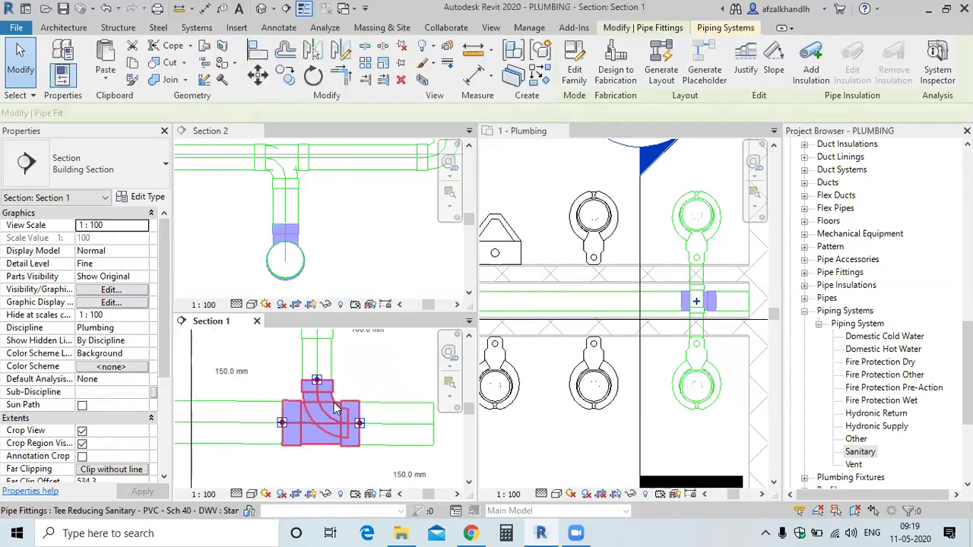
pyautogui.click(107, 167)
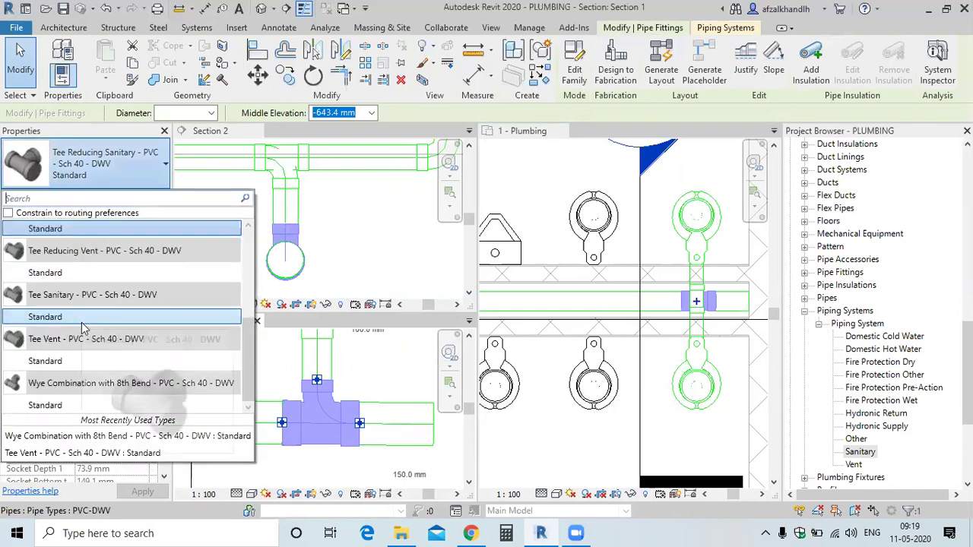
pyautogui.moveTo(46, 405)
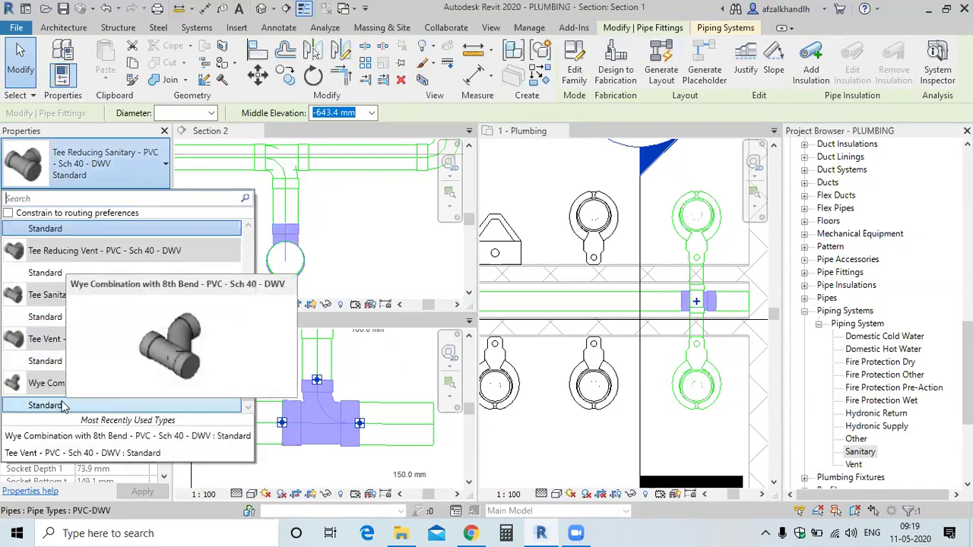
pyautogui.click(67, 408)
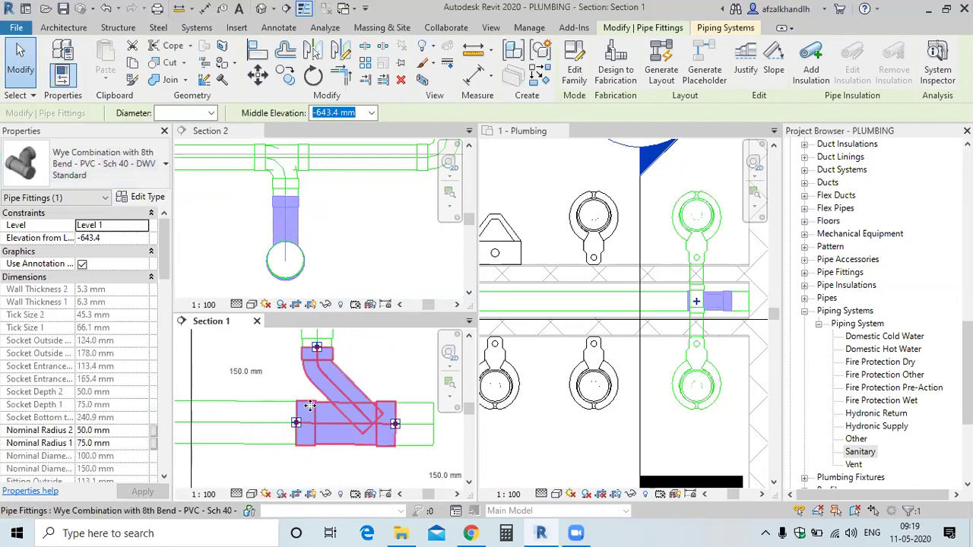
pyautogui.scroll(-2, 315, 415)
pyautogui.press('Escape')
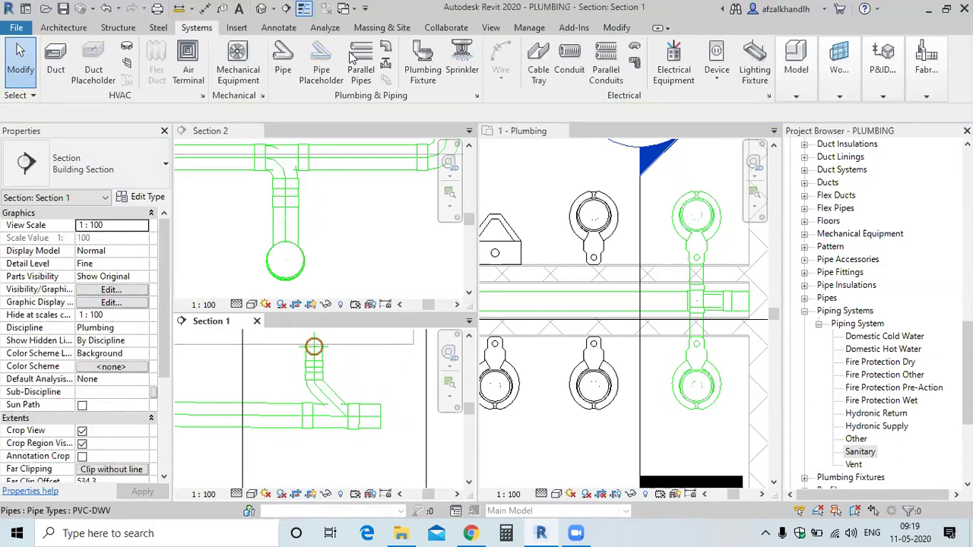
# Step: Set the horizontal sanitary pipe's Middle Elevation to -700.0 mm in Section 1, then deselect it
pyautogui.scroll(2, 329, 390)
pyautogui.scroll(-3, 346, 346)
pyautogui.scroll(-3, 333, 228)
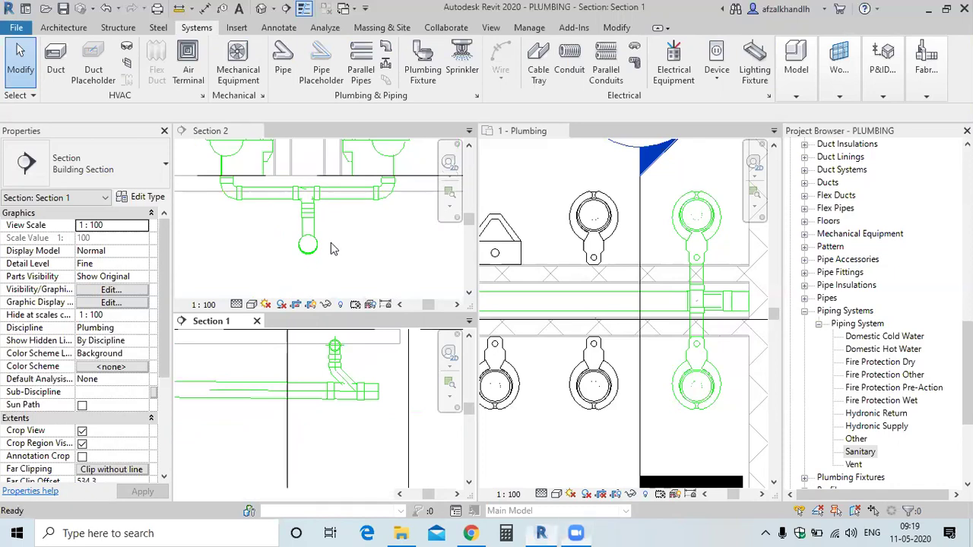
pyautogui.click(331, 249)
pyautogui.moveTo(329, 207)
pyautogui.mouseDown(button='middle')
pyautogui.moveTo(334, 261)
pyautogui.moveTo(278, 236)
pyautogui.mouseUp(button='middle')
pyautogui.scroll(2, 320, 420)
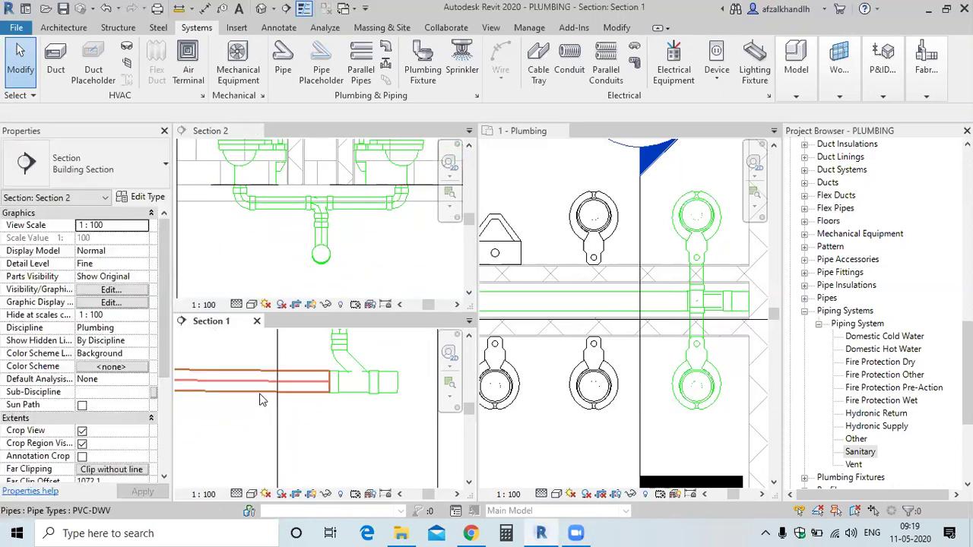
pyautogui.click(267, 351)
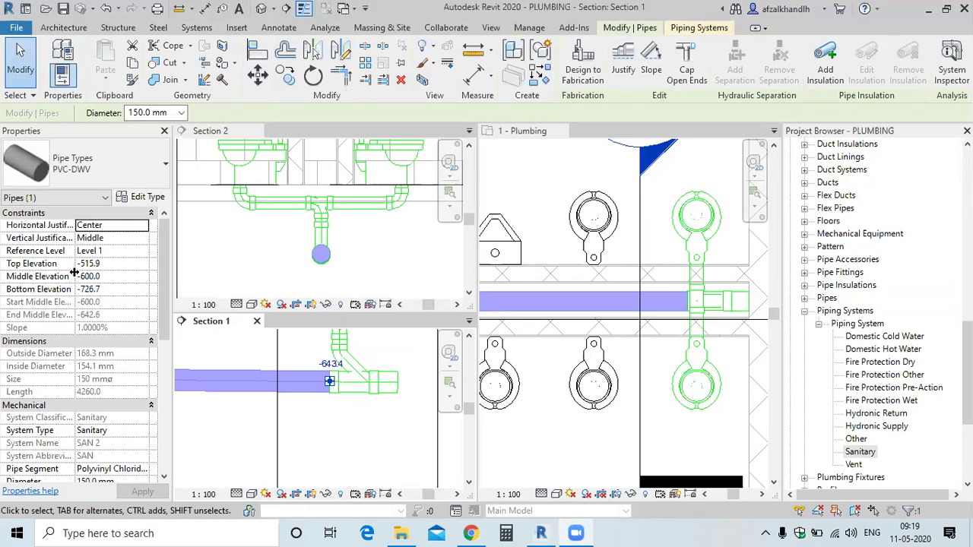
pyautogui.click(123, 276)
pyautogui.write('-700')
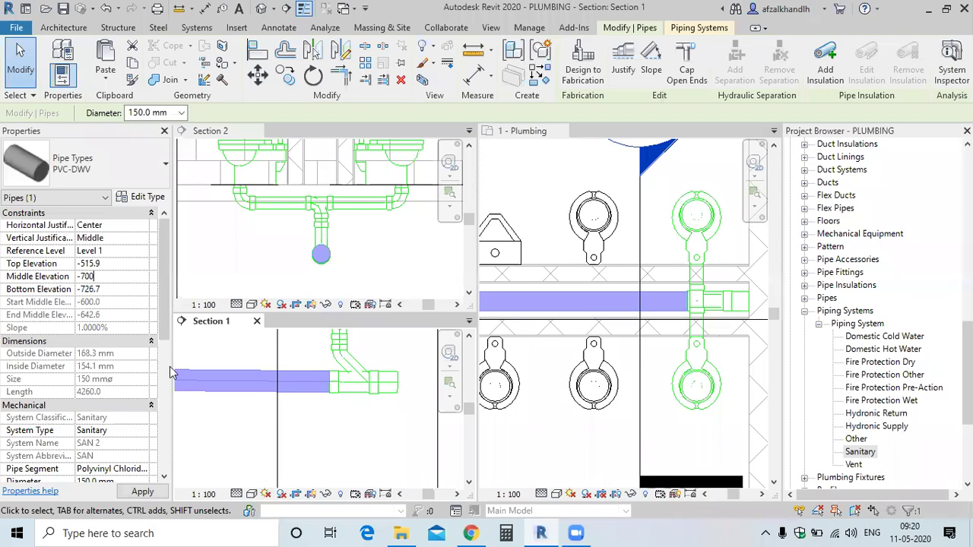
pyautogui.press('Return')
pyautogui.click(234, 358)
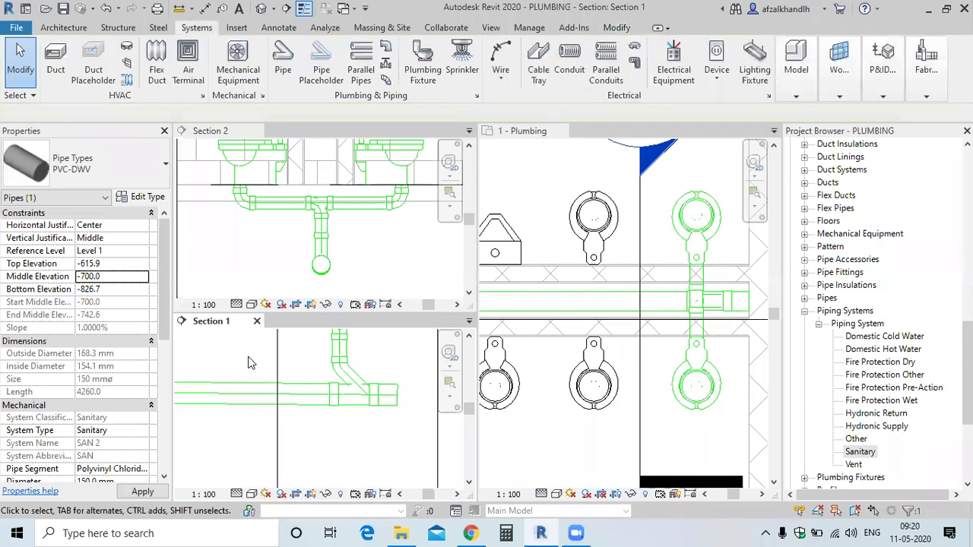
pyautogui.scroll(3, 321, 209)
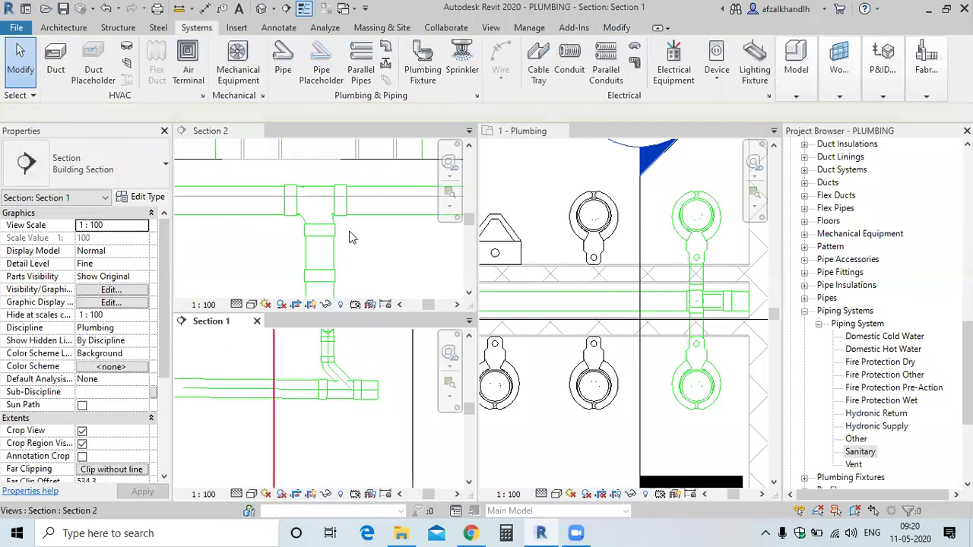
# Step: Select the tee fitting in Section 2 to inspect it, then clear the selection
pyautogui.click(341, 227)
pyautogui.click(341, 227)
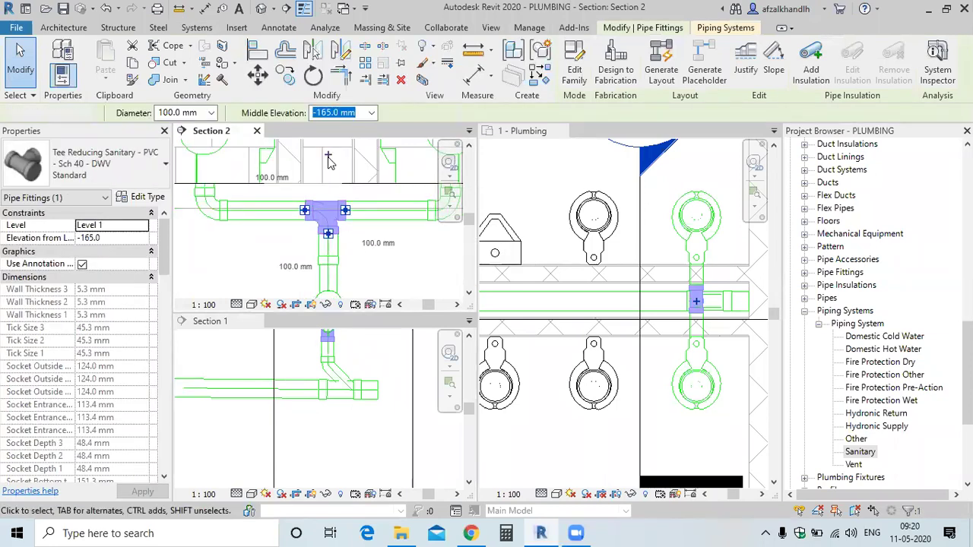
pyautogui.press('Escape')
pyautogui.scroll(2, 342, 263)
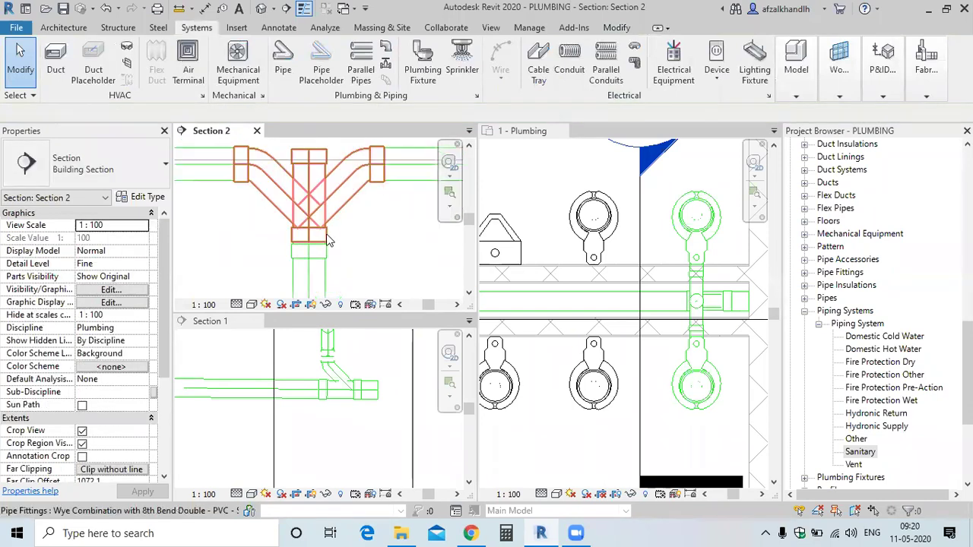
pyautogui.scroll(-2, 328, 211)
pyautogui.scroll(2, 329, 211)
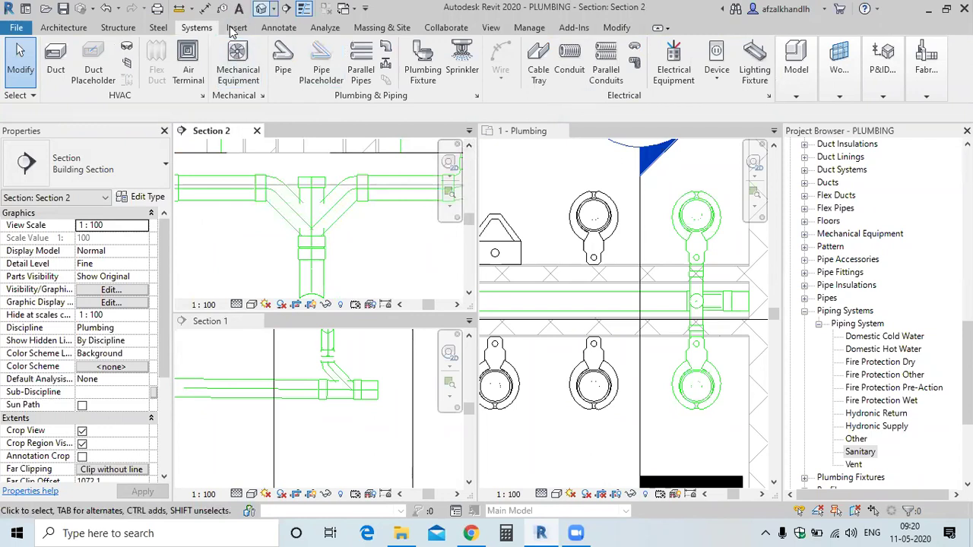
# Step: Open the default 3D view and zoom in on the wye beneath the water closets
pyautogui.click(261, 9)
pyautogui.scroll(2, 300, 237)
pyautogui.scroll(2, 297, 235)
pyautogui.scroll(3, 291, 232)
pyautogui.scroll(2, 304, 236)
pyautogui.scroll(2, 337, 240)
pyautogui.scroll(2, 327, 221)
pyautogui.scroll(2, 312, 212)
pyautogui.scroll(1, 310, 210)
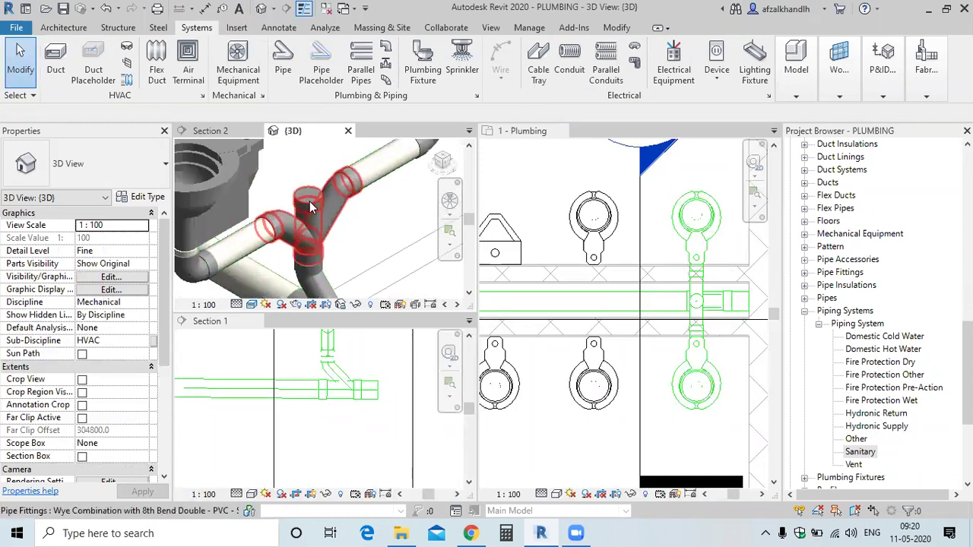
# Step: Select the wye fitting in the 3D view, orbit slightly around it, and return to Section 2
pyautogui.click(359, 218)
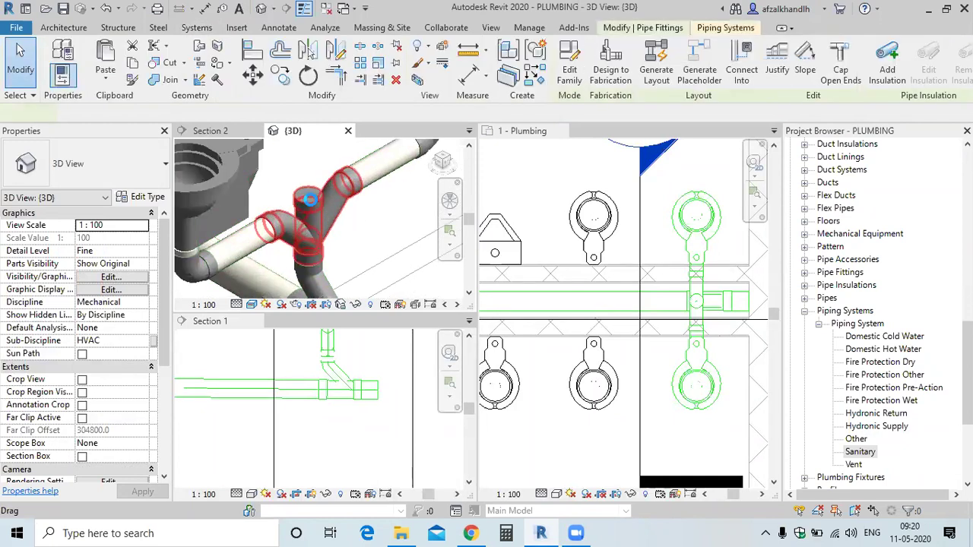
pyautogui.click(309, 199)
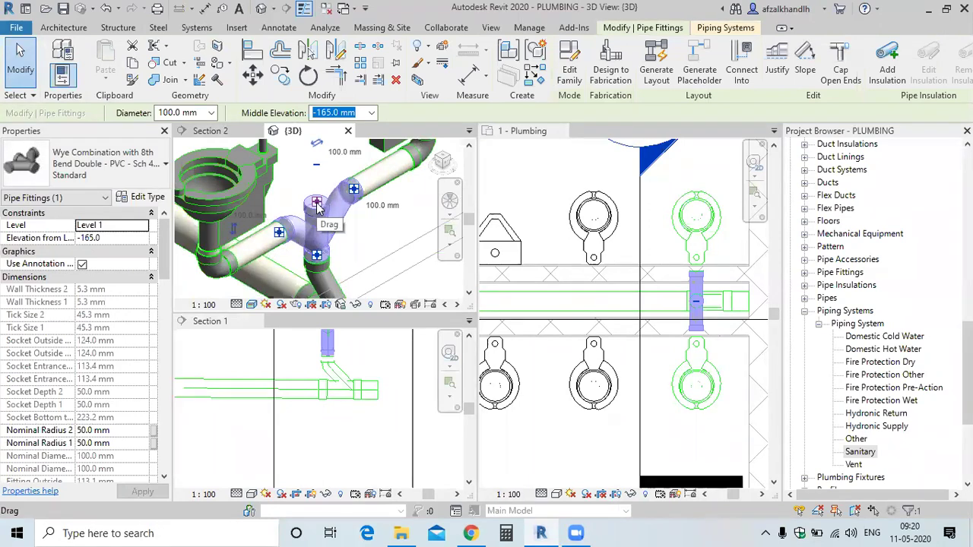
pyautogui.keyDown('shift'); pyautogui.moveTo(317, 207); pyautogui.dragTo(321, 213, button='middle'); pyautogui.keyUp('shift')
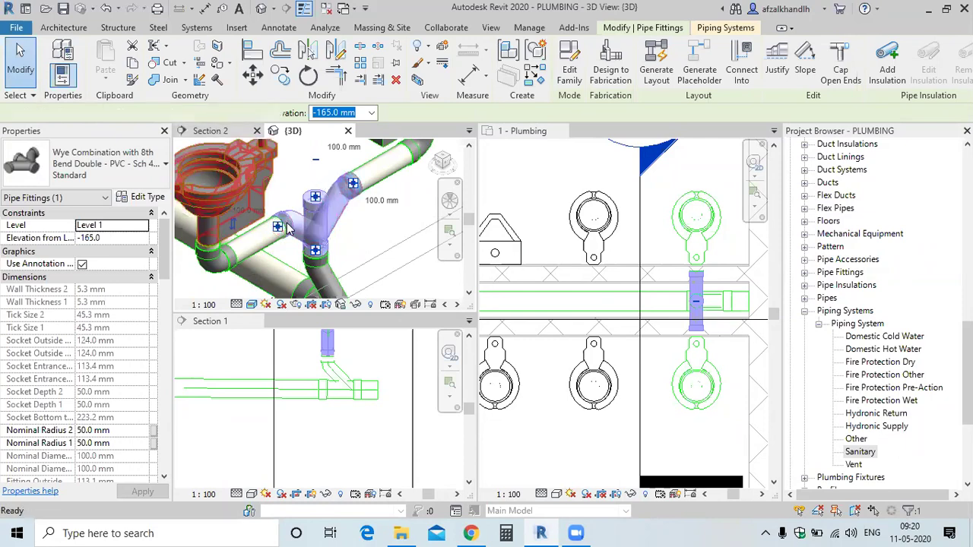
pyautogui.click(210, 131)
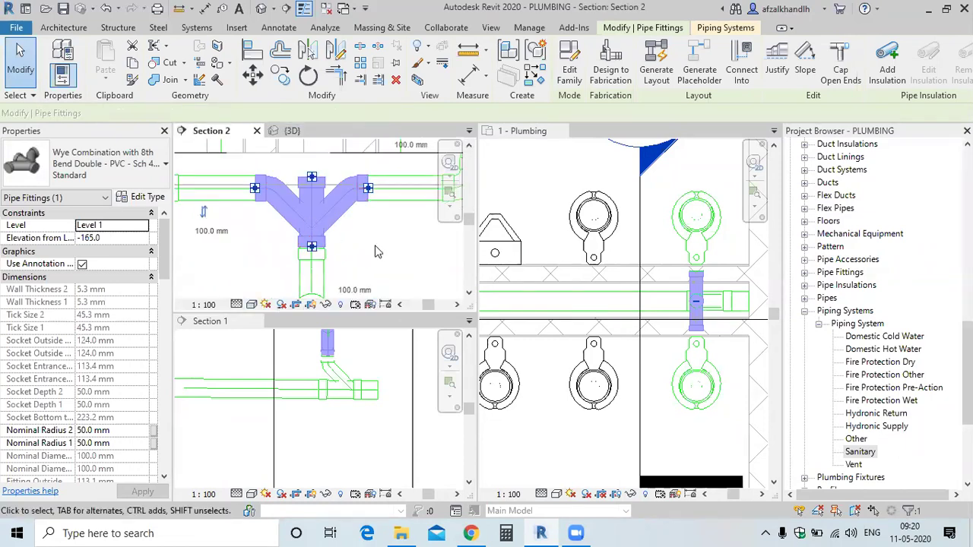
# Step: Pan to the Tee Reducing Sanitary fitting in Section 2 and inspect it
pyautogui.press('Escape')
pyautogui.click(107, 11)
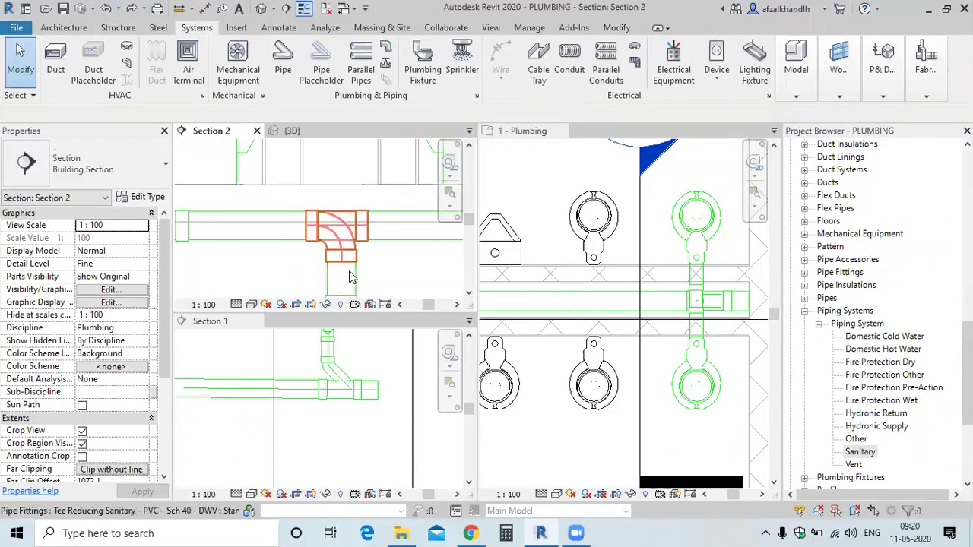
pyautogui.moveTo(338, 266); pyautogui.dragTo(306, 262, button='middle')
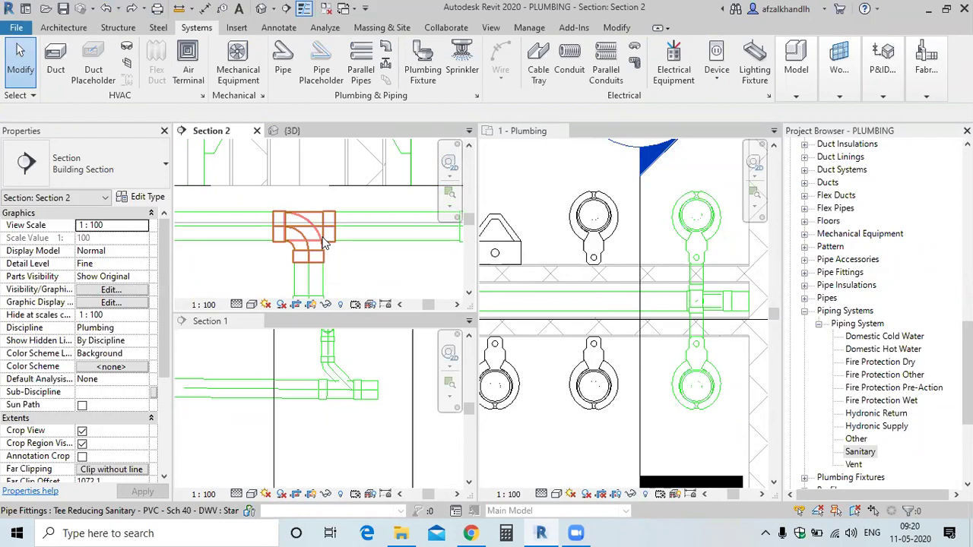
pyautogui.click(325, 242)
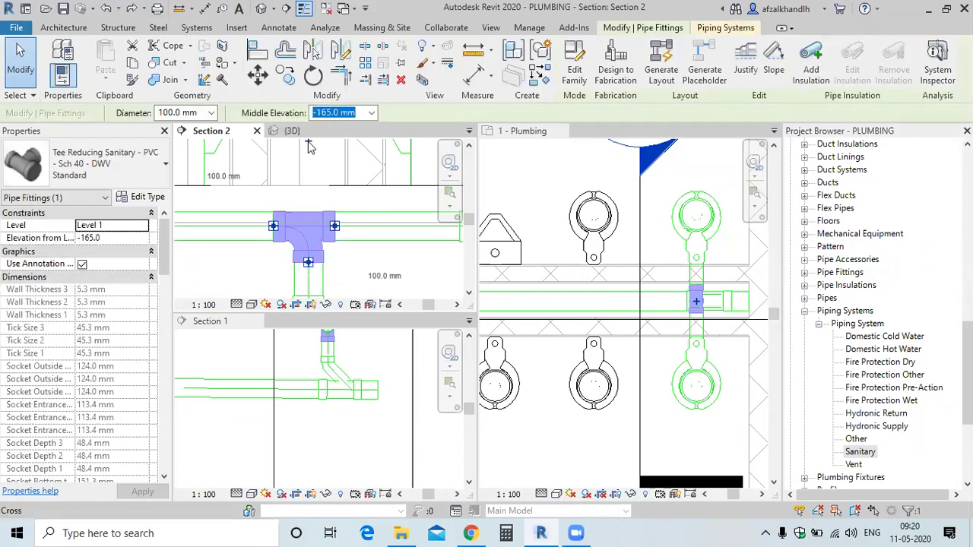
pyautogui.press('Escape')
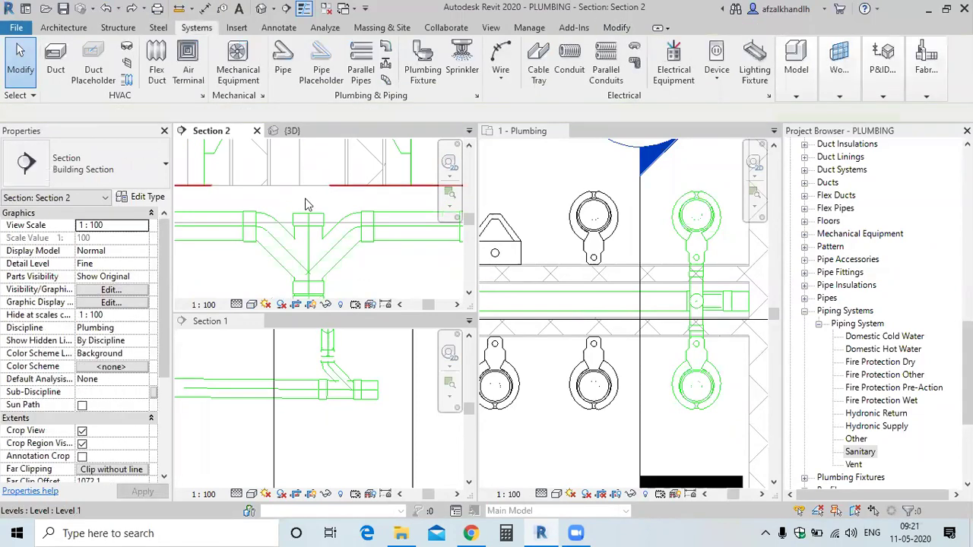
# Step: Select the double wye in Section 2, then switch to the 3D view with BX
pyautogui.scroll(-2, 304, 203)
pyautogui.scroll(-2, 341, 256)
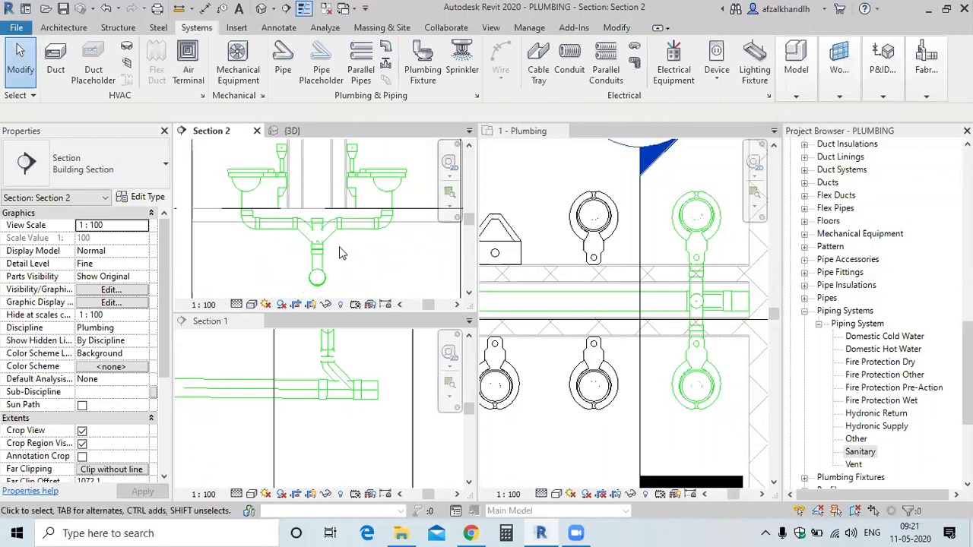
pyautogui.scroll(-1, 327, 249)
pyautogui.scroll(2, 319, 232)
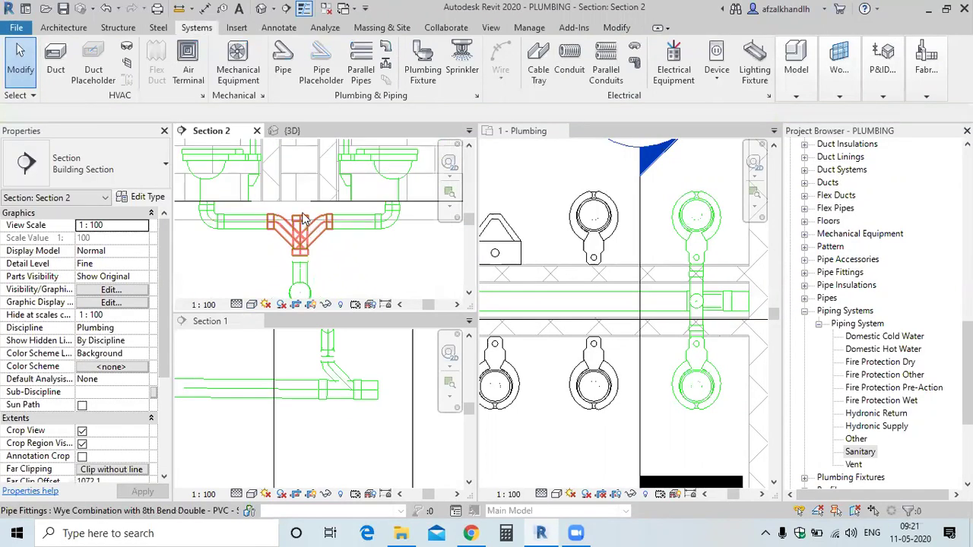
pyautogui.scroll(1, 304, 219)
pyautogui.click(304, 220)
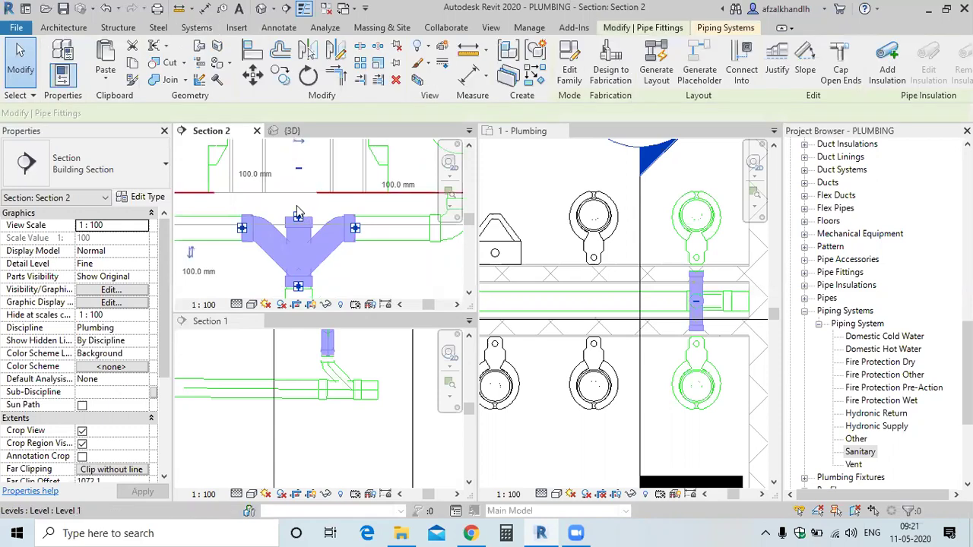
pyautogui.moveTo(302, 184); pyautogui.dragTo(307, 209, button='middle')
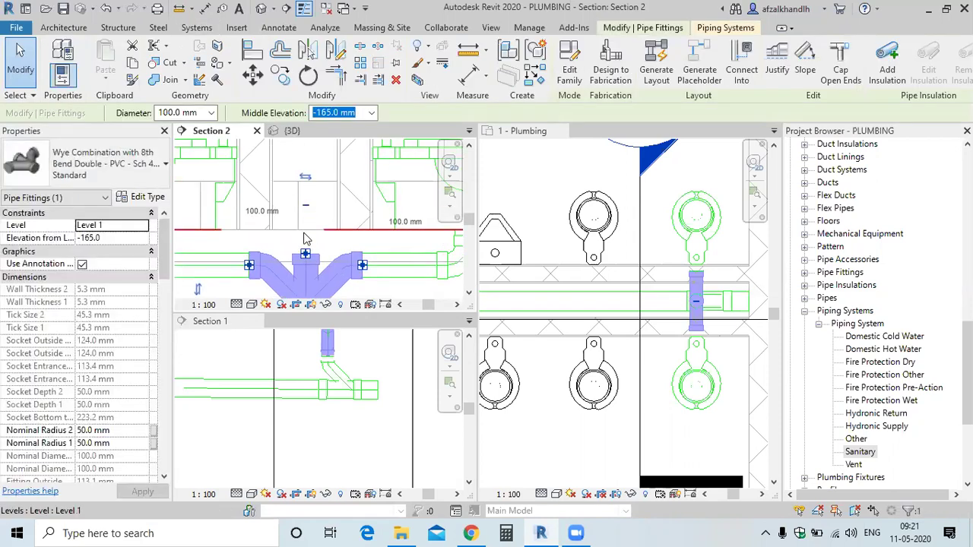
pyautogui.scroll(-1, 305, 240)
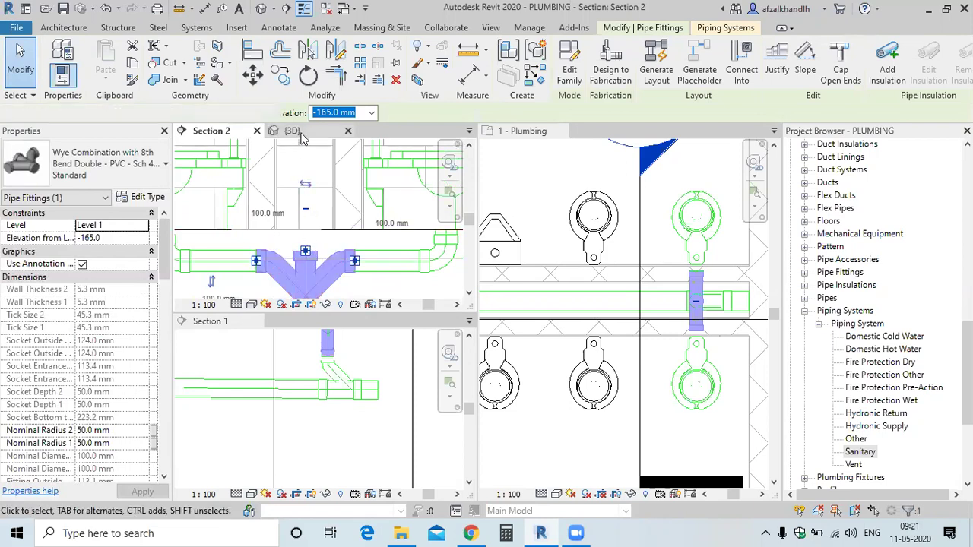
pyautogui.press('b')
pyautogui.press('x')
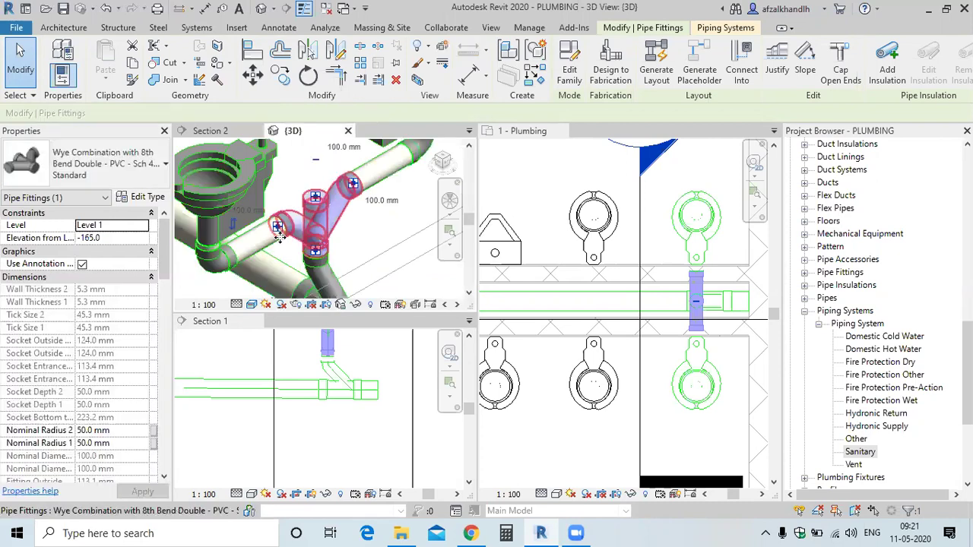
# Step: Deselect the wye and orbit the 3D view to inspect it from several angles
pyautogui.click(393, 261)
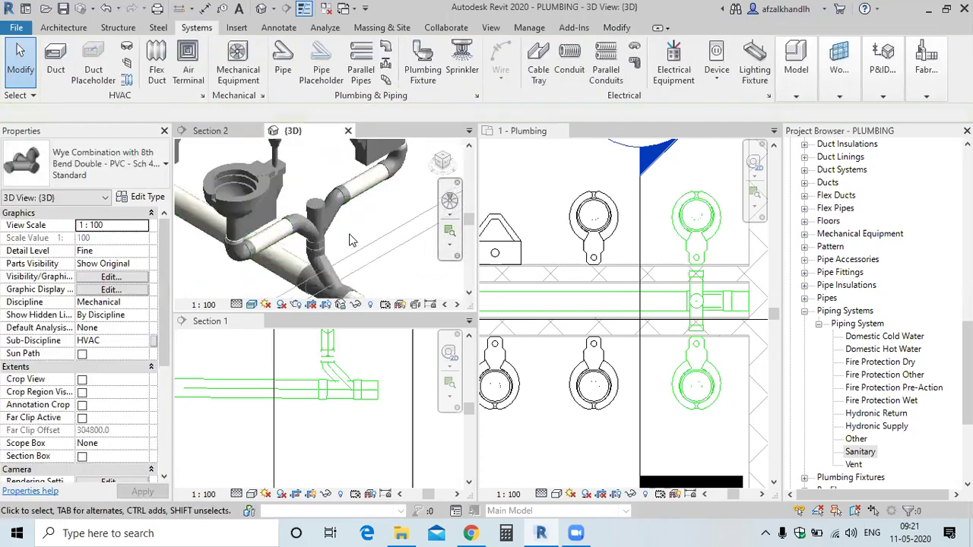
pyautogui.scroll(-2, 355, 233)
pyautogui.scroll(-2, 394, 242)
pyautogui.scroll(-2, 394, 242)
pyautogui.scroll(-1, 380, 281)
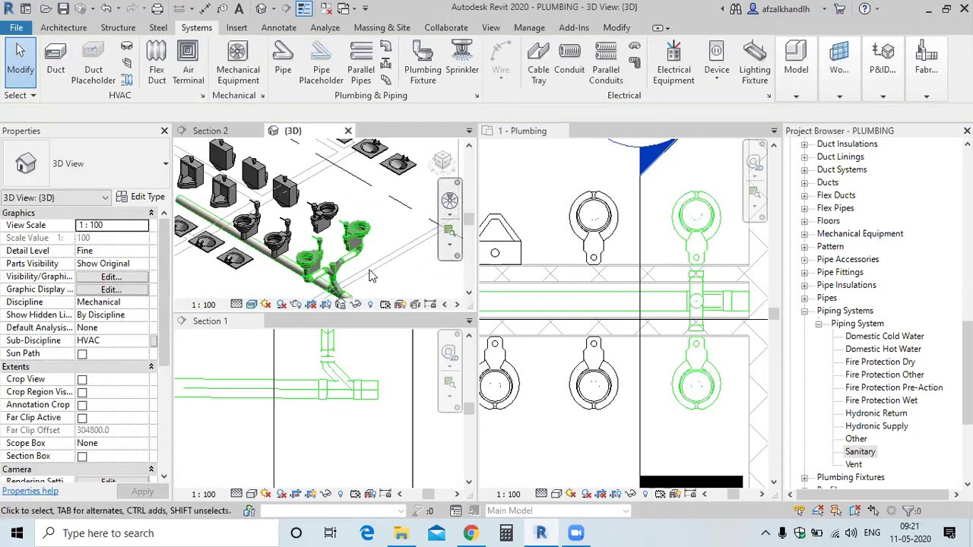
pyautogui.scroll(2, 360, 275)
pyautogui.scroll(2, 322, 264)
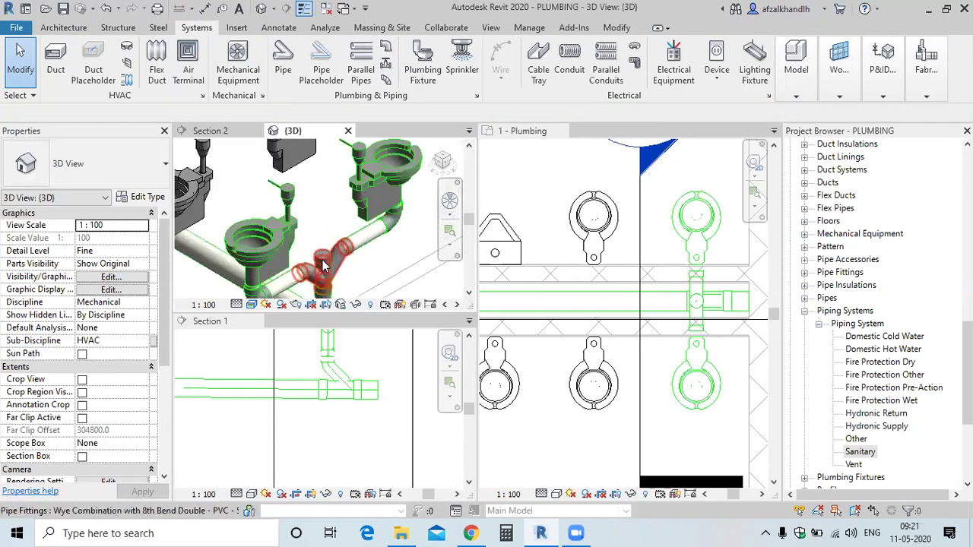
pyautogui.keyDown('shift'); pyautogui.moveTo(319, 260); pyautogui.dragTo(332, 251, button='middle'); pyautogui.keyUp('shift')
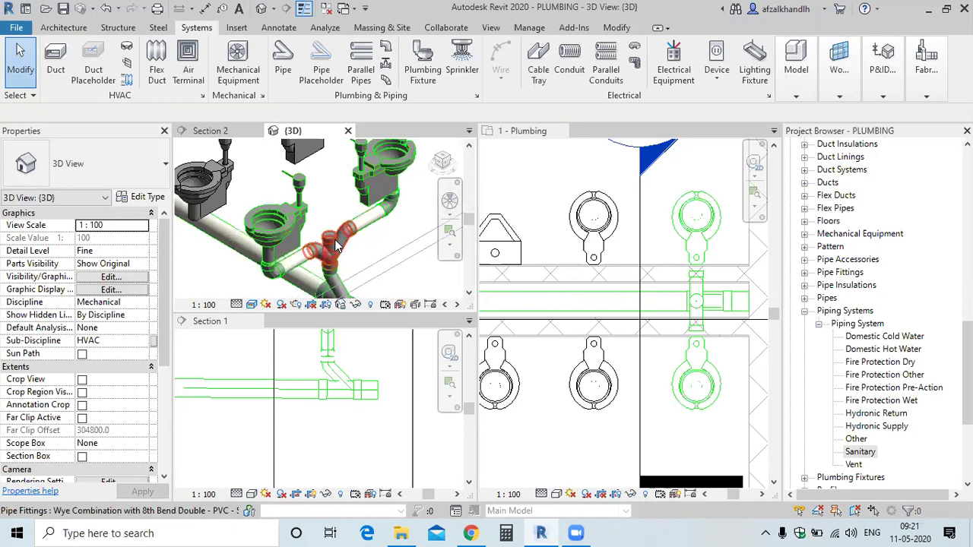
pyautogui.scroll(-1, 327, 243)
pyautogui.scroll(-1, 297, 217)
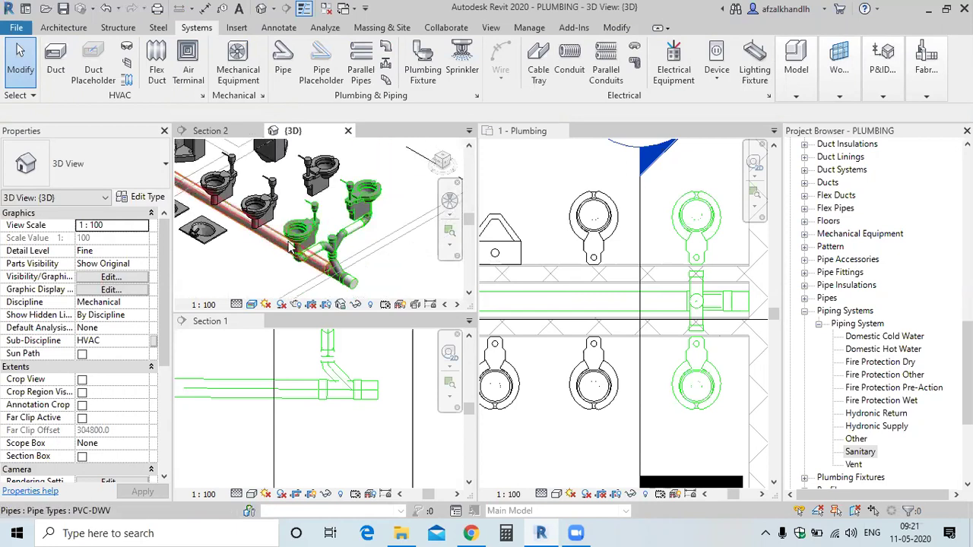
pyautogui.keyDown('shift'); pyautogui.moveTo(289, 245); pyautogui.dragTo(335, 262, button='middle'); pyautogui.keyUp('shift')
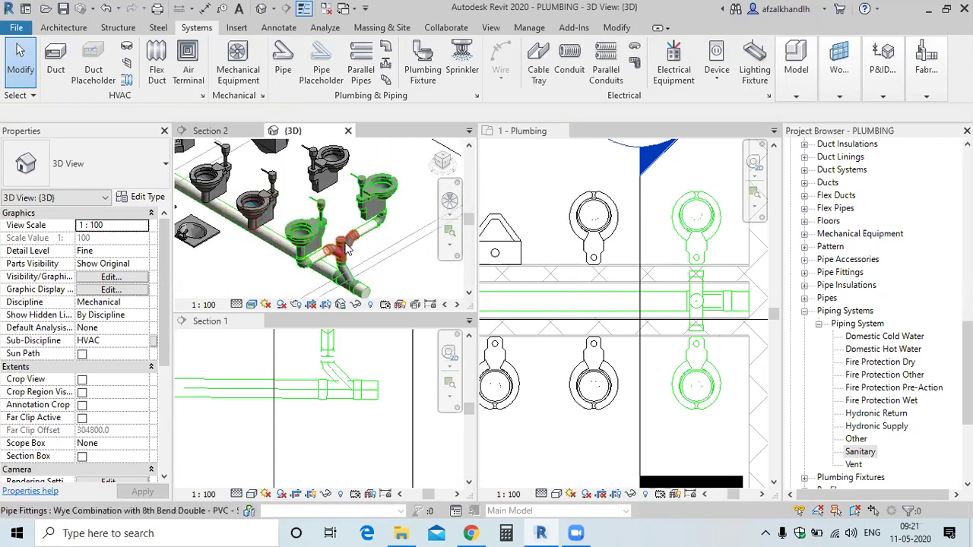
# Step: Zoom around the wye piping once more, then close the {3D} view
pyautogui.scroll(-1, 343, 249)
pyautogui.scroll(-1, 334, 217)
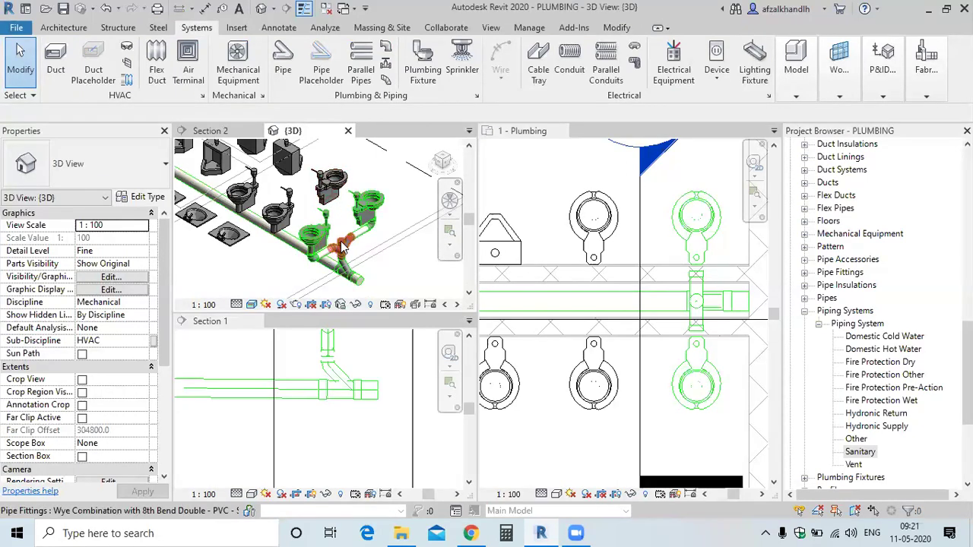
pyautogui.scroll(2, 344, 247)
pyautogui.scroll(1, 346, 251)
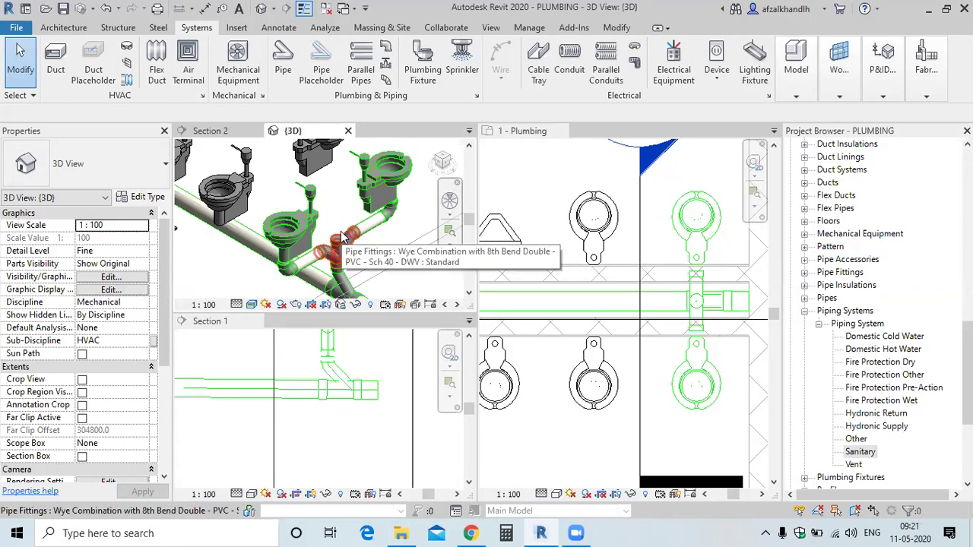
pyautogui.scroll(-2, 319, 258)
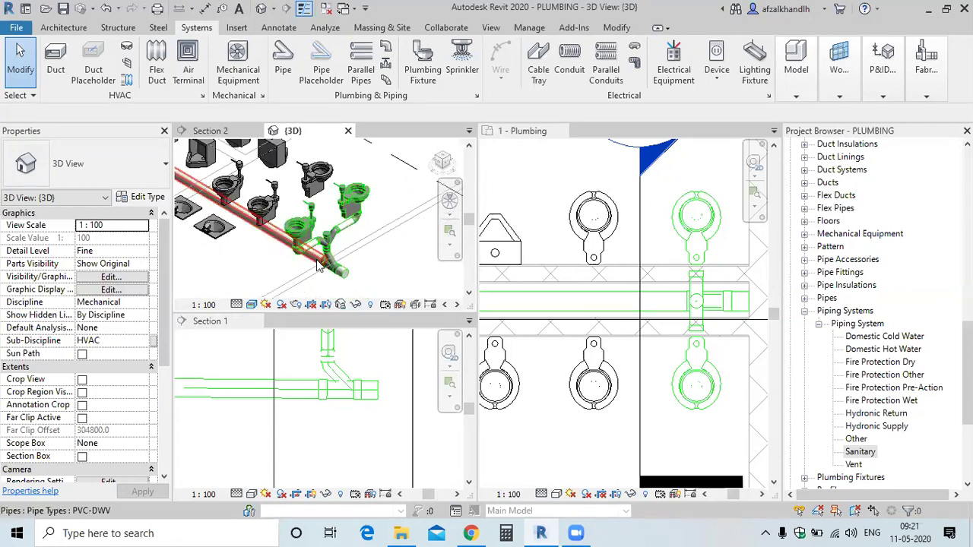
pyautogui.scroll(2, 319, 263)
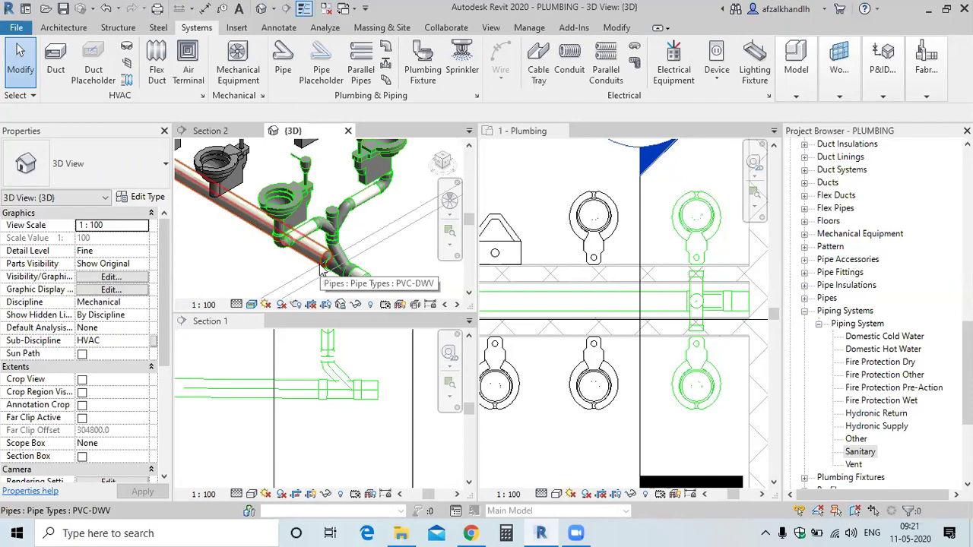
pyautogui.scroll(-3, 319, 264)
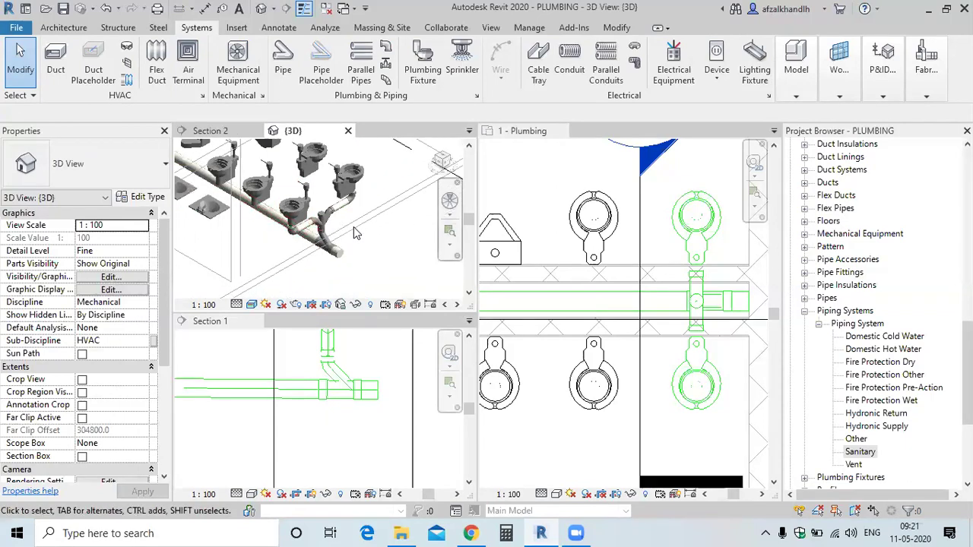
pyautogui.scroll(3, 378, 271)
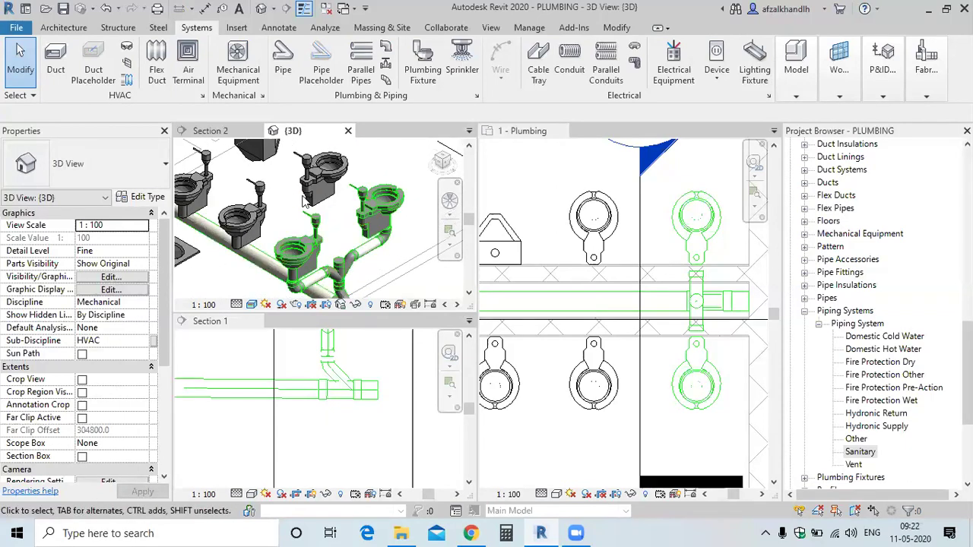
pyautogui.scroll(-2, 295, 228)
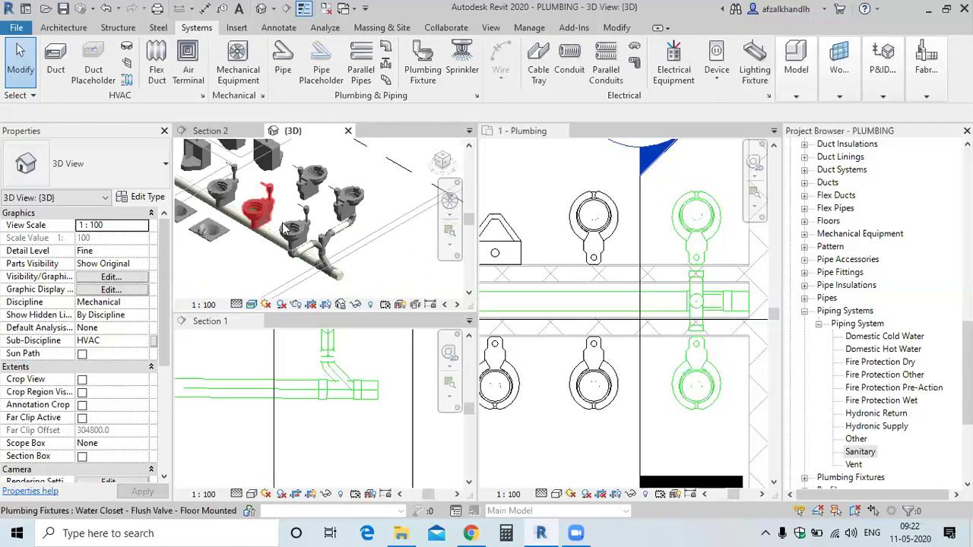
pyautogui.moveTo(210, 131)
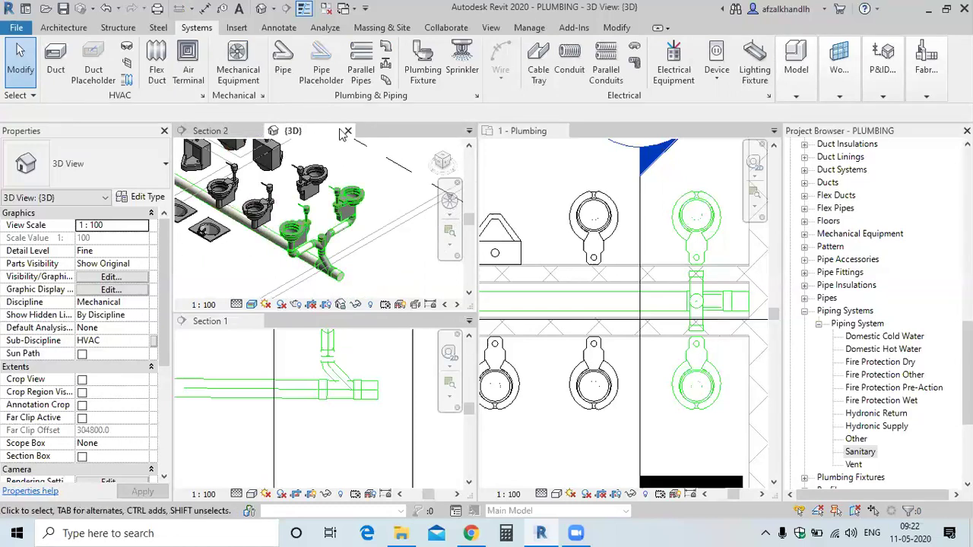
pyautogui.click(347, 131)
pyautogui.scroll(-2, 645, 277)
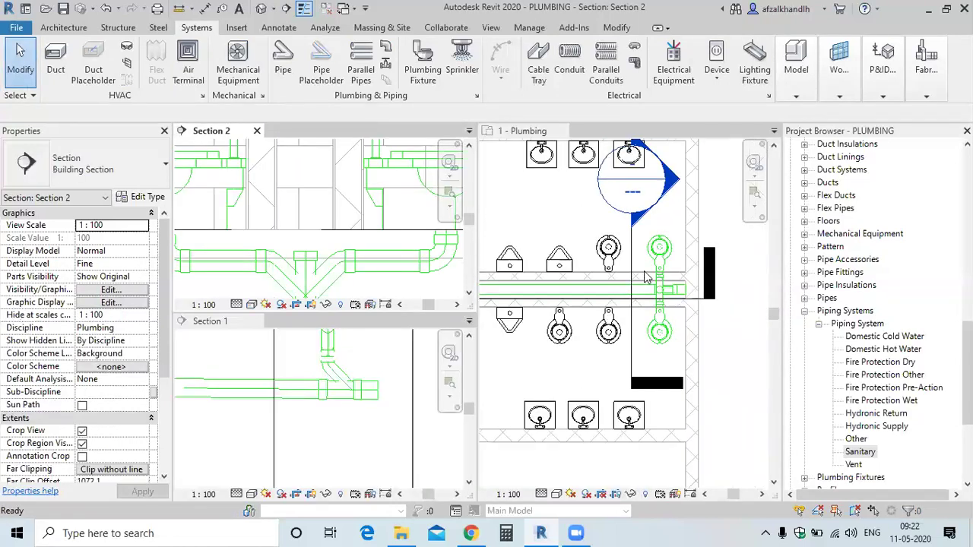
# Step: Drag the Section 2 cut line left through the water closets and frame both toilets in Section 2
pyautogui.scroll(2, 645, 277)
pyautogui.click(629, 268)
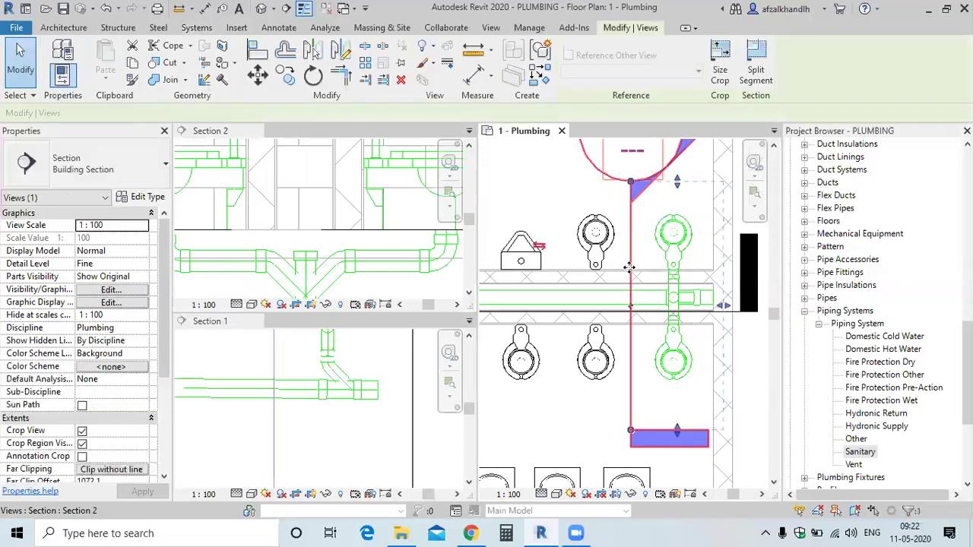
pyautogui.moveTo(629, 267); pyautogui.dragTo(553, 296)
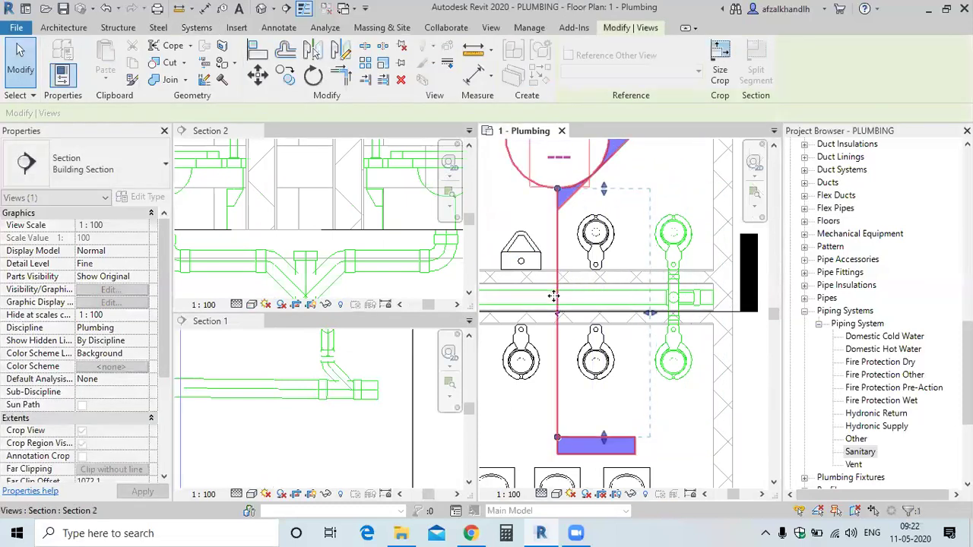
pyautogui.click(322, 256)
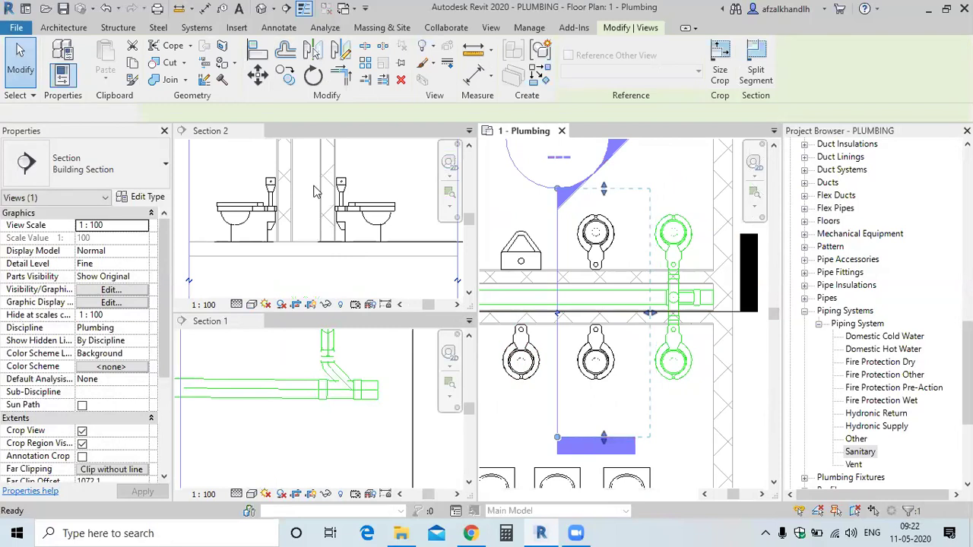
pyautogui.moveTo(316, 191)
pyautogui.mouseDown(button='middle')
pyautogui.moveTo(319, 217)
pyautogui.moveTo(278, 240)
pyautogui.mouseUp(button='middle')
pyautogui.scroll(-1, 319, 221)
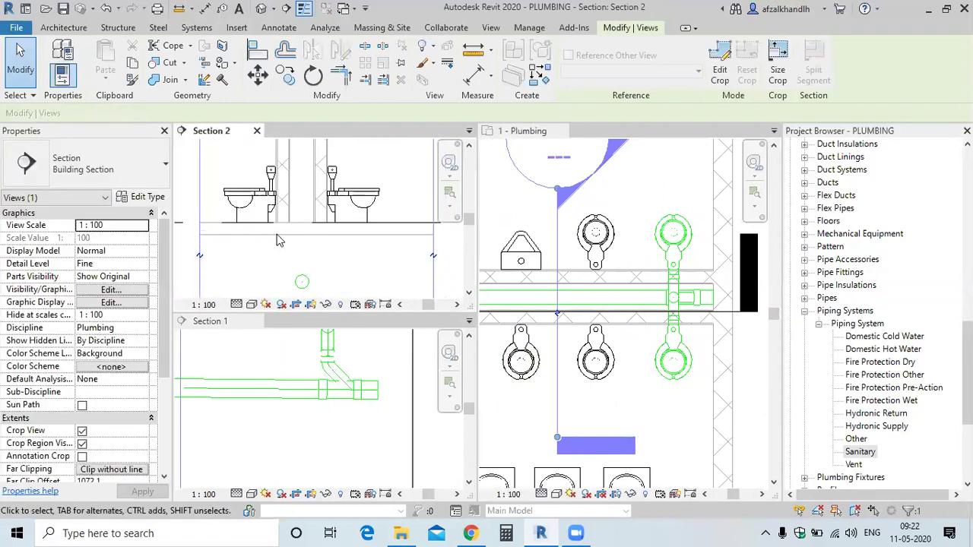
pyautogui.scroll(1, 272, 228)
# Step: Pipe the left water closet's drain horizontally, then down into a vertical drop
pyautogui.click(260, 258)
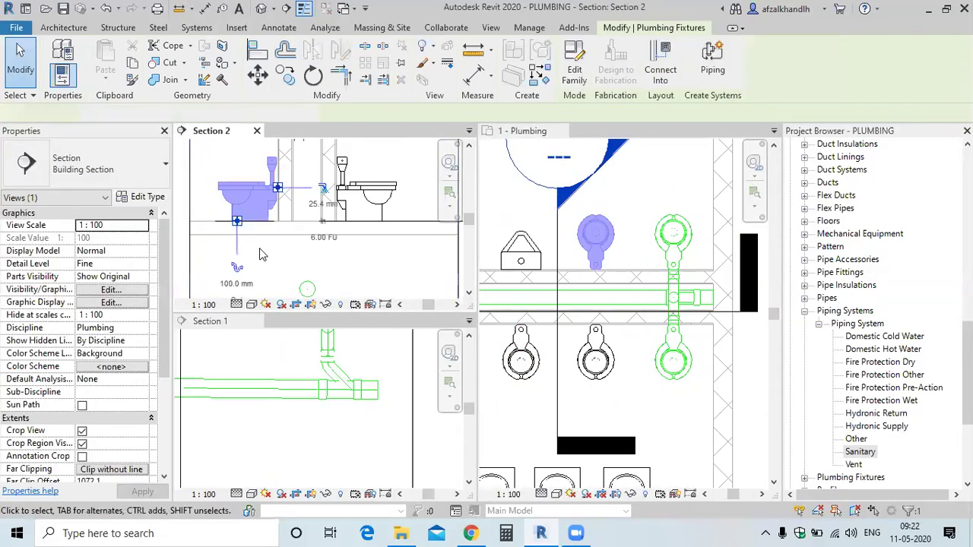
pyautogui.click(238, 260)
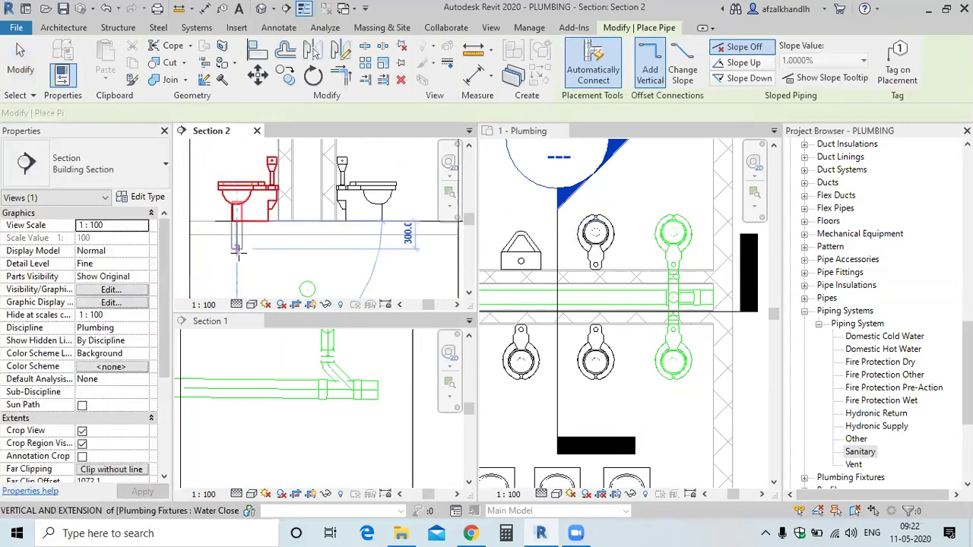
pyautogui.click(306, 262)
pyautogui.click(307, 272)
pyautogui.press('Escape')
pyautogui.press('Escape')
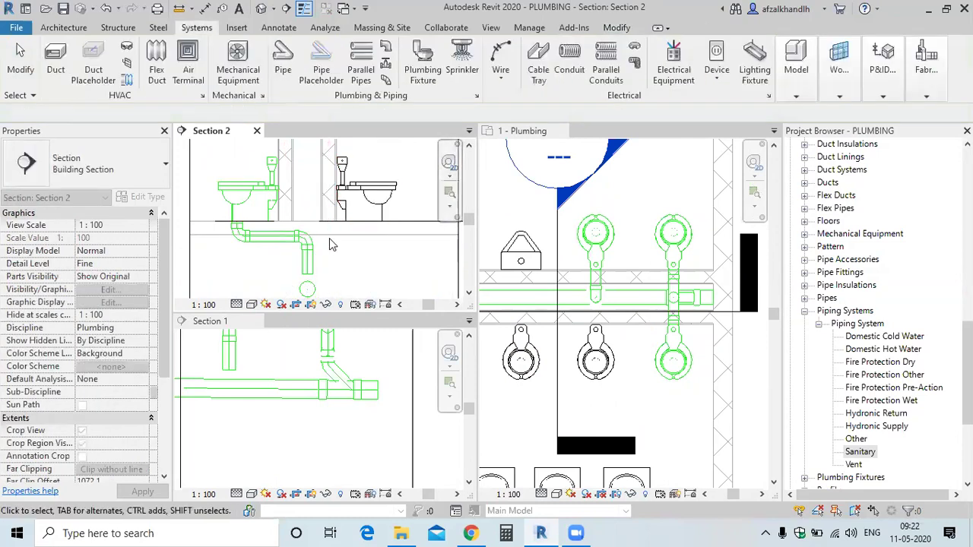
# Step: Draw a pipe from the tee below the toilets into the right water closet
pyautogui.click(317, 244)
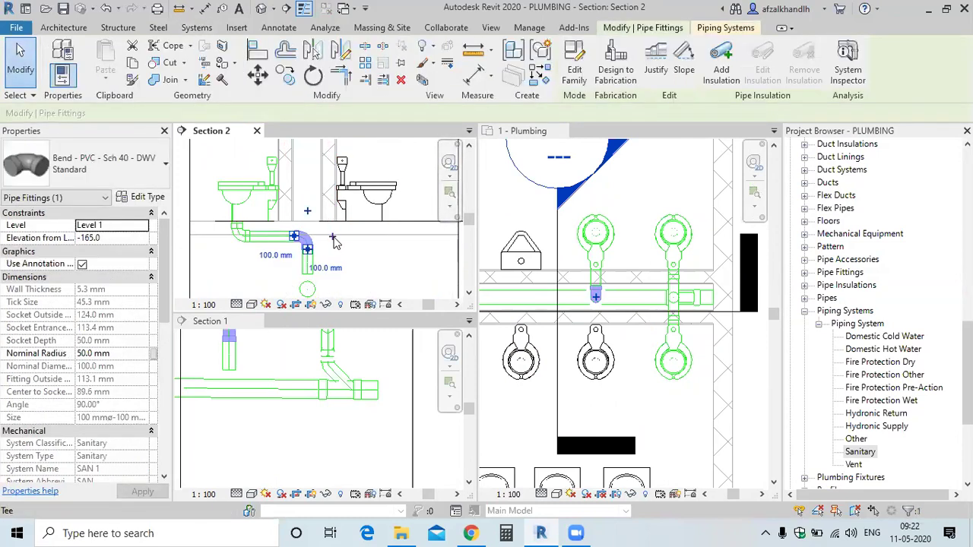
pyautogui.press('Escape')
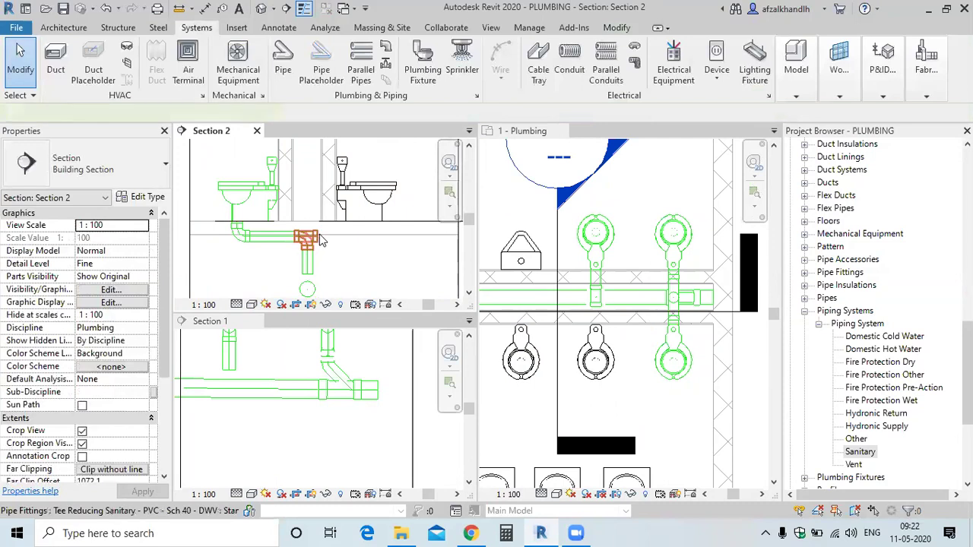
pyautogui.click(319, 239)
pyautogui.rightClick(320, 240)
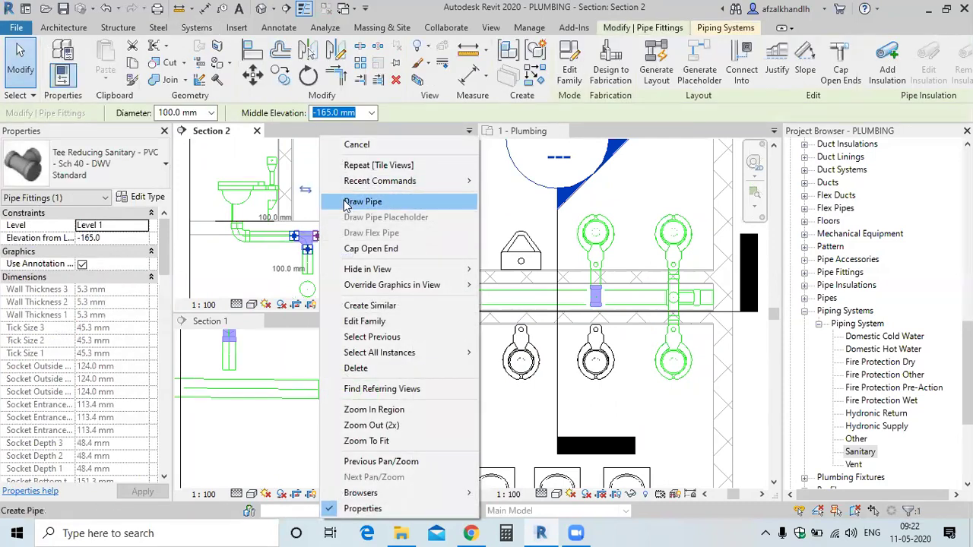
pyautogui.click(347, 202)
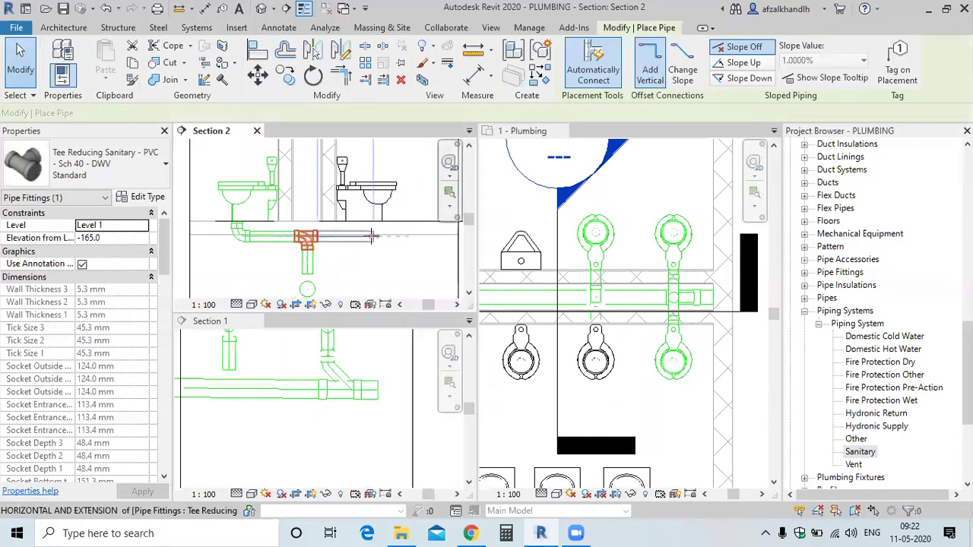
pyautogui.scroll(1, 376, 228)
pyautogui.scroll(1, 377, 221)
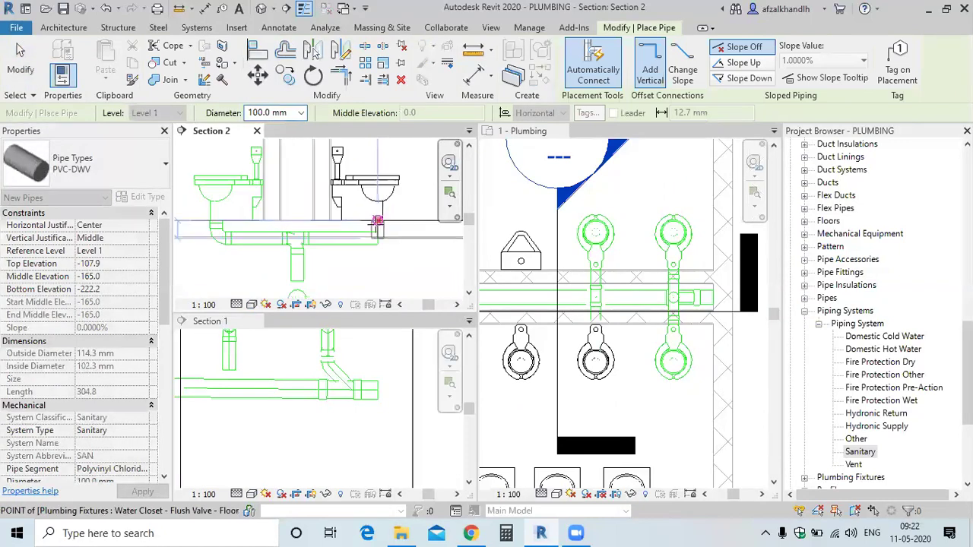
pyautogui.click(376, 221)
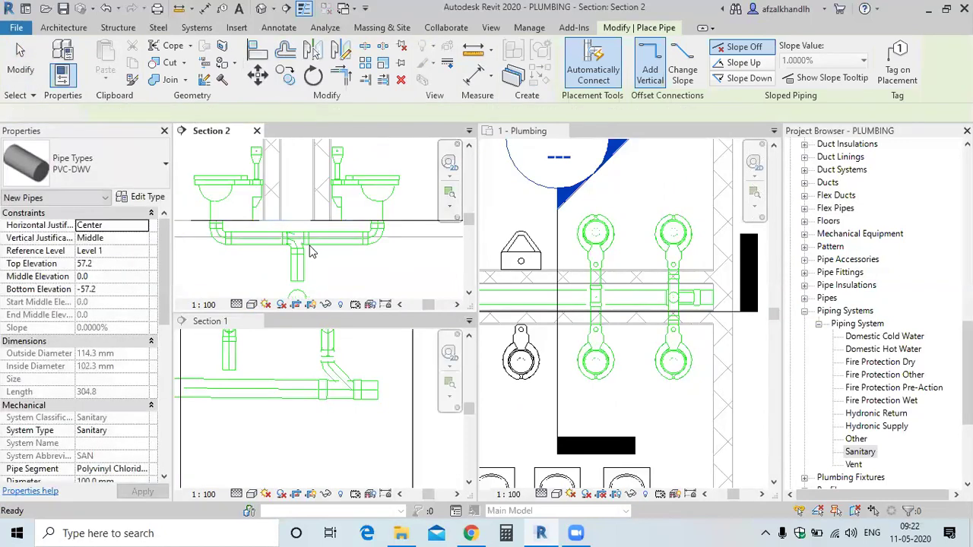
pyautogui.press('Escape')
pyautogui.press('Escape')
pyautogui.scroll(1, 316, 228)
# Step: Lengthen the vertical drop pipe in Section 2 down toward the main drain
pyautogui.scroll(2, 317, 245)
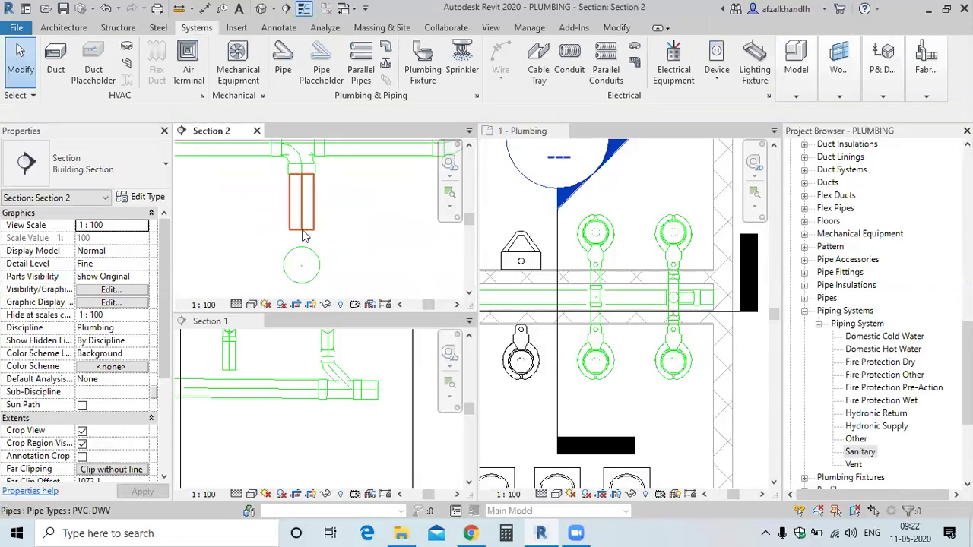
pyautogui.click(302, 238)
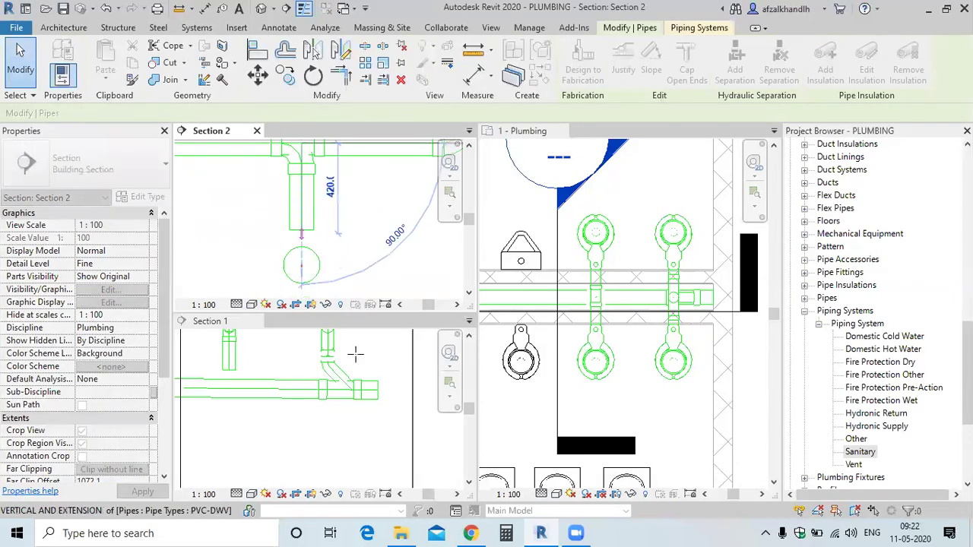
pyautogui.click(376, 392)
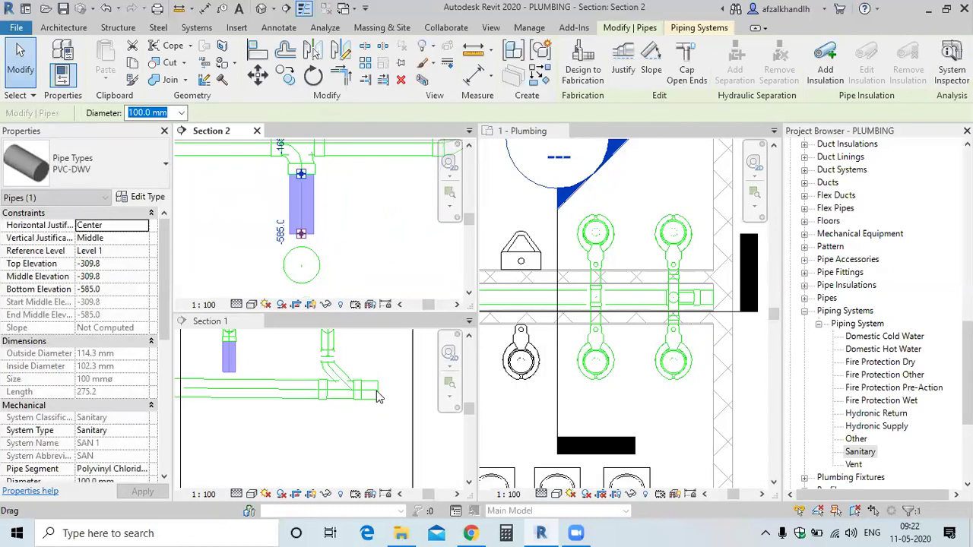
pyautogui.click(341, 238)
# Step: In Section 1, extend the drop onto the main drain and select the resulting reducing sanitary tee
pyautogui.scroll(-2, 342, 239)
pyautogui.scroll(-2, 271, 421)
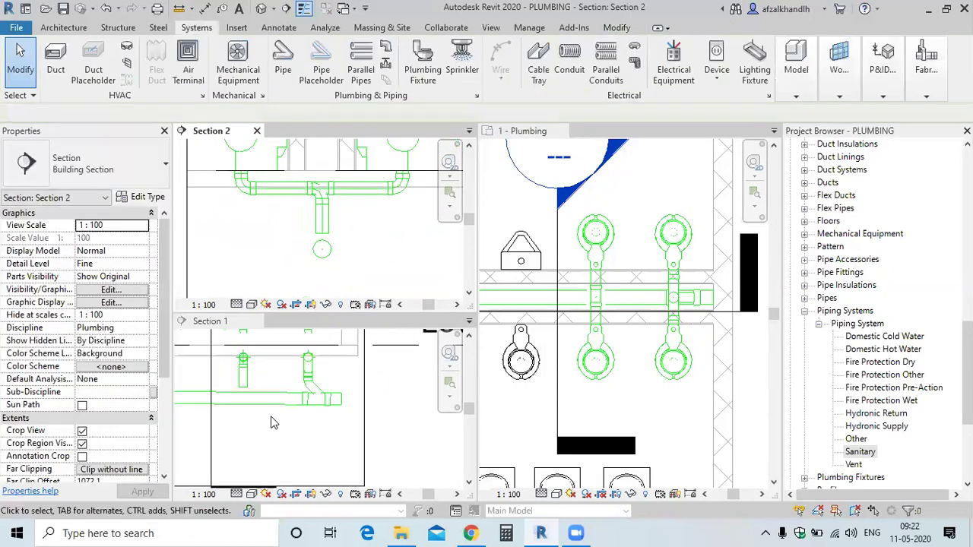
pyautogui.scroll(4, 251, 401)
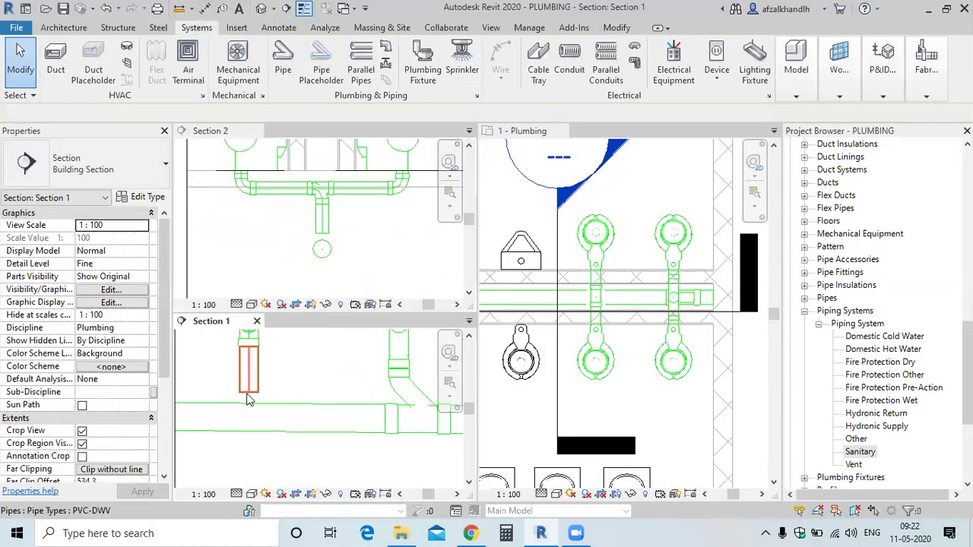
pyautogui.click(251, 401)
pyautogui.moveTo(249, 393); pyautogui.dragTo(249, 415)
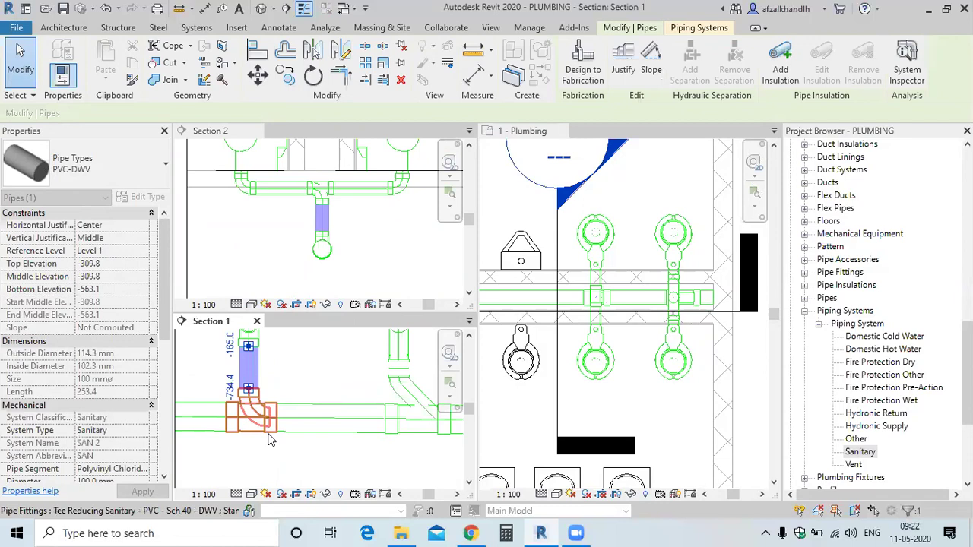
pyautogui.press('Escape')
pyautogui.moveTo(276, 434); pyautogui.dragTo(351, 414, button='middle')
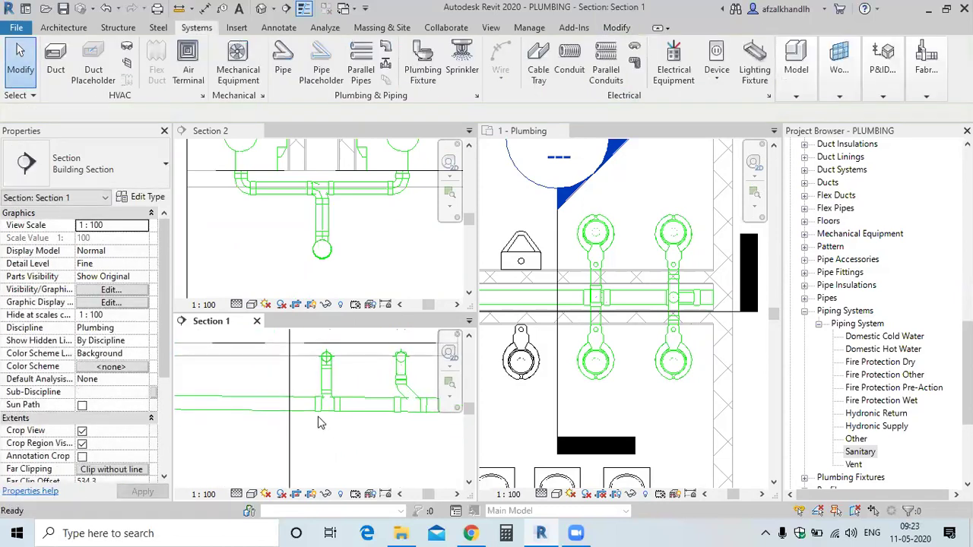
pyautogui.scroll(1, 347, 411)
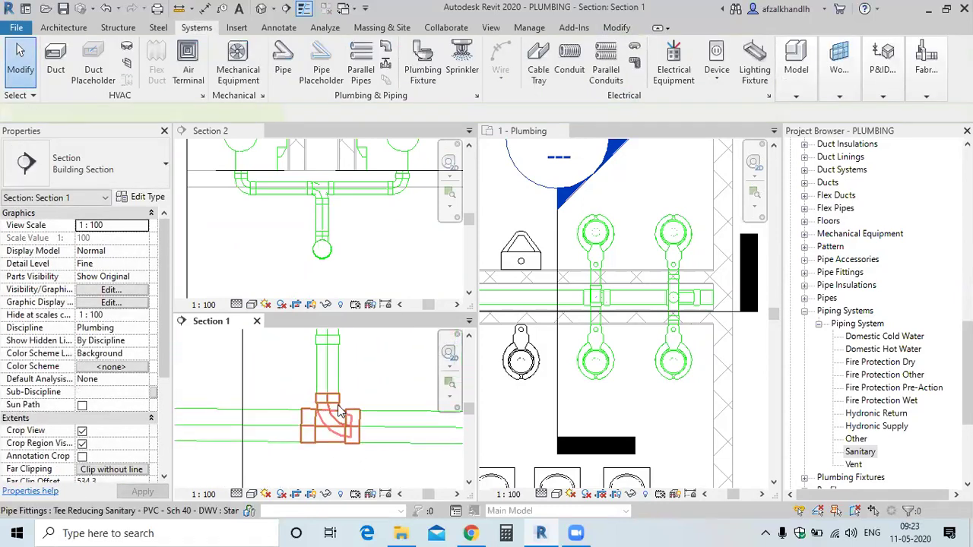
pyautogui.click(340, 411)
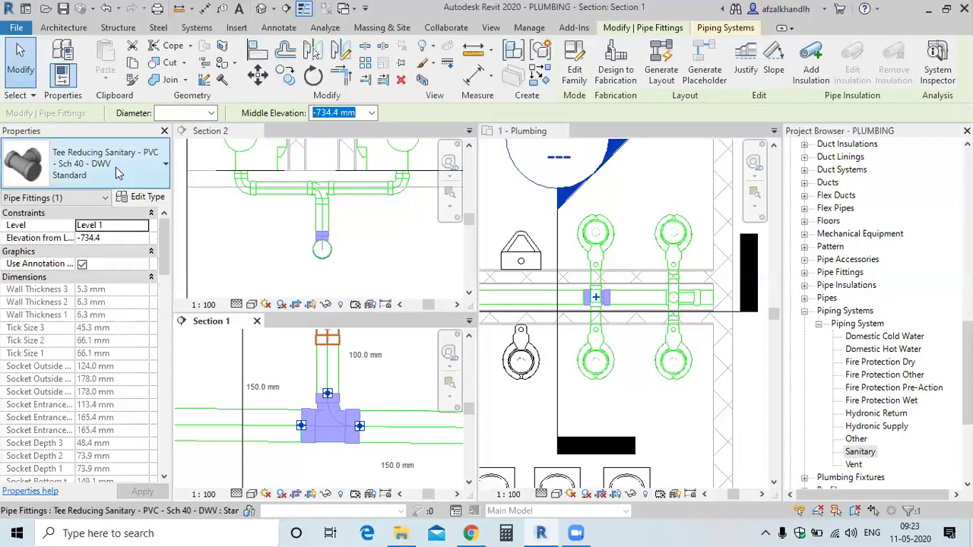
# Step: Swap the drop-to-drain fitting for a Wye Combination with 8th Bend, then review the tee under the closets
pyautogui.click(118, 174)
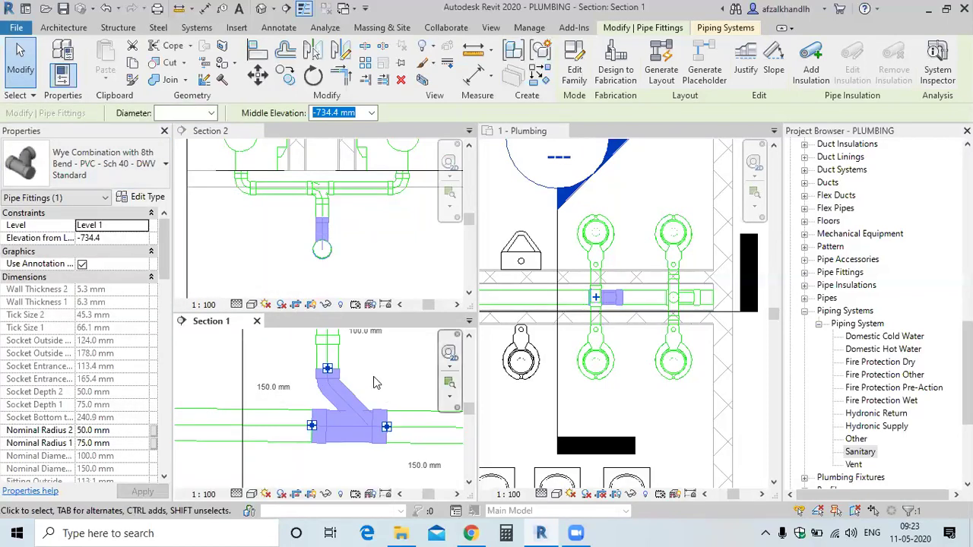
pyautogui.click(374, 376)
pyautogui.scroll(-2, 361, 387)
pyautogui.scroll(-1, 363, 384)
pyautogui.moveTo(369, 380)
pyautogui.mouseDown(button='middle')
pyautogui.moveTo(336, 397)
pyautogui.moveTo(346, 418)
pyautogui.mouseUp(button='middle')
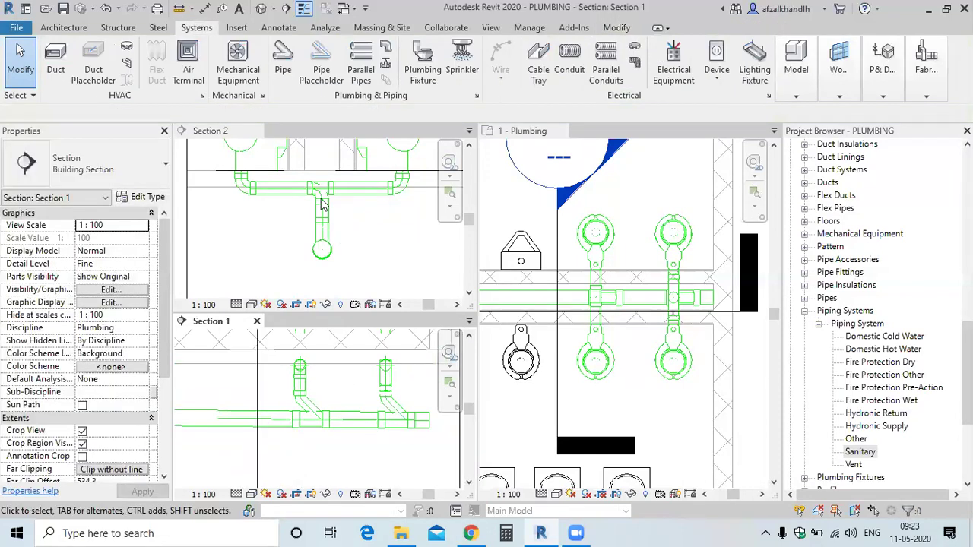
pyautogui.scroll(2, 322, 204)
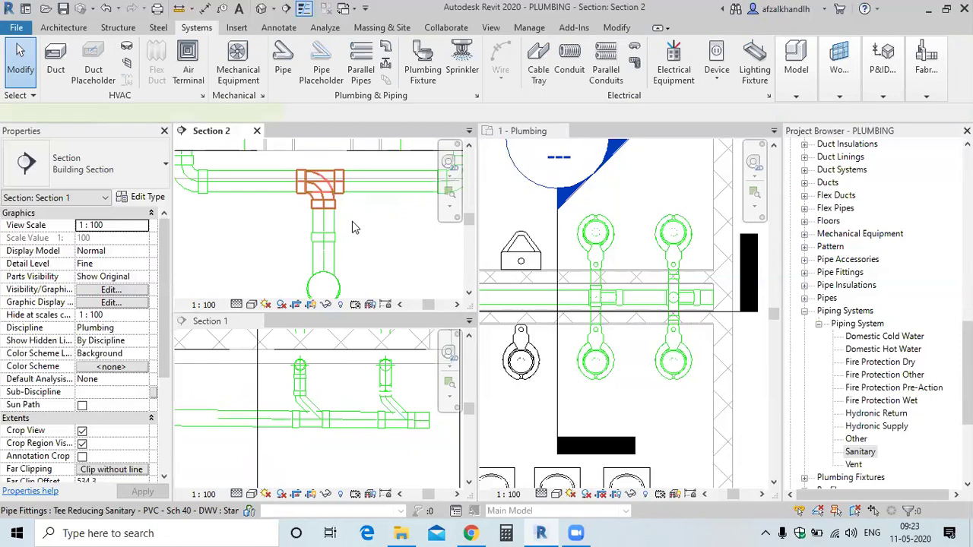
pyautogui.scroll(-2, 351, 221)
pyautogui.click(333, 228)
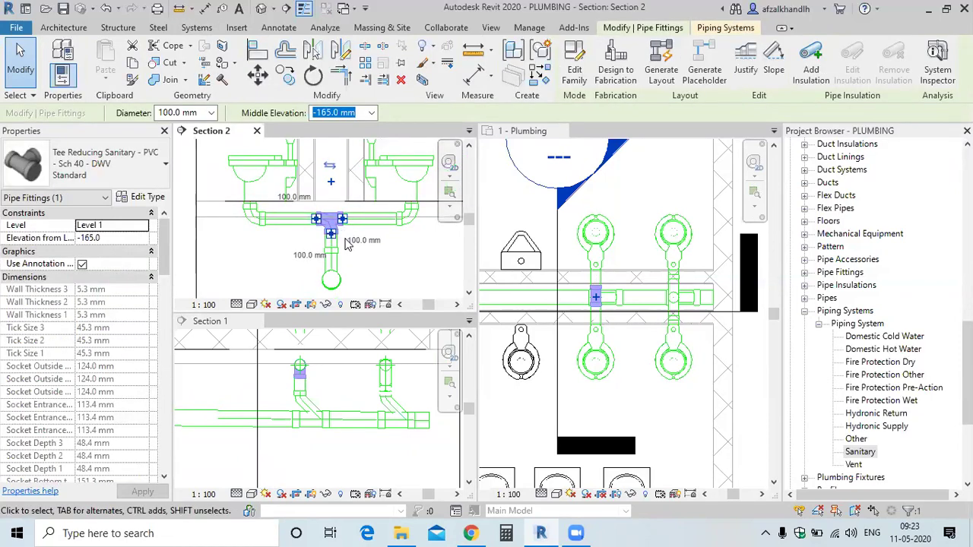
pyautogui.press('Escape')
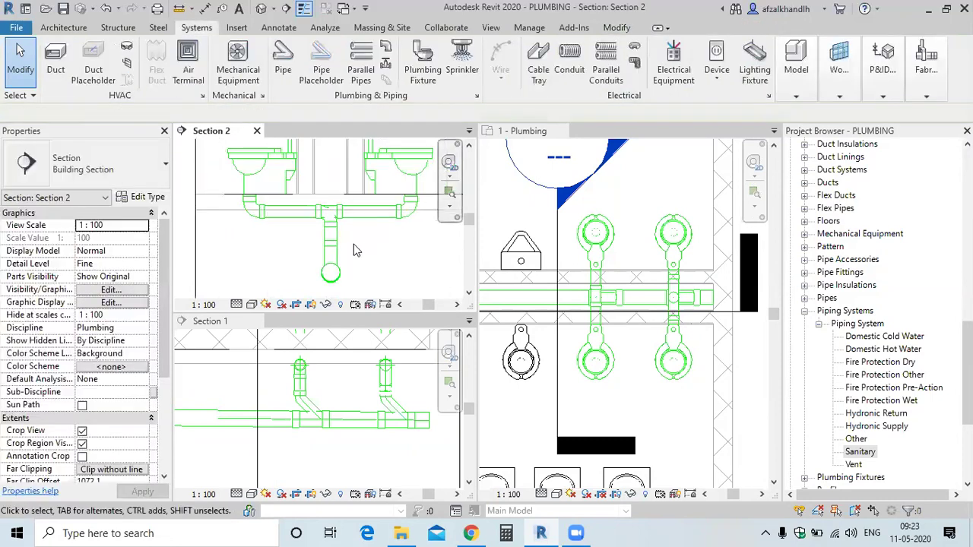
# Step: Shift the Section 2 cut line left onto the next water closet beside the urinal
pyautogui.scroll(2, 607, 306)
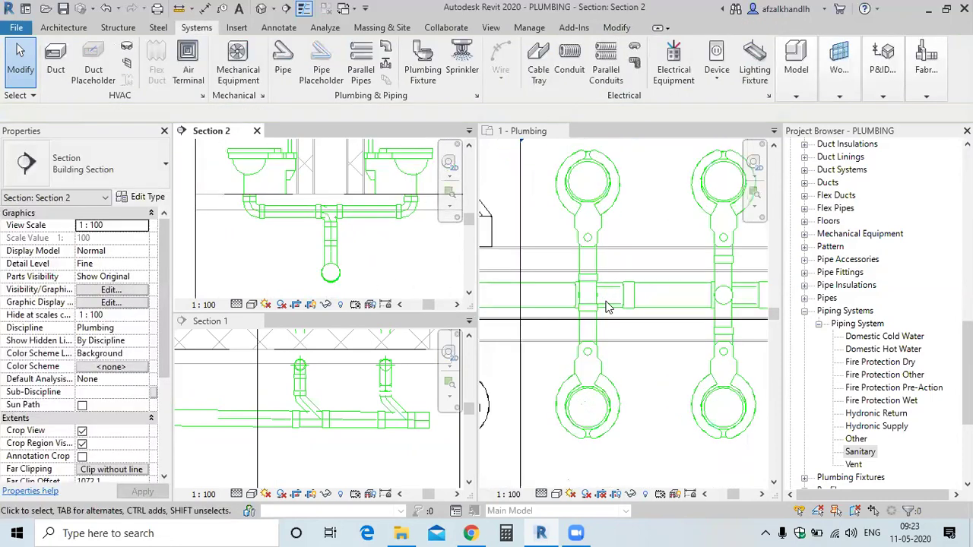
pyautogui.scroll(-3, 606, 307)
pyautogui.click(623, 332)
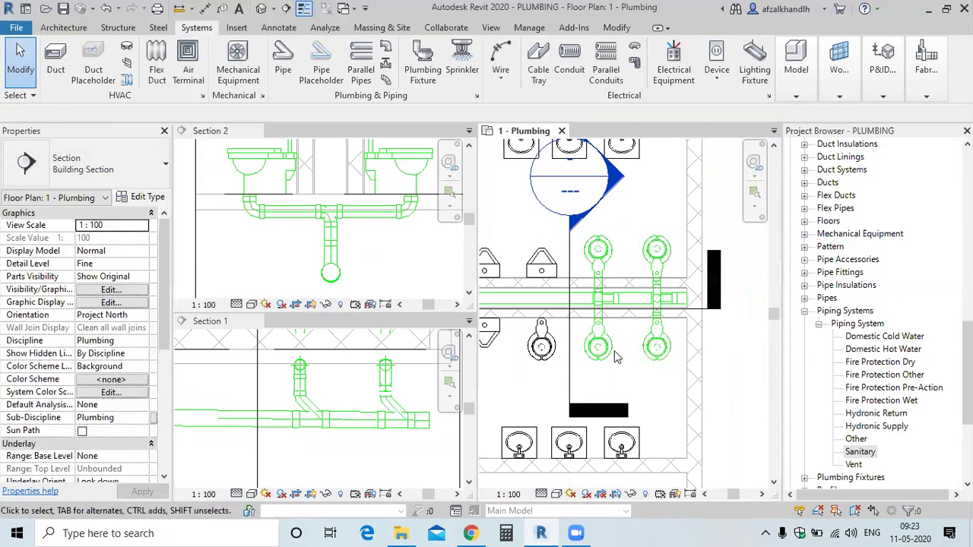
pyautogui.scroll(2, 631, 338)
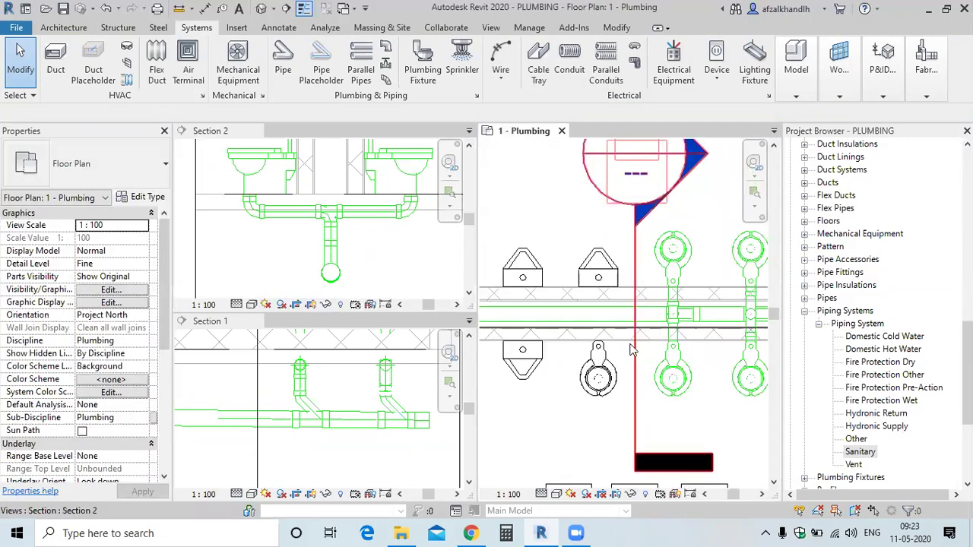
pyautogui.click(638, 343)
pyautogui.moveTo(559, 356); pyautogui.dragTo(546, 356)
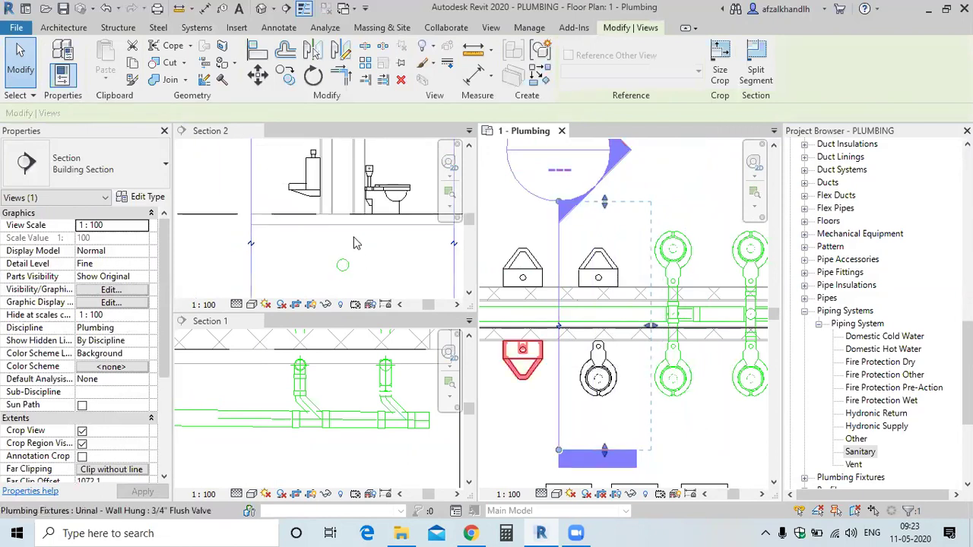
# Step: In Section 2, start a pipe from that water closet, cancel it, and return to the plan
pyautogui.click(344, 241)
pyautogui.scroll(3, 342, 232)
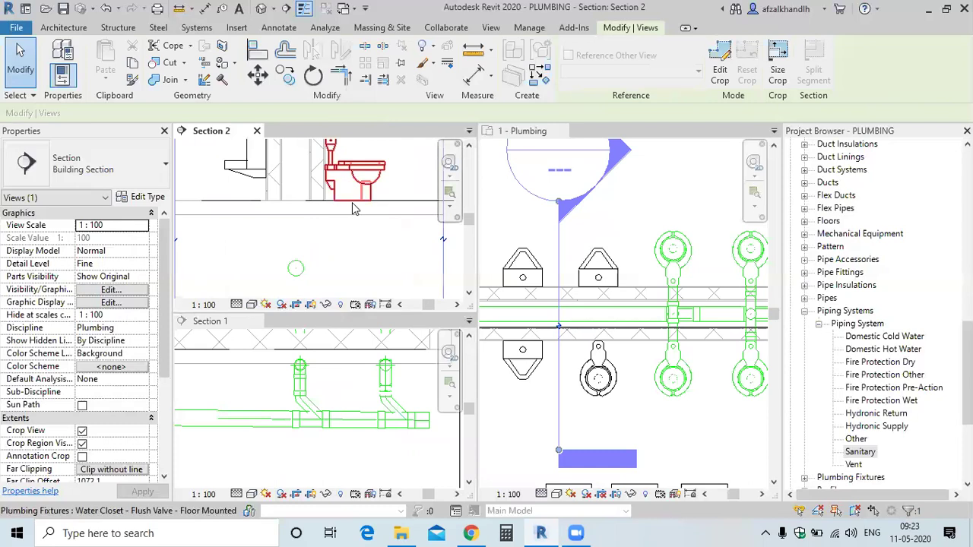
pyautogui.click(359, 235)
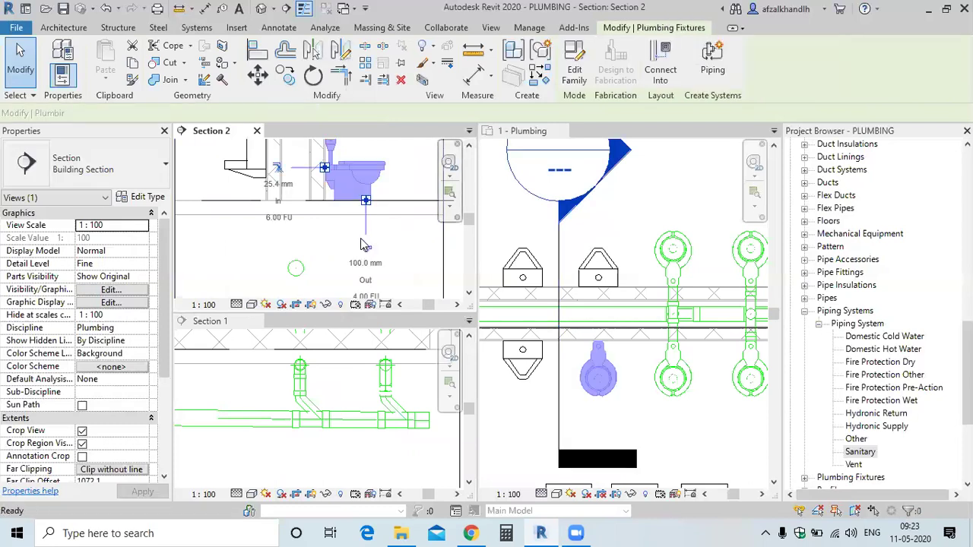
pyautogui.click(365, 251)
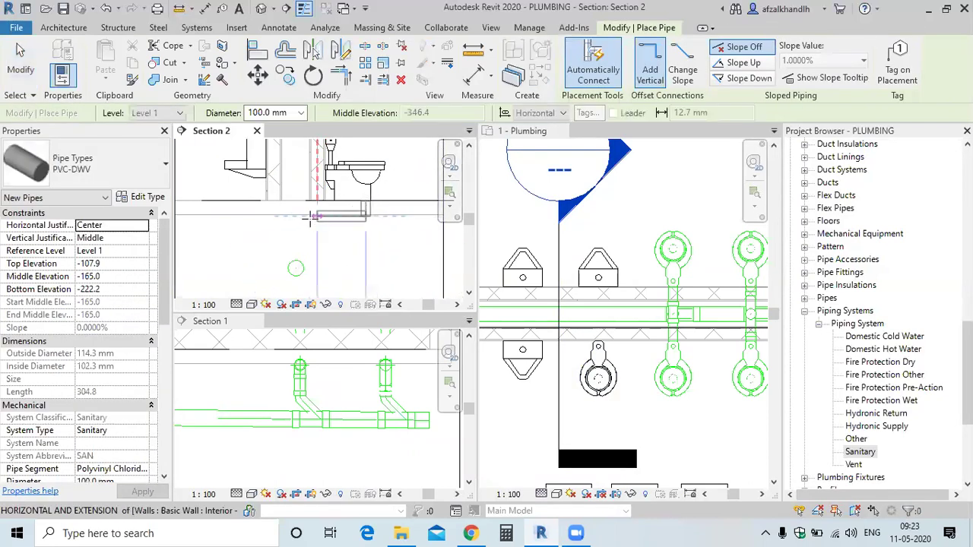
pyautogui.press('Escape')
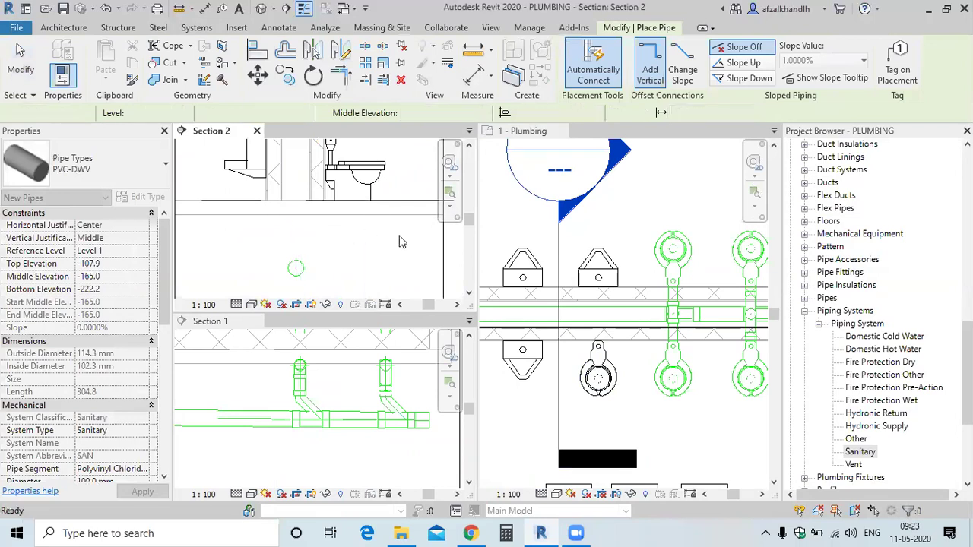
pyautogui.press('Escape')
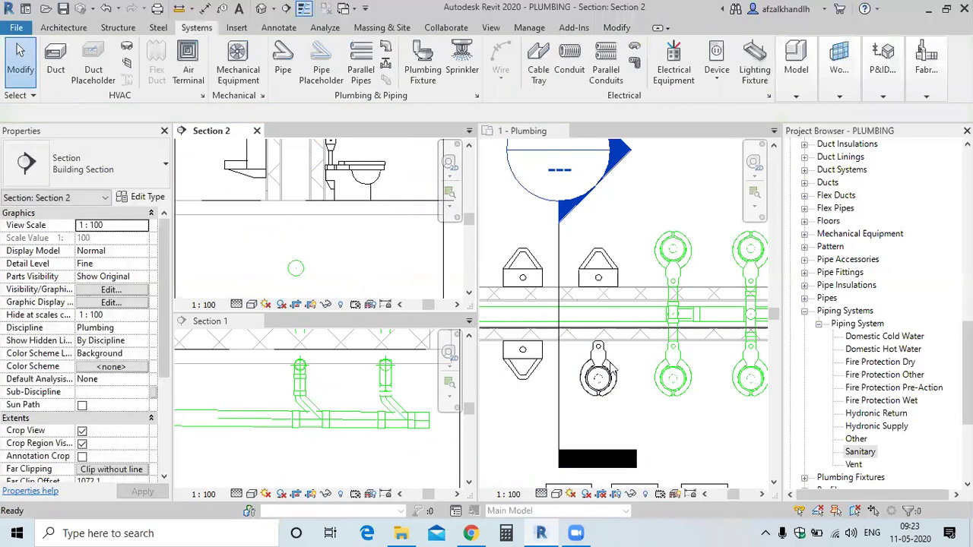
pyautogui.scroll(2, 612, 368)
pyautogui.scroll(-2, 608, 350)
pyautogui.scroll(1, 606, 347)
pyautogui.click(606, 348)
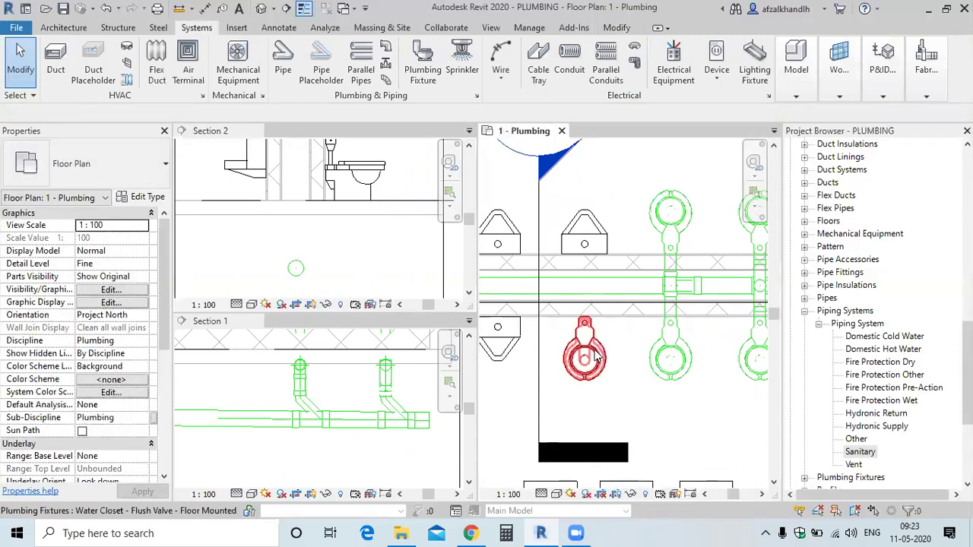
# Step: Use Connect Into to join the water closet's 100 mm Sanitary connector to the main drain pipe
pyautogui.click(596, 355)
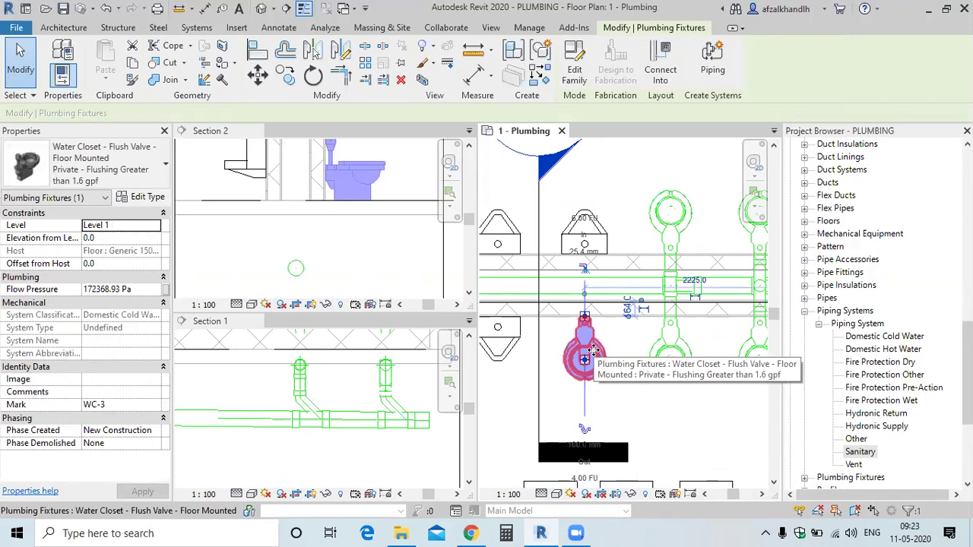
pyautogui.click(658, 76)
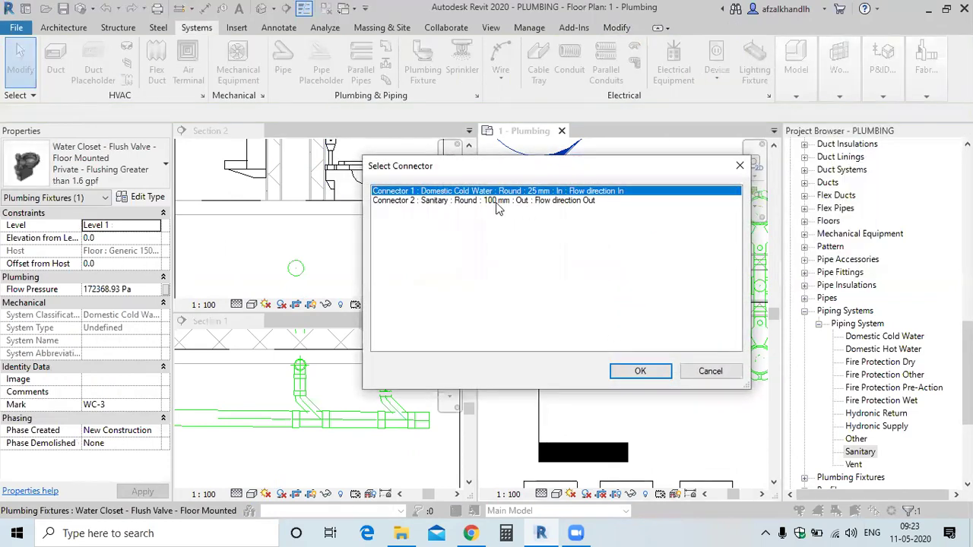
pyautogui.click(510, 201)
pyautogui.moveTo(511, 158)
pyautogui.mouseDown()
pyautogui.moveTo(470, 184)
pyautogui.moveTo(406, 164)
pyautogui.mouseUp()
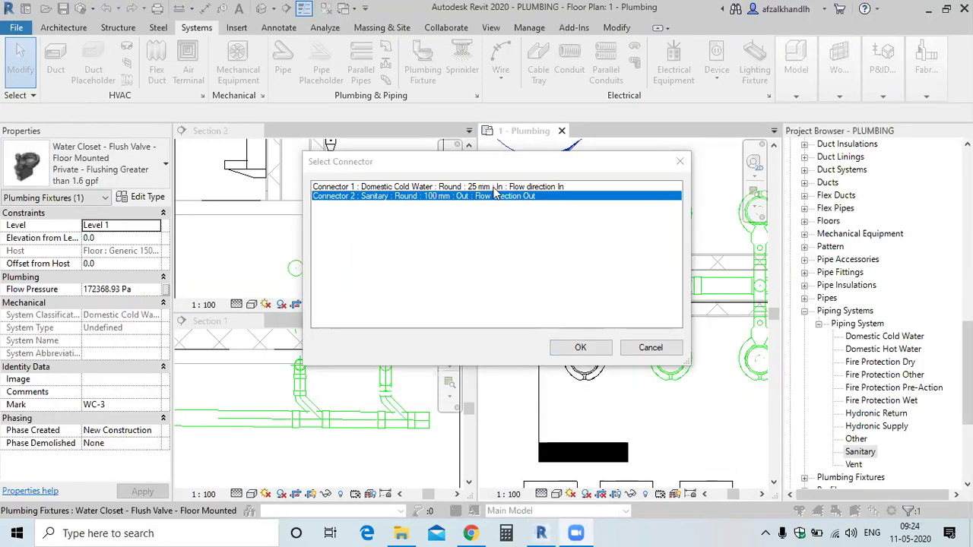
pyautogui.click(580, 347)
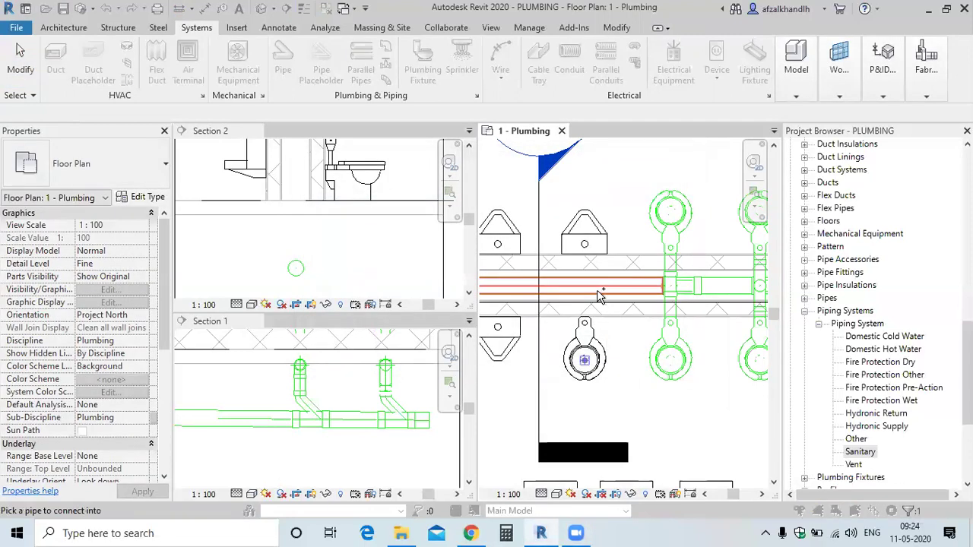
pyautogui.click(598, 295)
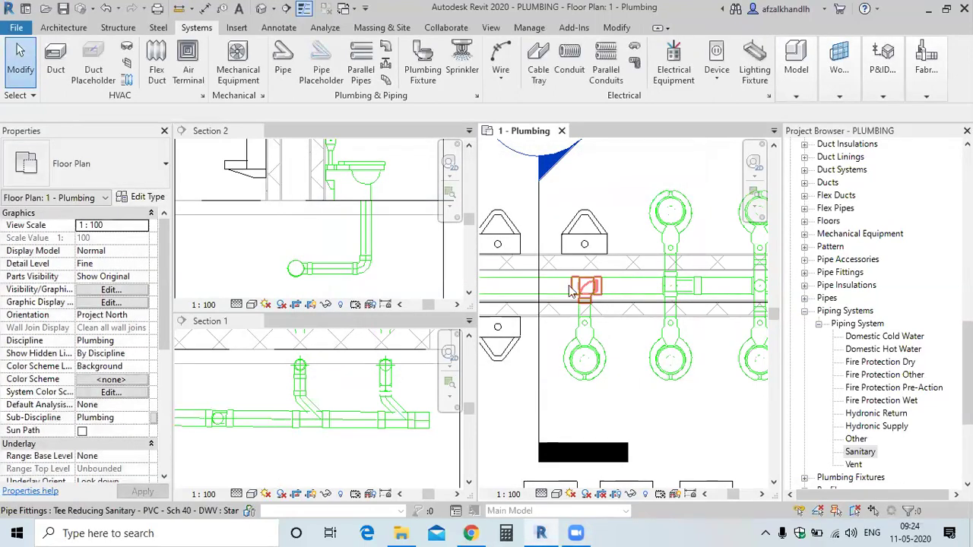
pyautogui.click(570, 291)
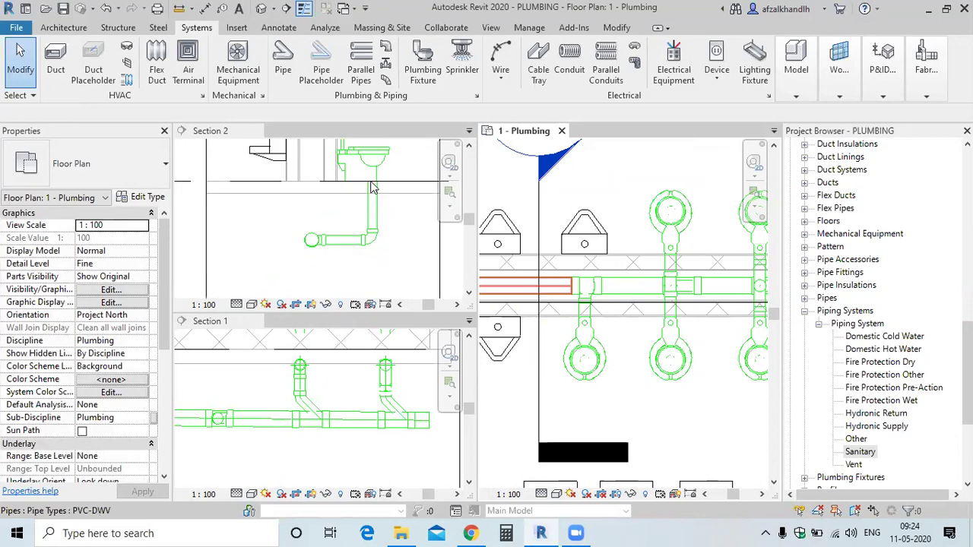
pyautogui.scroll(-2, 372, 202)
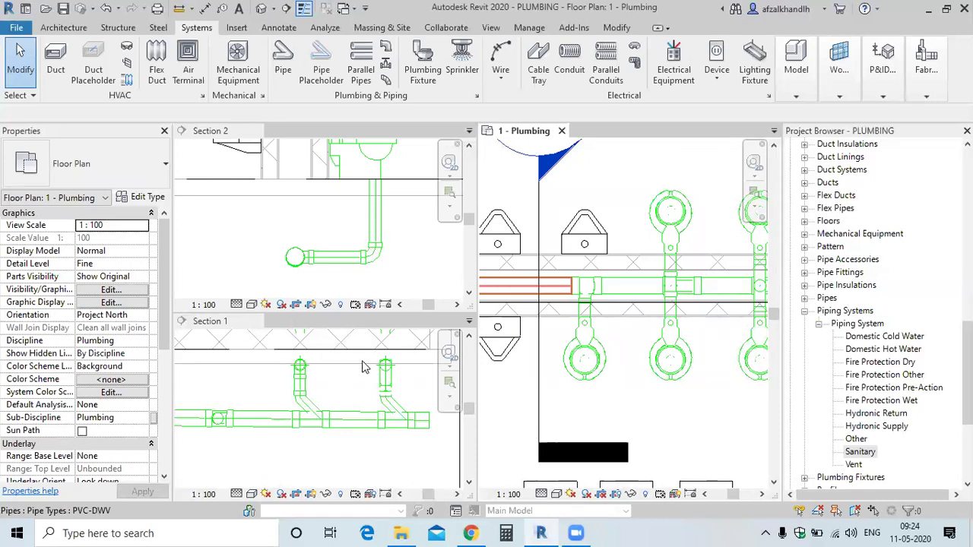
# Step: Undo the water closet's Connect Into link to the main drain
pyautogui.scroll(2, 678, 299)
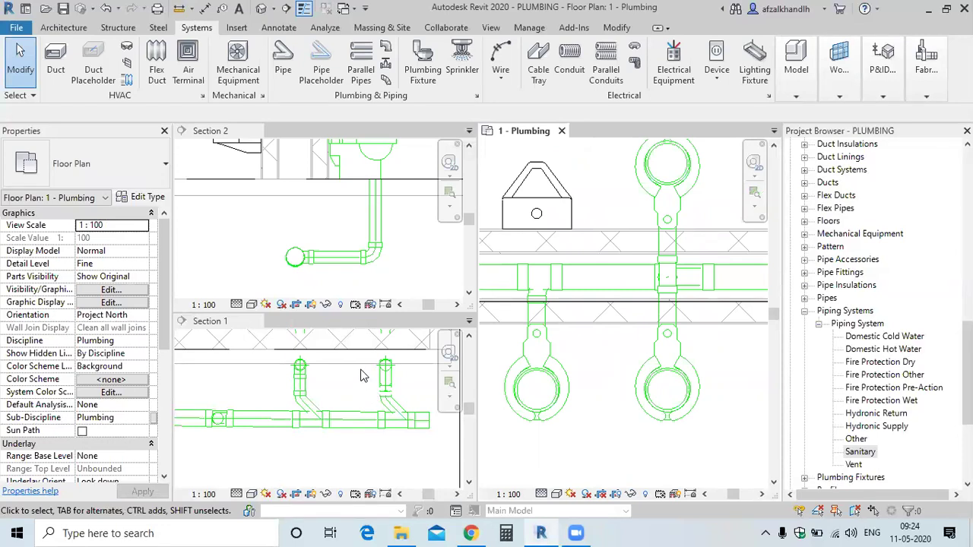
pyautogui.scroll(-1, 571, 308)
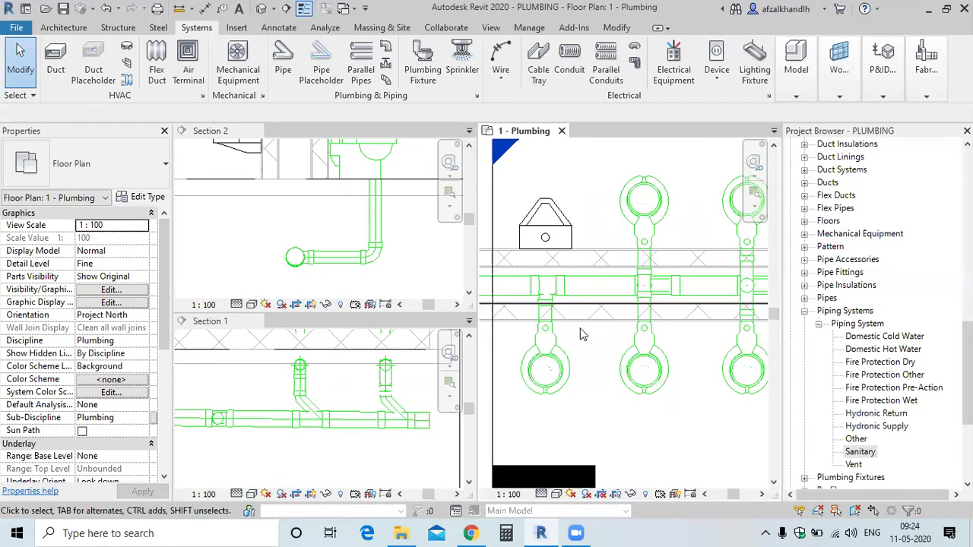
pyautogui.click(106, 9)
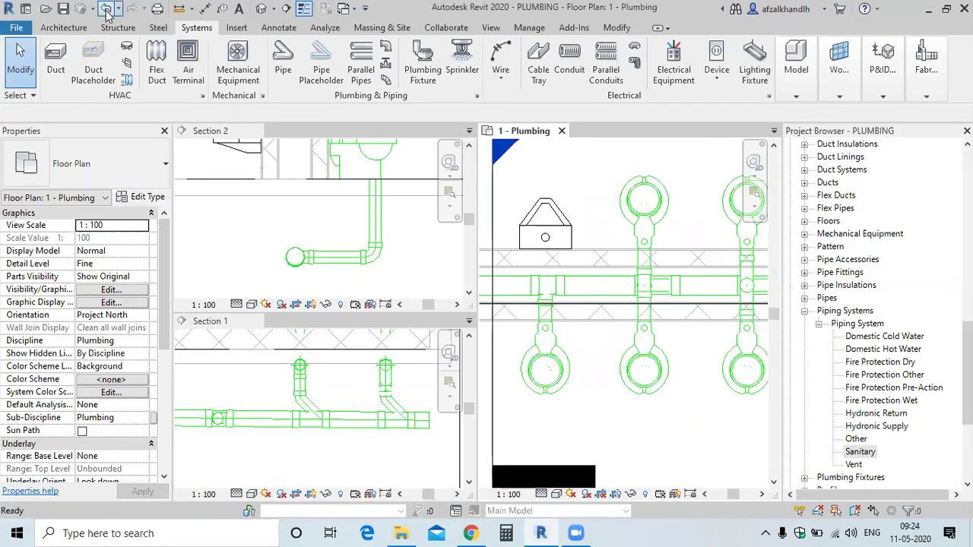
# Step: From the water closet in Section 2, draw a horizontal pipe bending down to -545 middle elevation
pyautogui.click(344, 237)
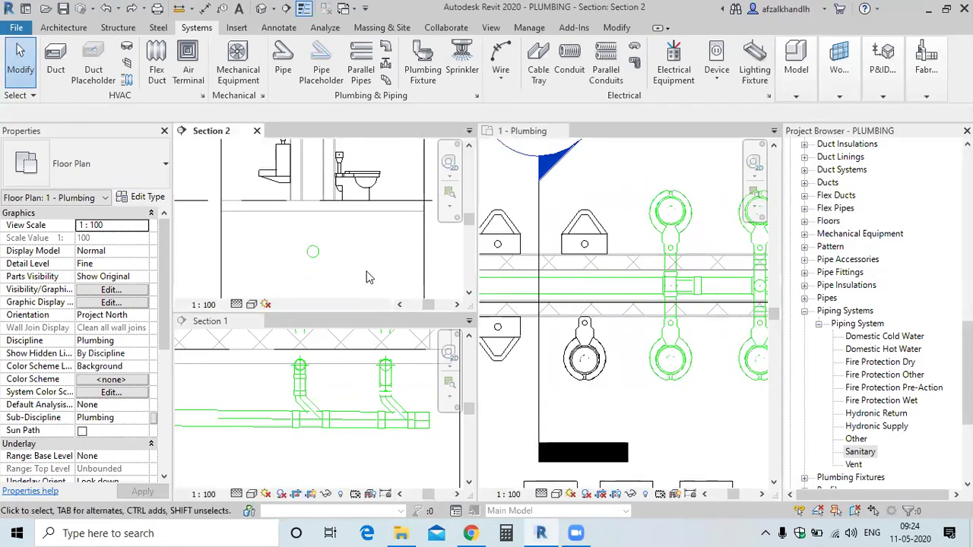
pyautogui.click(380, 175)
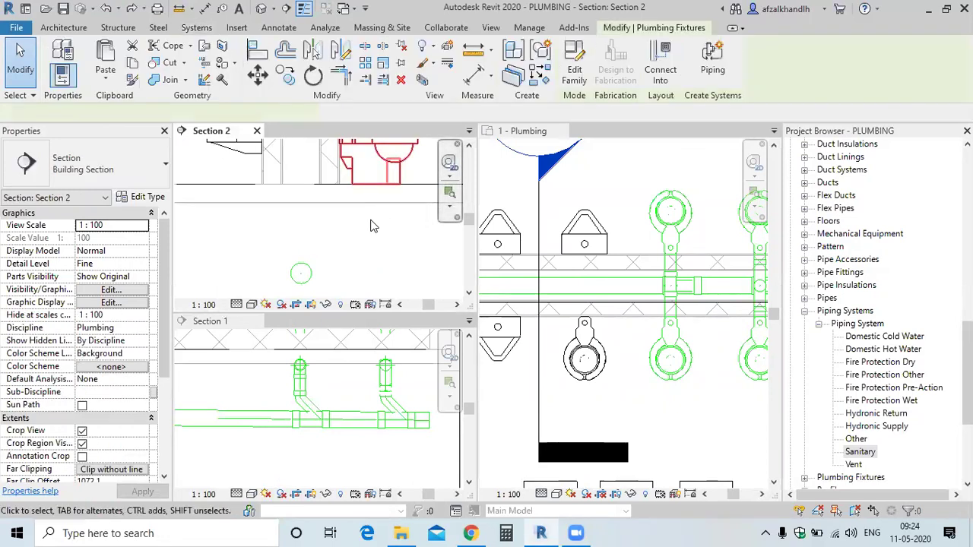
pyautogui.click(391, 243)
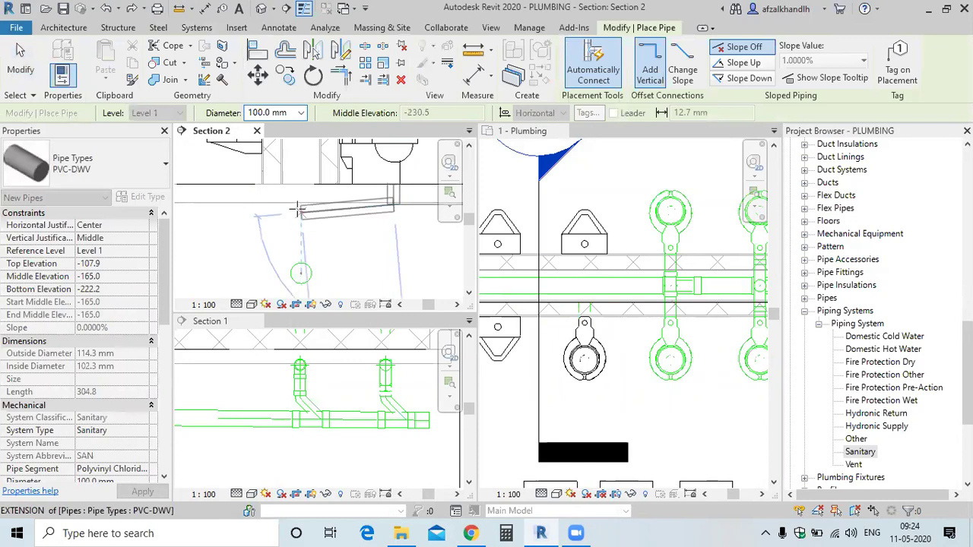
pyautogui.click(298, 212)
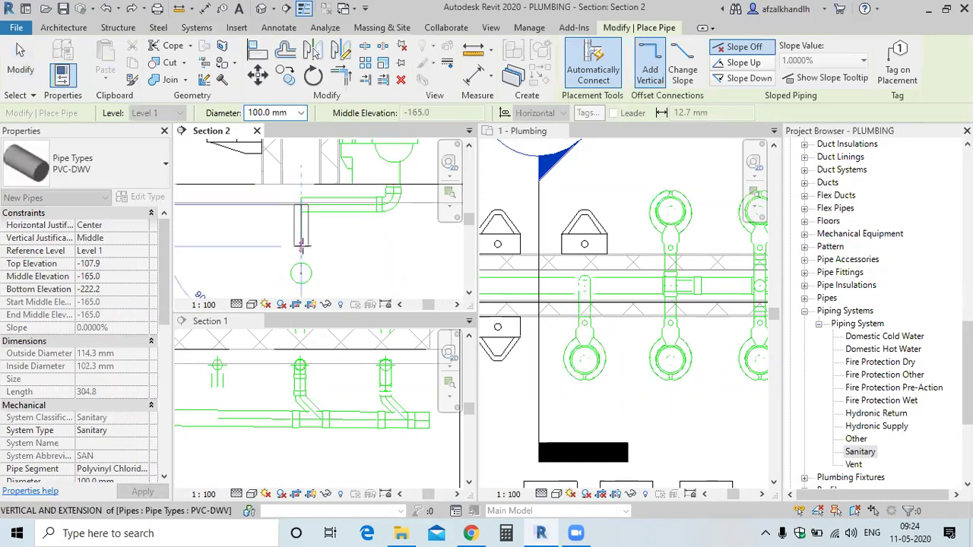
pyautogui.click(300, 251)
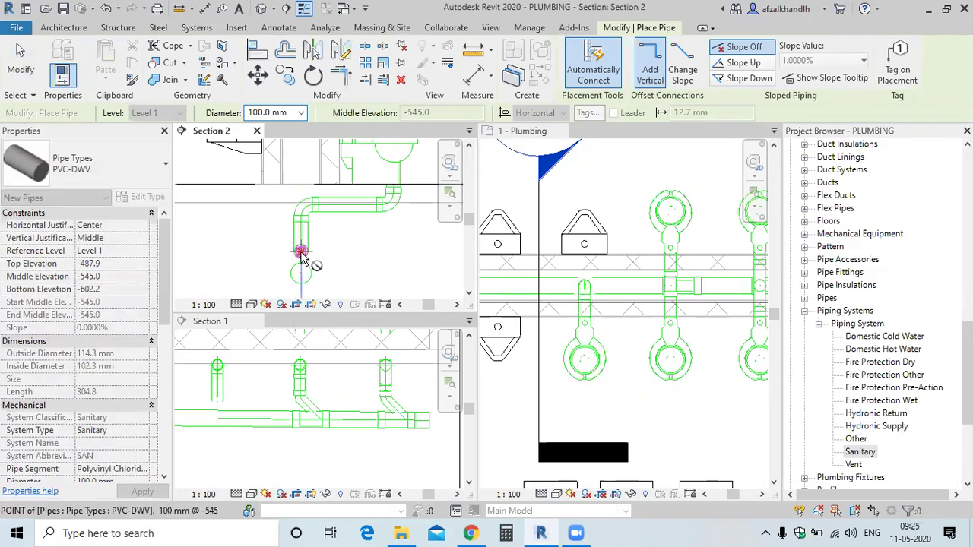
pyautogui.press('Escape')
pyautogui.press('Escape')
# Step: Inspect the new bend fitting, then select the wall-hung urinal
pyautogui.moveTo(318, 231); pyautogui.dragTo(328, 223, button='middle')
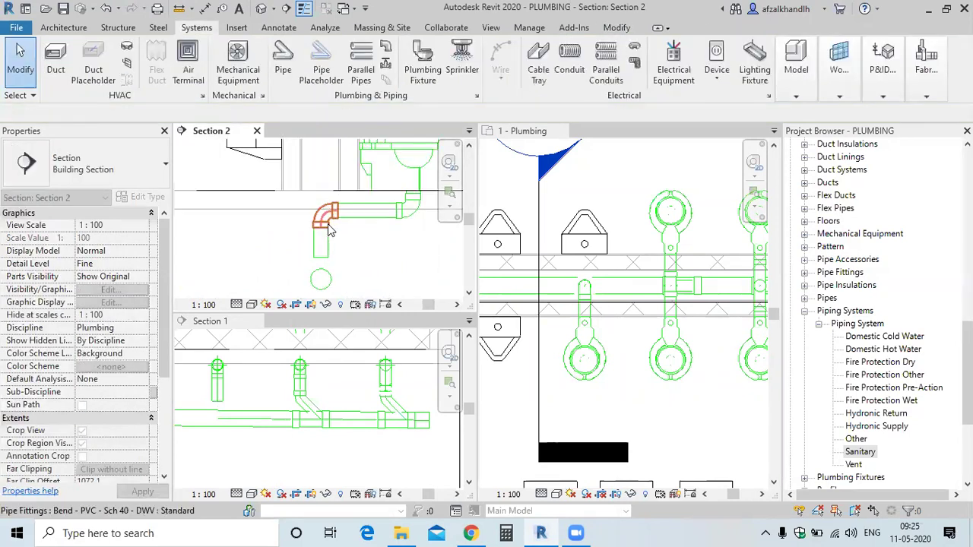
pyautogui.click(295, 227)
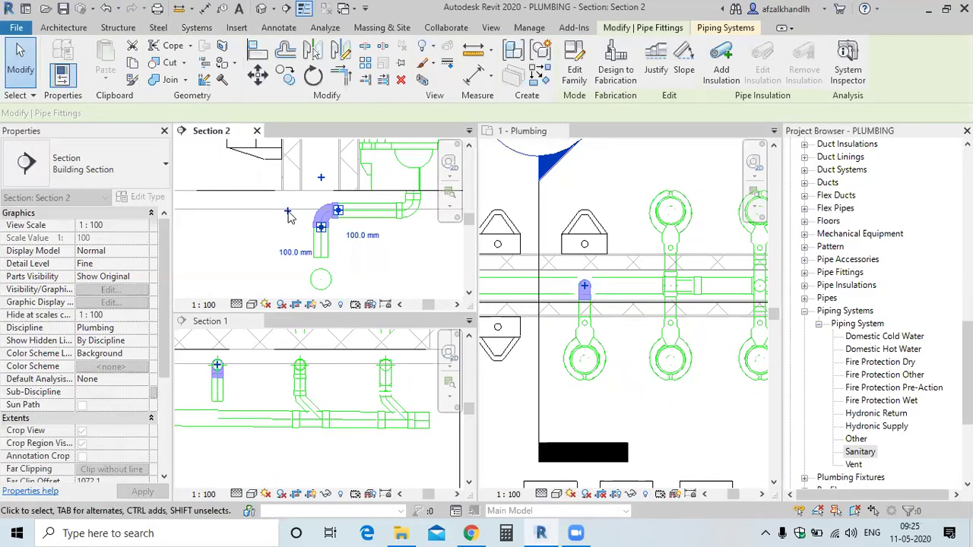
pyautogui.press('Escape')
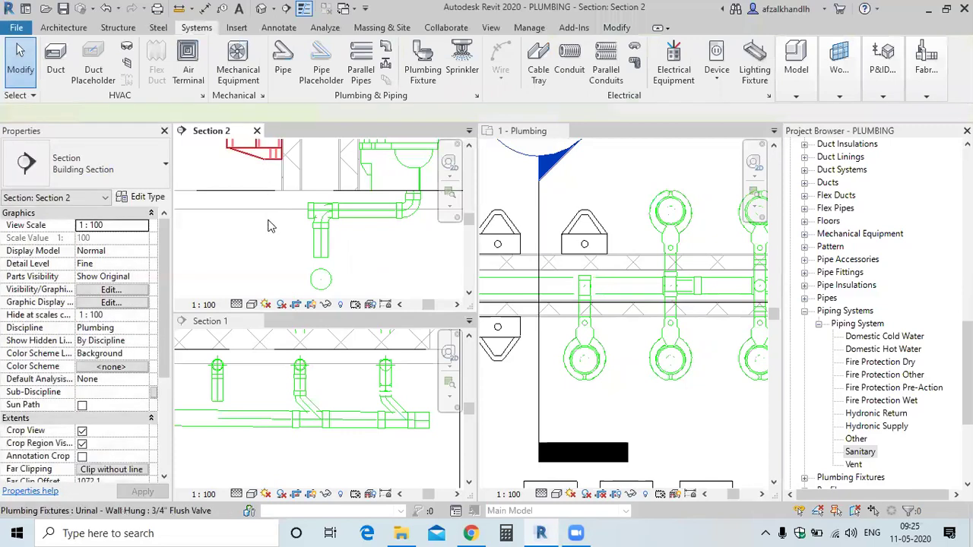
pyautogui.click(272, 220)
# Step: Draw a pipe from the wall-hung urinal's outlet to the drain line
pyautogui.click(272, 220)
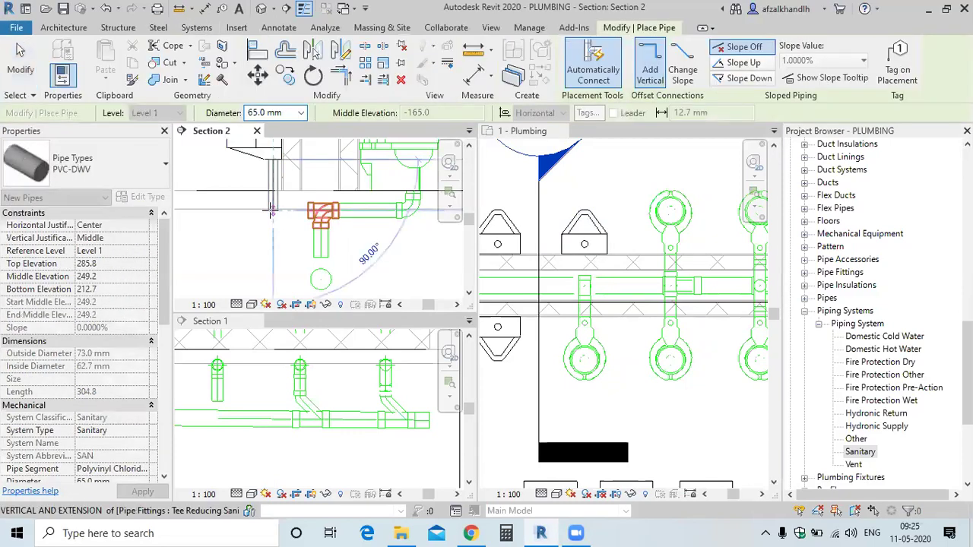
pyautogui.scroll(2, 272, 212)
pyautogui.click(271, 209)
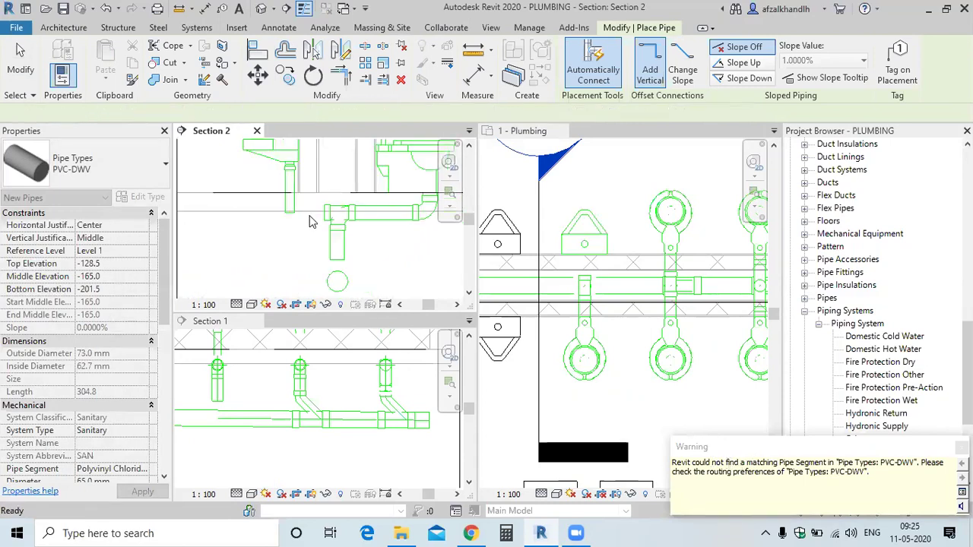
pyautogui.press('Escape')
pyautogui.press('Escape')
pyautogui.moveTo(292, 182); pyautogui.dragTo(293, 222, button='middle')
pyautogui.scroll(2, 293, 212)
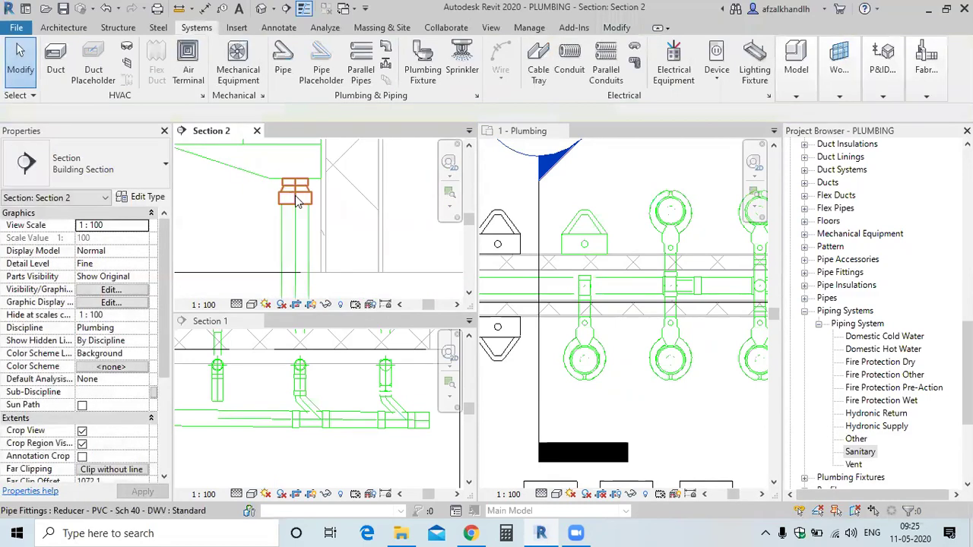
pyautogui.scroll(-2, 298, 198)
pyautogui.scroll(1, 304, 199)
pyautogui.scroll(1, 307, 199)
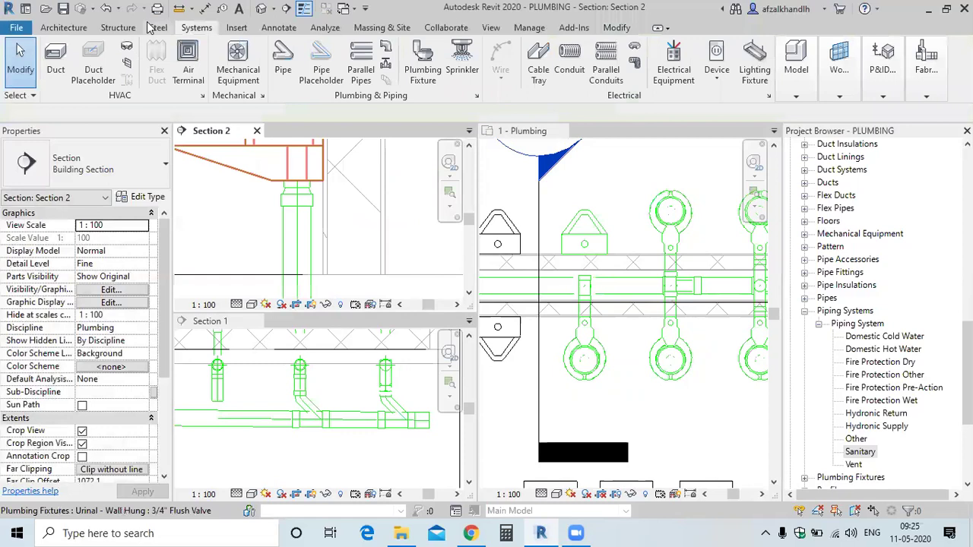
# Step: Undo the urinal pipe and select the urinal to check its 50.8 mm sanitary connector
pyautogui.click(108, 9)
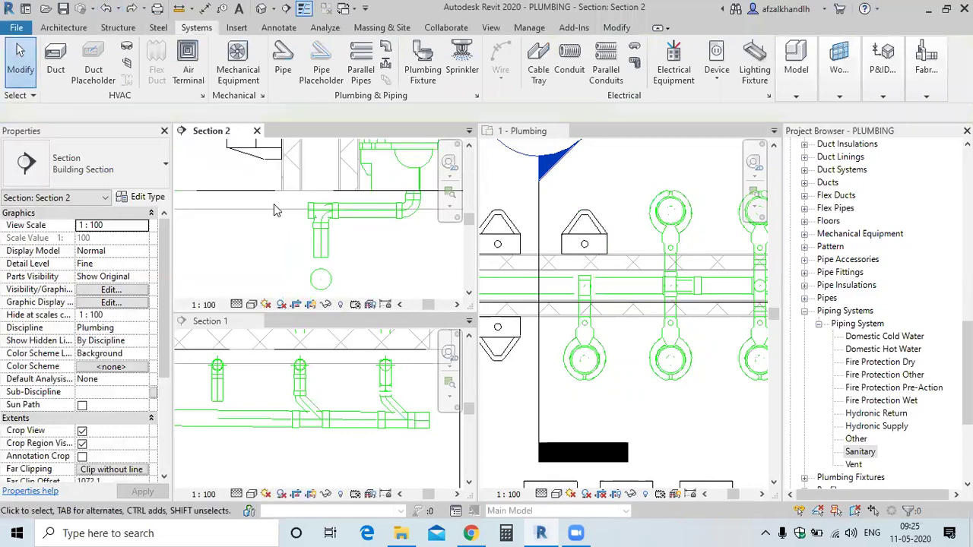
pyautogui.scroll(2, 281, 220)
pyautogui.scroll(2, 275, 211)
pyautogui.scroll(1, 275, 211)
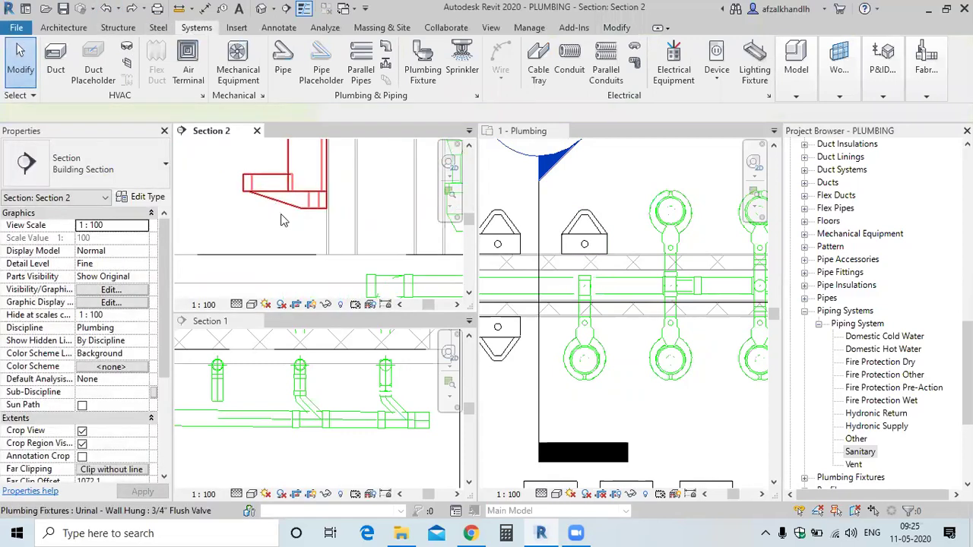
pyautogui.click(282, 221)
pyautogui.scroll(1, 336, 245)
pyautogui.scroll(2, 312, 259)
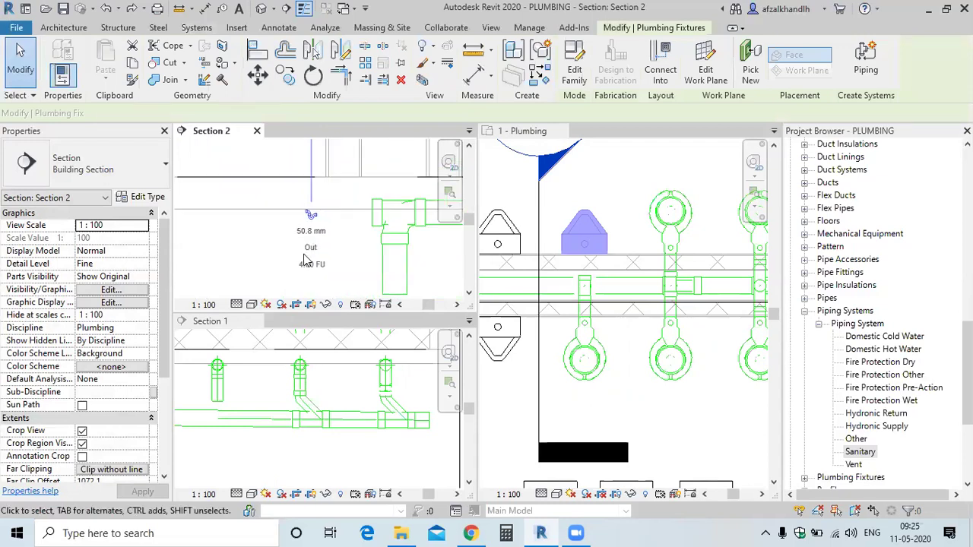
pyautogui.scroll(1, 304, 260)
pyautogui.scroll(1, 306, 264)
pyautogui.scroll(1, 307, 268)
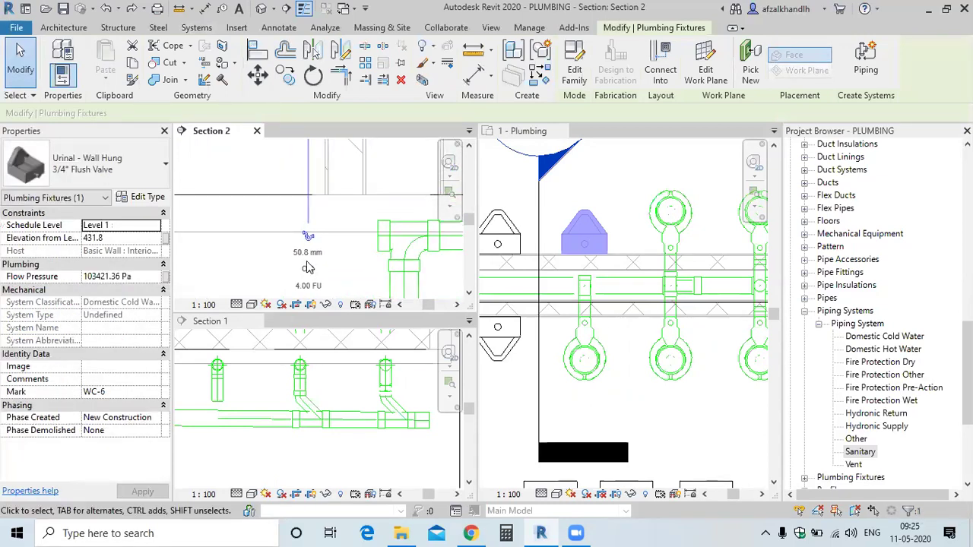
pyautogui.scroll(-1, 306, 271)
pyautogui.scroll(-1, 306, 271)
pyautogui.press('Escape')
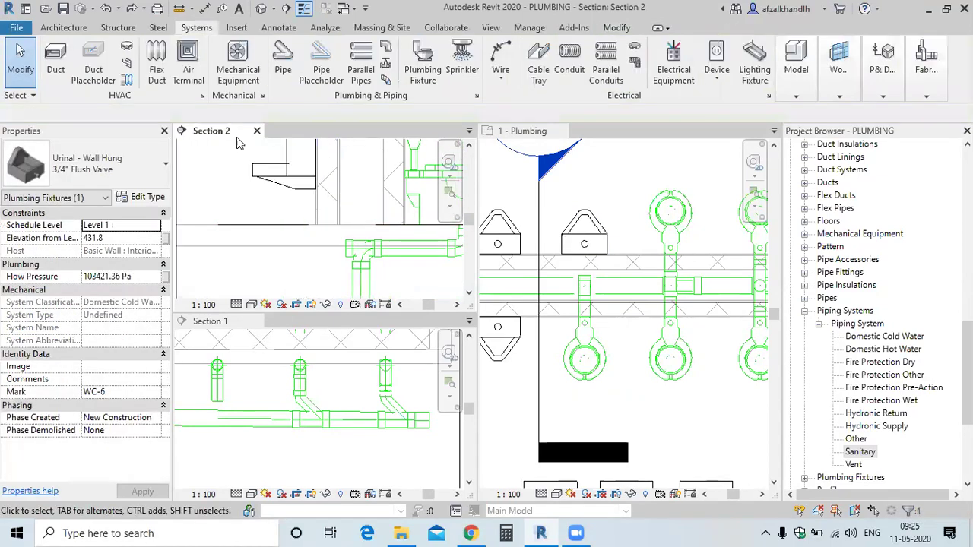
# Step: Start the Pipe tool, review the Diameter list, and cancel without drawing
pyautogui.click(284, 59)
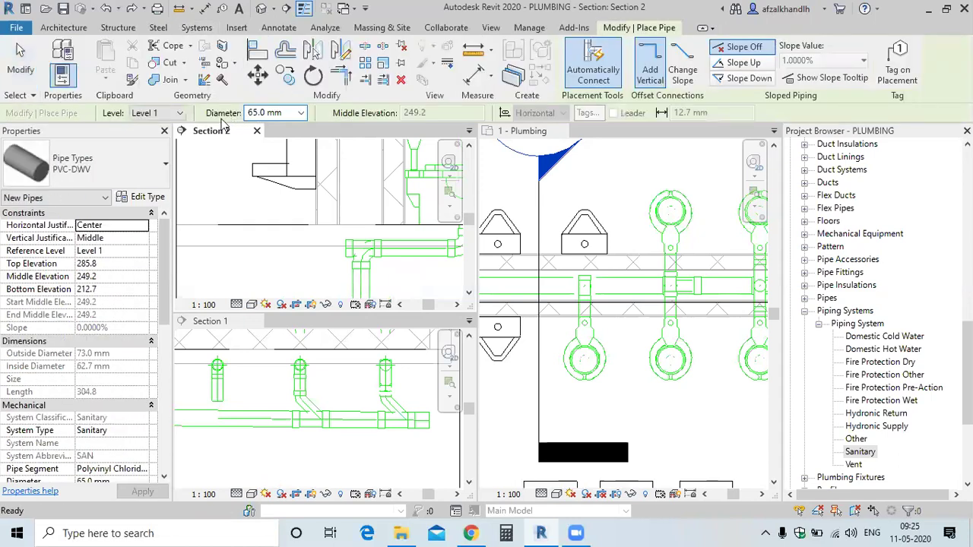
pyautogui.click(300, 113)
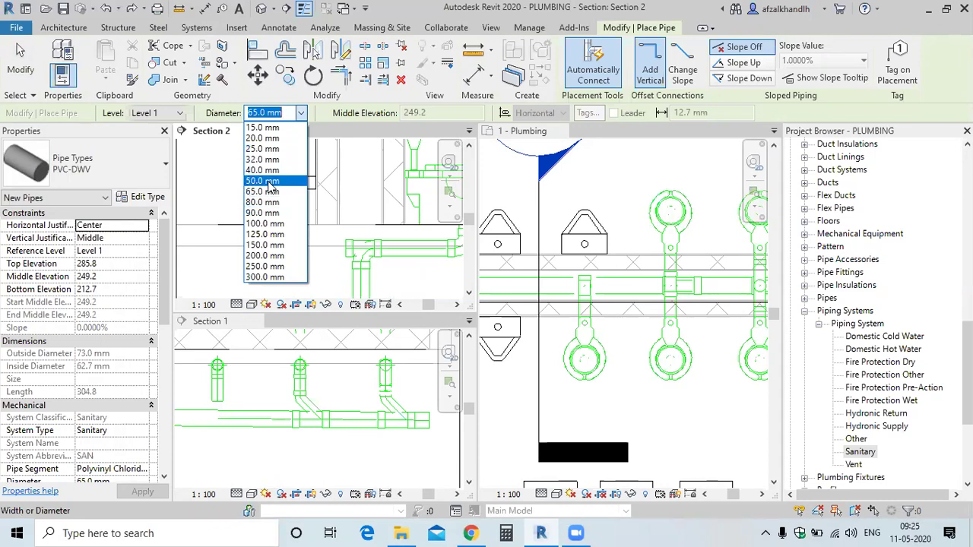
pyautogui.click(271, 192)
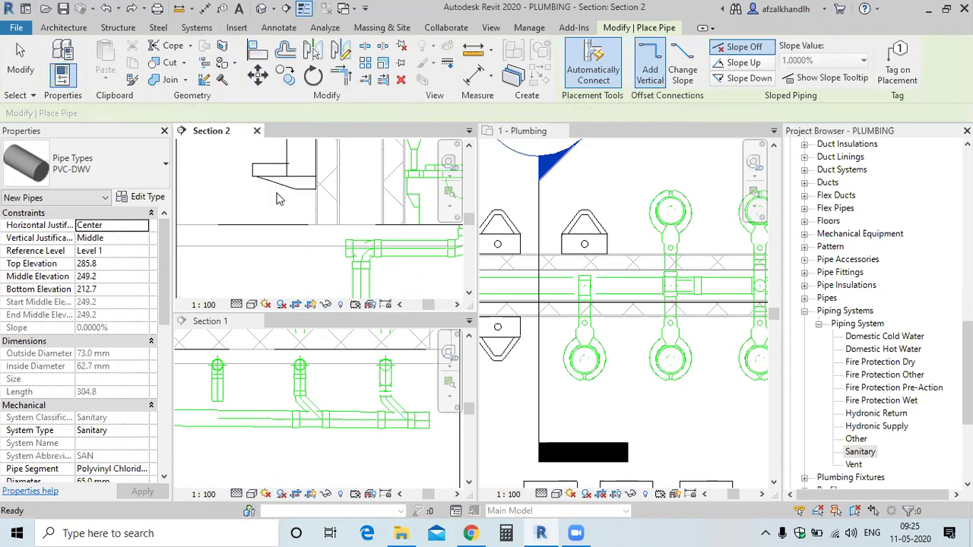
pyautogui.press('Escape')
pyautogui.press('Escape')
# Step: Change the wall-hung urinal type's Sanitary Diameter to 50 mm in its type properties
pyautogui.click(300, 195)
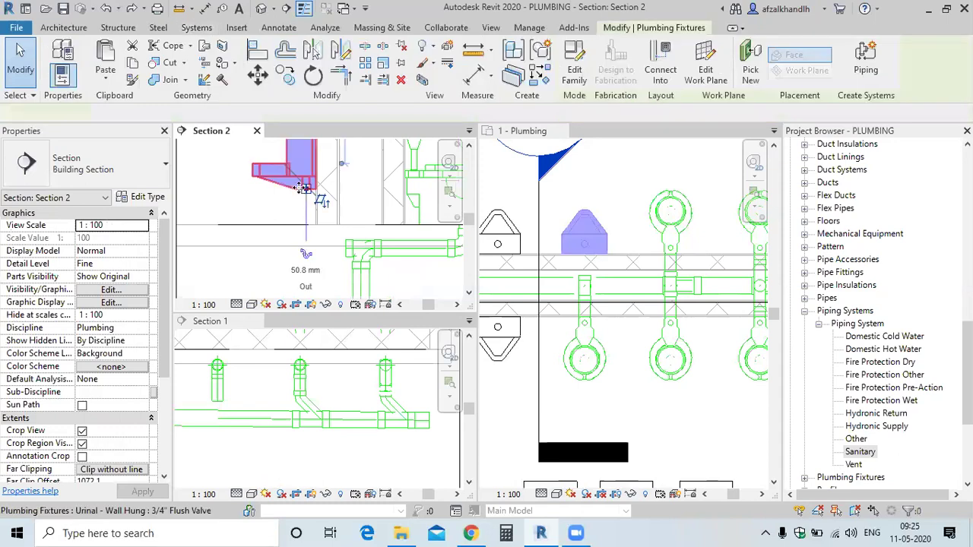
pyautogui.click(145, 199)
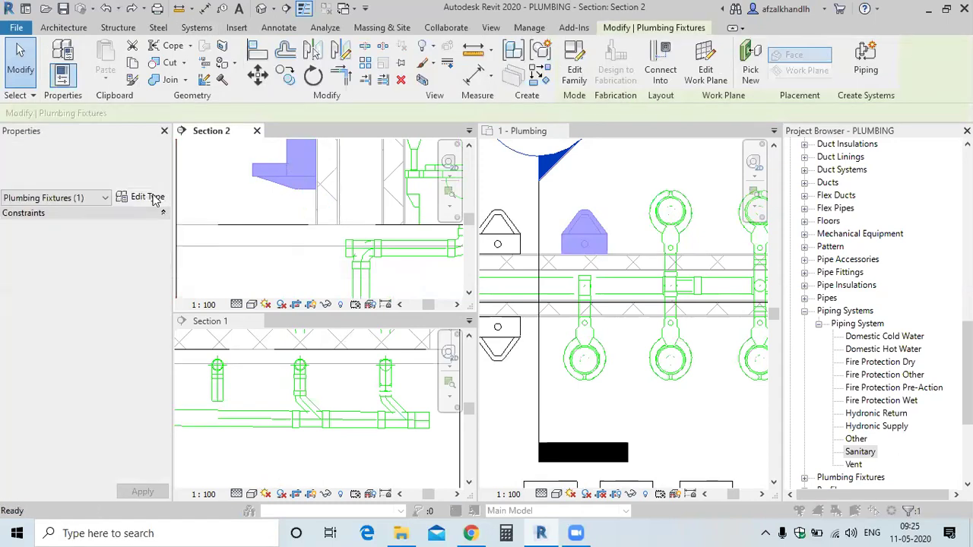
pyautogui.click(580, 324)
pyautogui.moveTo(589, 323); pyautogui.dragTo(532, 331)
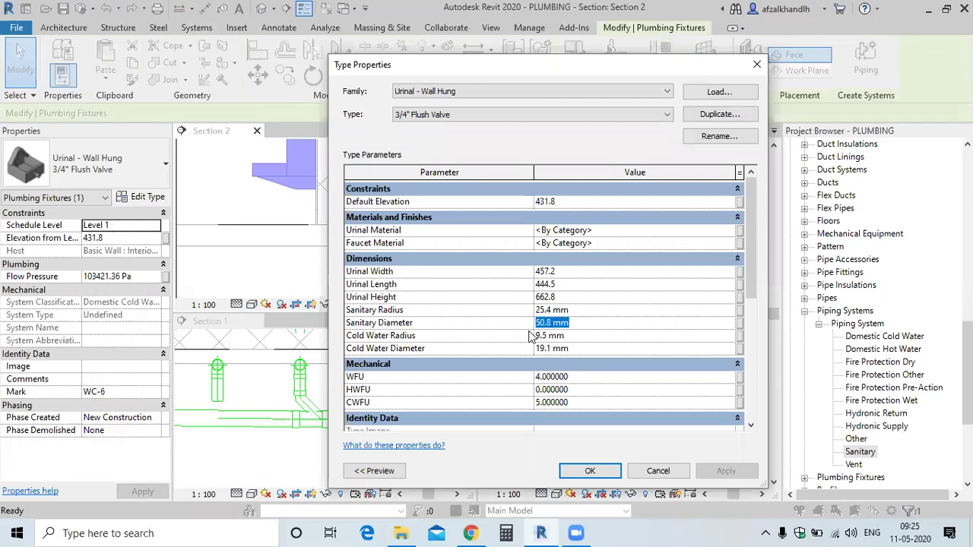
pyautogui.write('50')
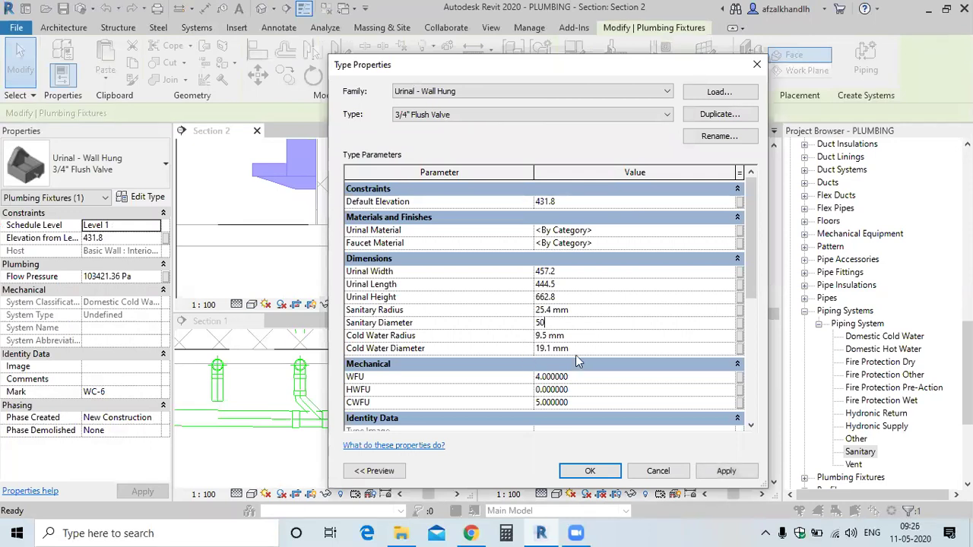
pyautogui.click(744, 473)
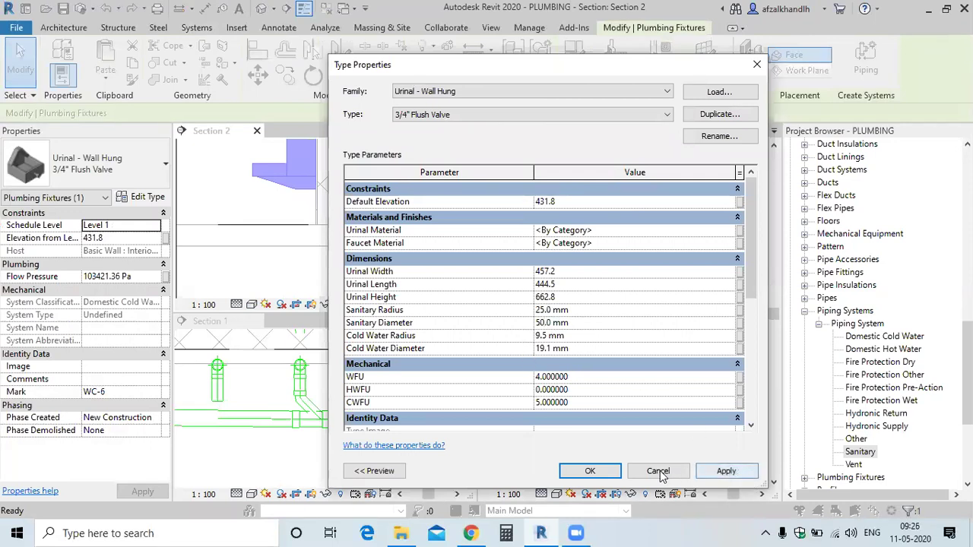
pyautogui.click(590, 471)
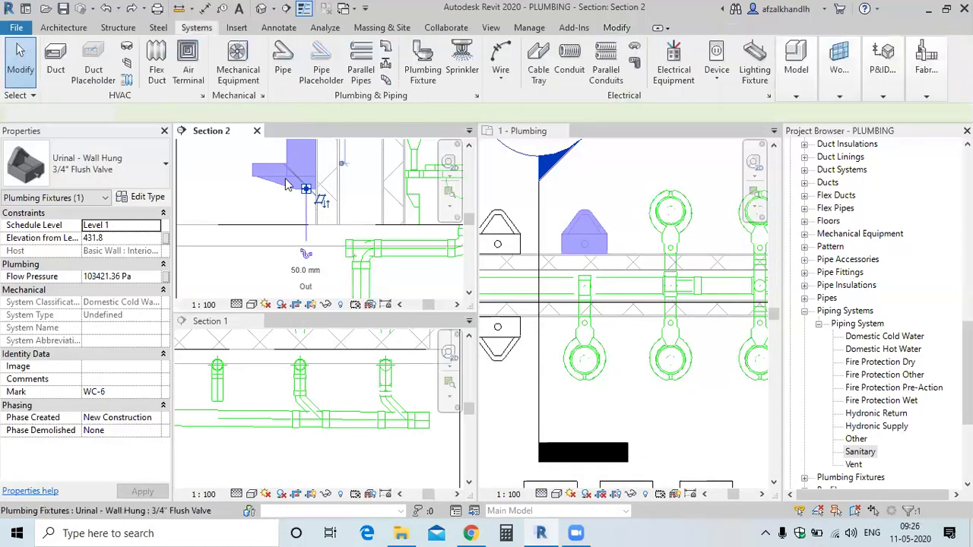
pyautogui.press('Escape')
pyautogui.moveTo(304, 254); pyautogui.dragTo(280, 178, button='middle')
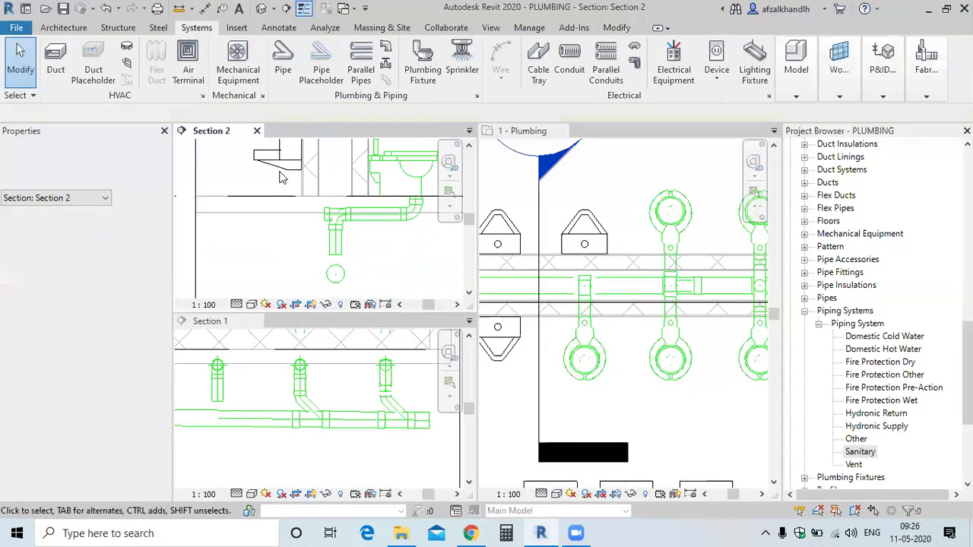
pyautogui.scroll(2, 280, 177)
# Step: Draw a trial pipe from the urinal's outlet to the tee, then undo it
pyautogui.click(295, 173)
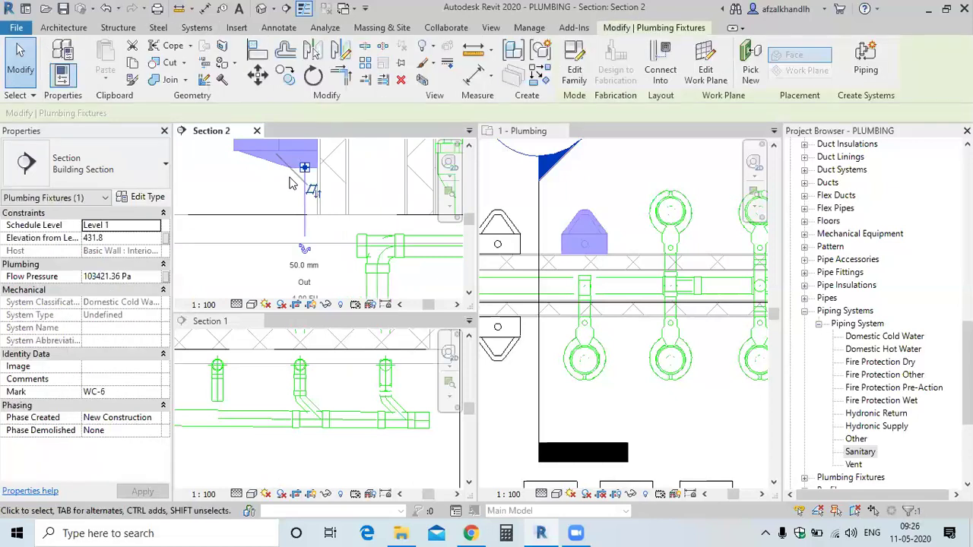
pyautogui.scroll(-1, 304, 167)
pyautogui.click(298, 233)
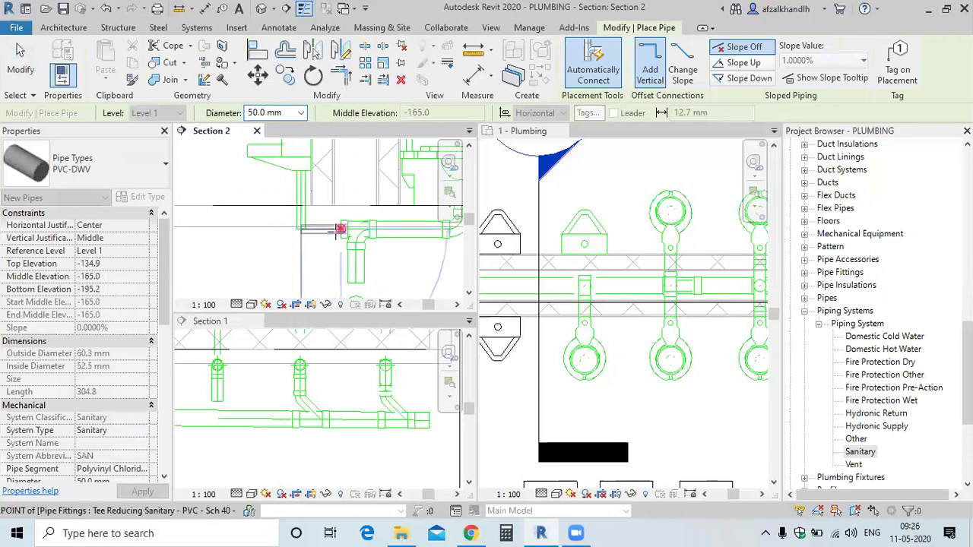
pyautogui.scroll(1, 342, 228)
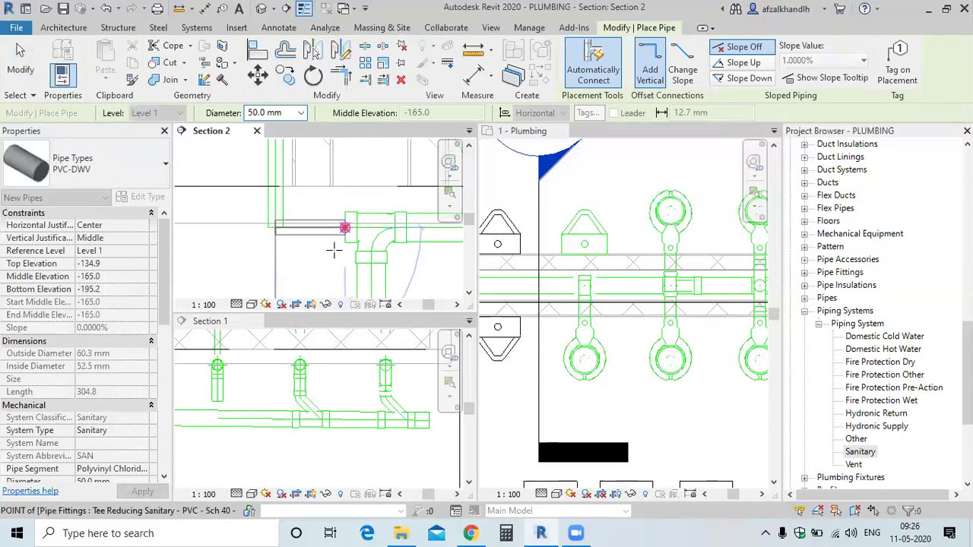
pyautogui.click(334, 251)
pyautogui.press('Escape')
pyautogui.press('Escape')
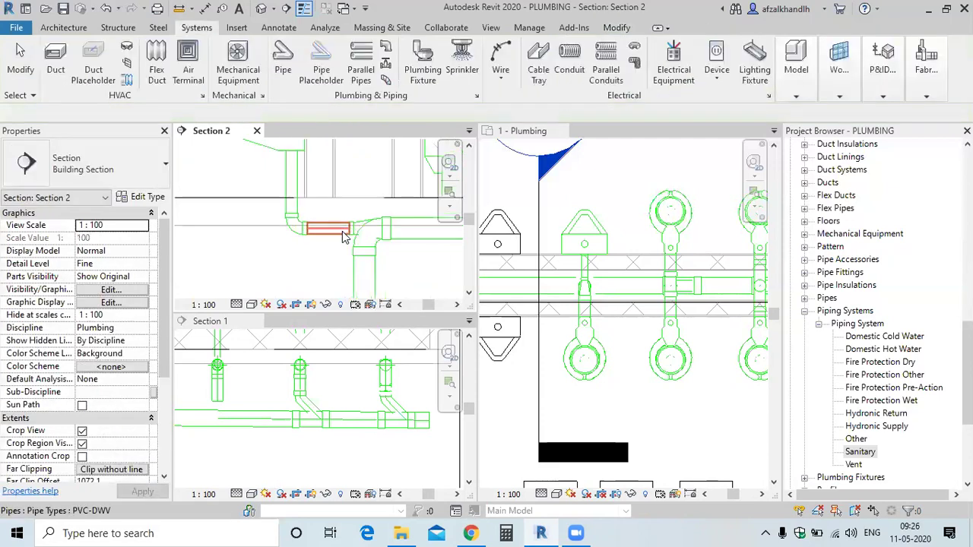
pyautogui.scroll(2, 340, 232)
pyautogui.scroll(1, 336, 229)
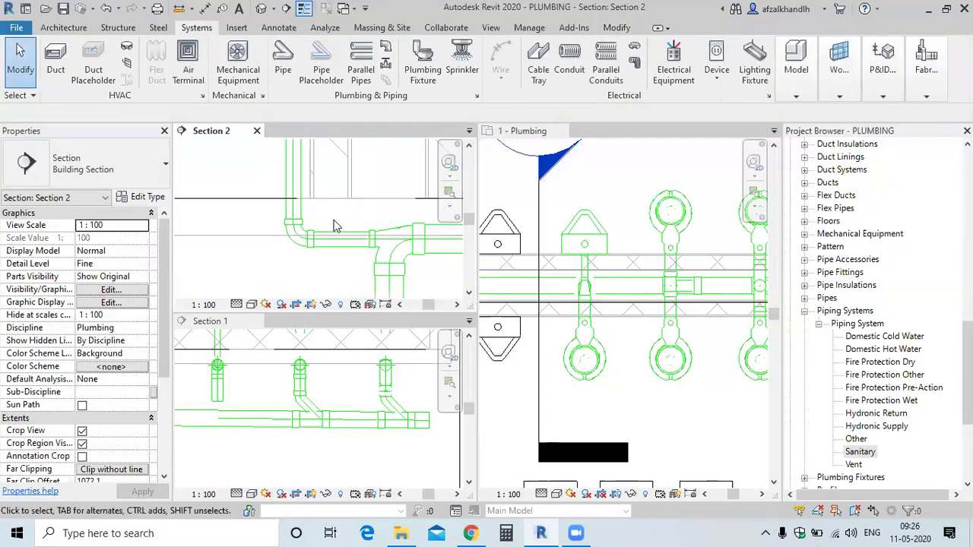
pyautogui.hotkey('ctrl', 'z')
pyautogui.click(111, 9)
pyautogui.click(107, 9)
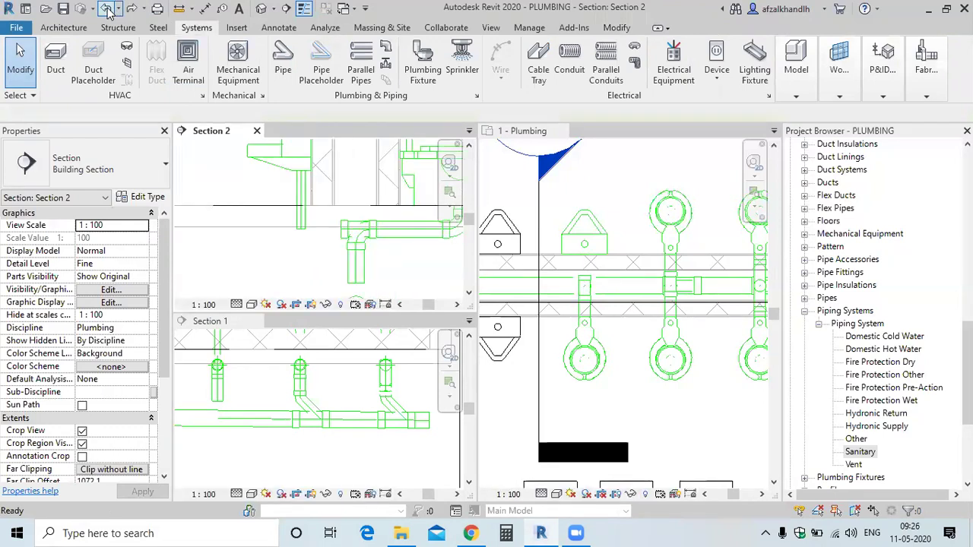
# Step: Run a pipe from the tee's open end horizontally beneath the urinal, then up to its outlet
pyautogui.scroll(1, 348, 233)
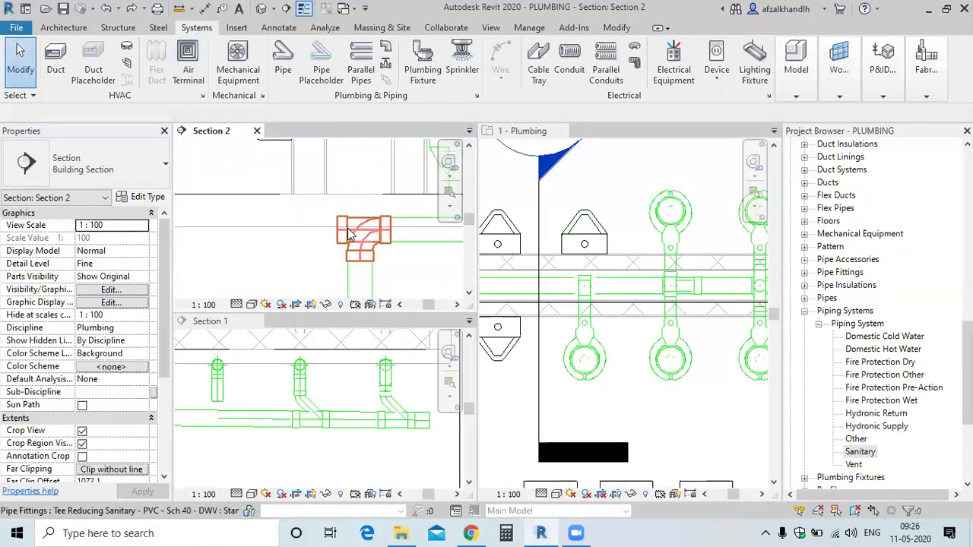
pyautogui.click(335, 236)
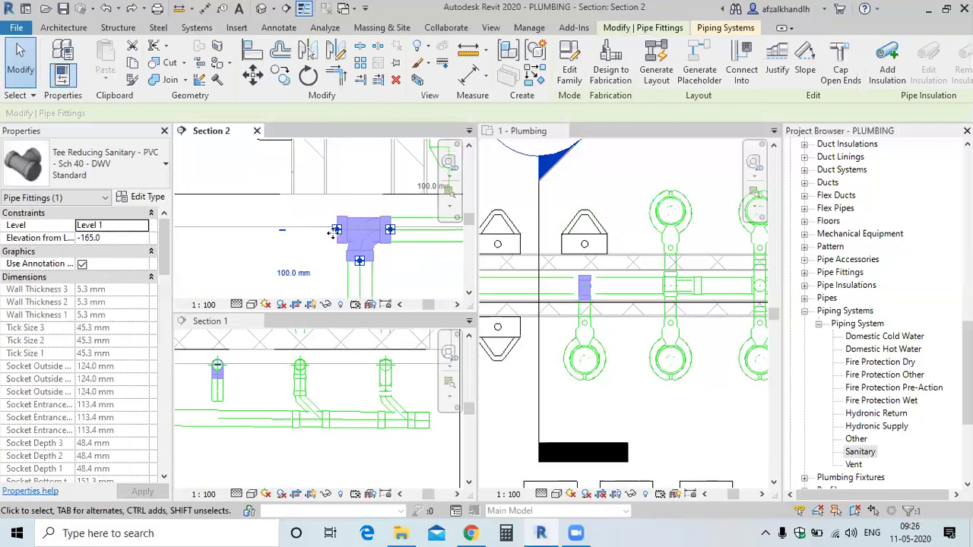
pyautogui.click(335, 233)
pyautogui.rightClick(349, 228)
pyautogui.press('Escape')
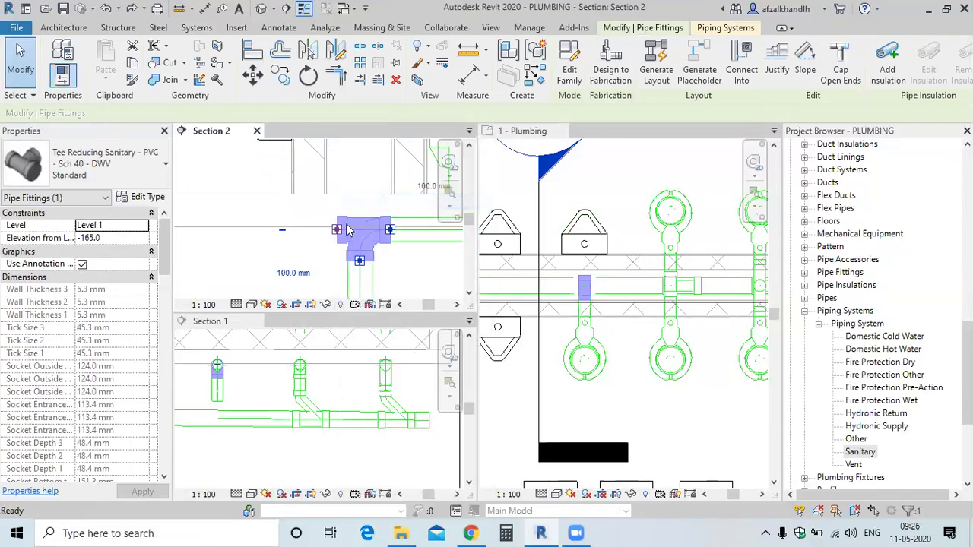
pyautogui.click(337, 229)
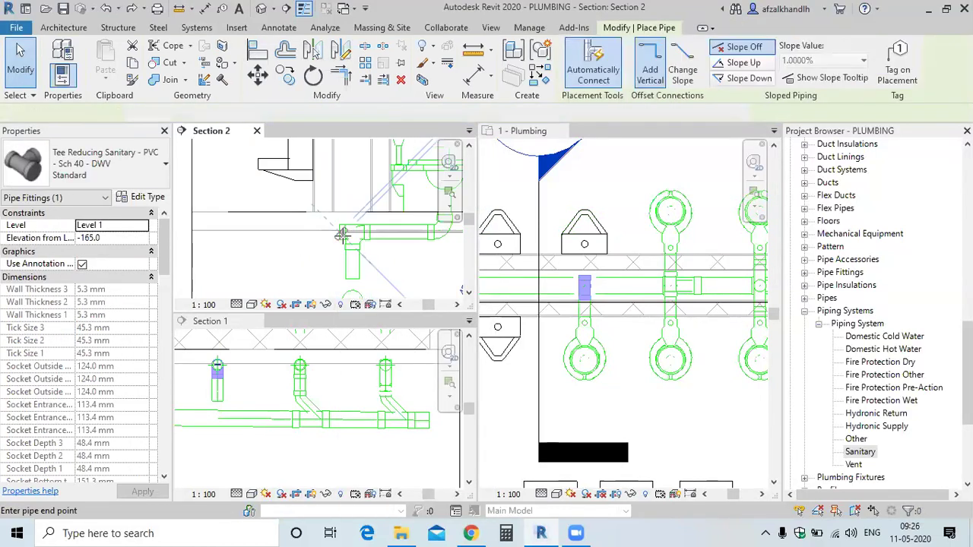
pyautogui.click(301, 232)
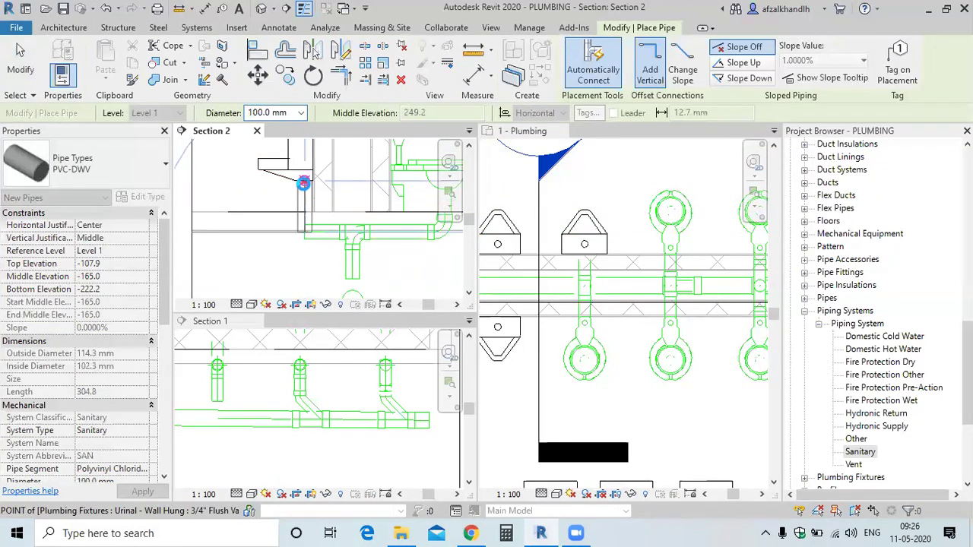
pyautogui.click(303, 183)
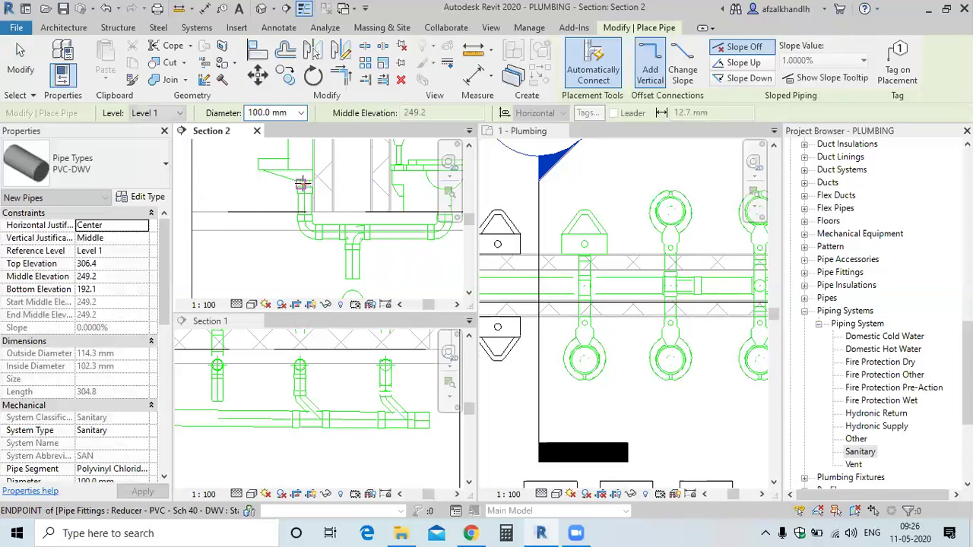
pyautogui.press('Escape')
pyautogui.press('Escape')
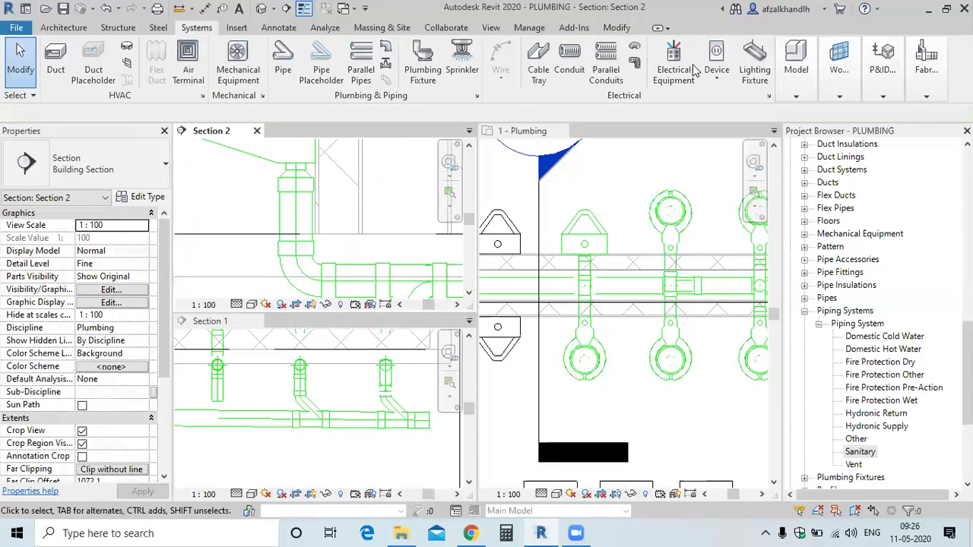
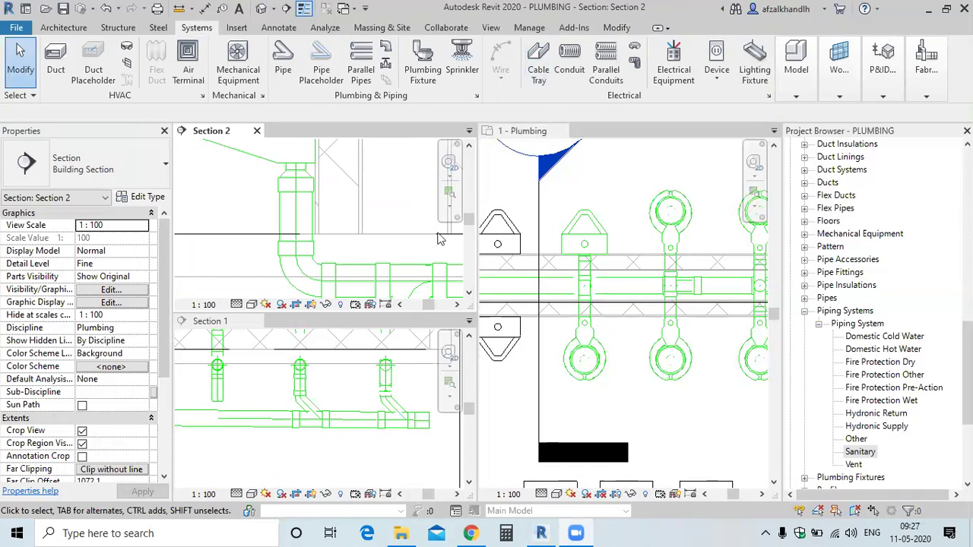
# Step: In Section 1, drag the urinal's short vertical PVC-DWV pipe end down onto the main drain
pyautogui.scroll(-2, 326, 240)
pyautogui.scroll(-1, 319, 228)
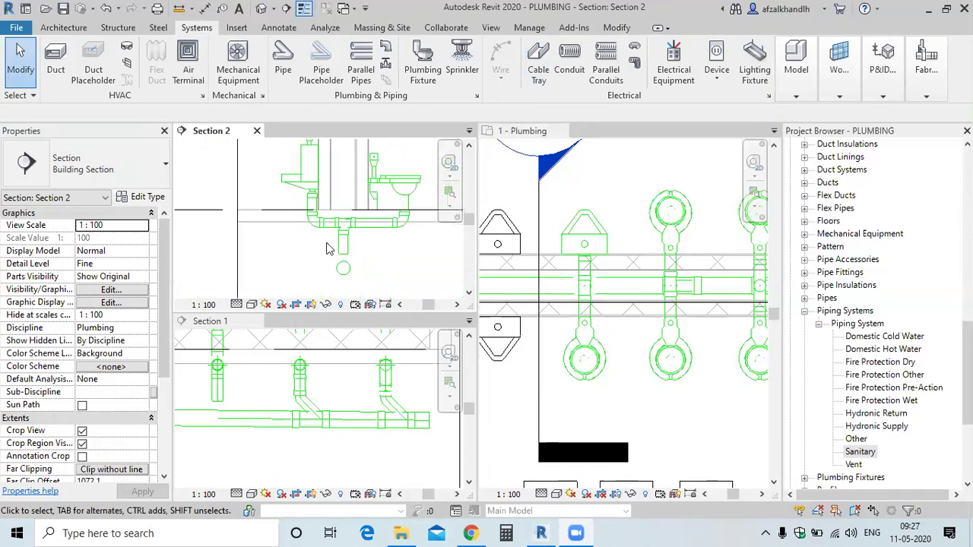
pyautogui.scroll(-1, 319, 197)
pyautogui.scroll(1, 321, 196)
pyautogui.scroll(1, 331, 196)
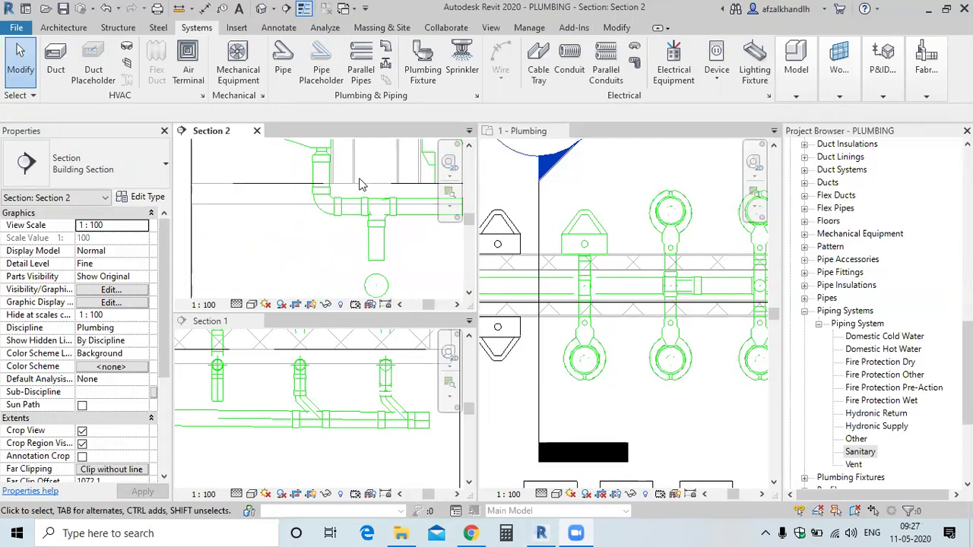
pyautogui.scroll(-1, 348, 194)
pyautogui.scroll(-1, 288, 235)
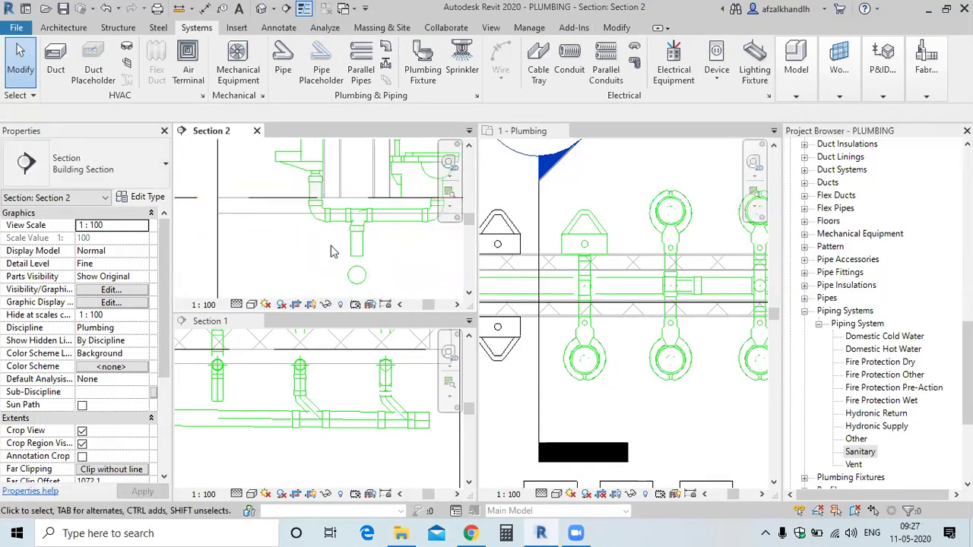
pyautogui.scroll(-1, 238, 387)
pyautogui.scroll(-1, 239, 388)
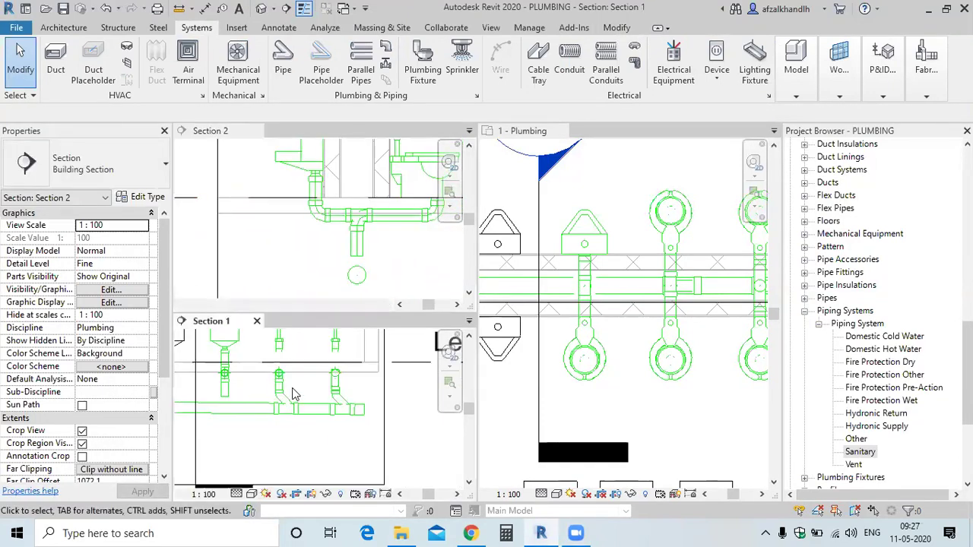
pyautogui.moveTo(279, 392); pyautogui.dragTo(318, 387, button='middle')
pyautogui.scroll(2, 300, 389)
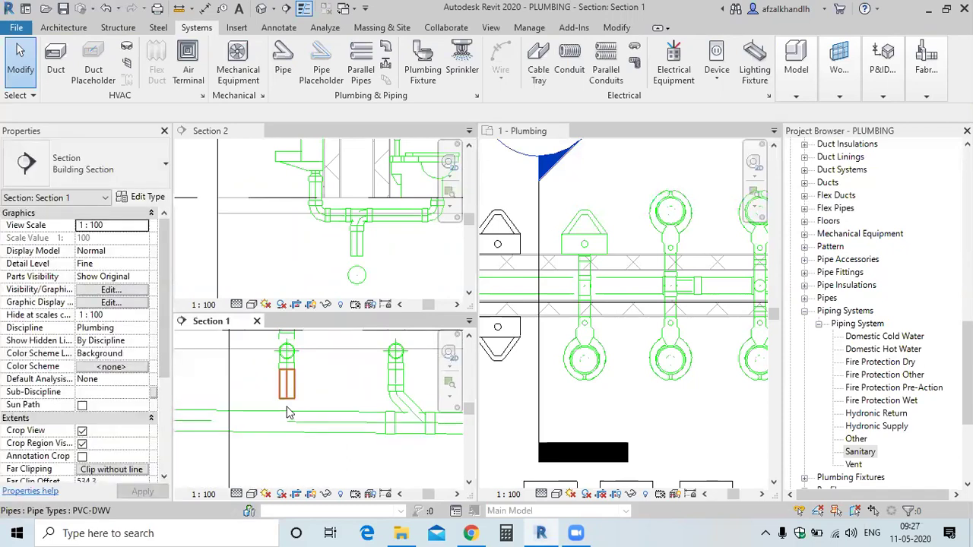
pyautogui.click(289, 409)
pyautogui.moveTo(288, 399); pyautogui.dragTo(286, 421)
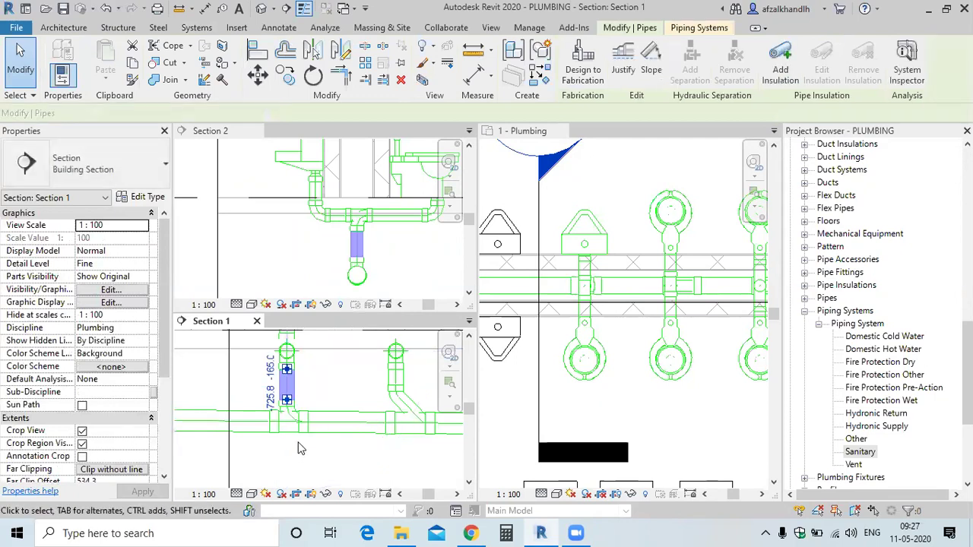
# Step: Replace the branch tee with Wye Combination with 8th Bend - PVC - Sch 40 - DWV : Standard
pyautogui.press('Escape')
pyautogui.click(302, 420)
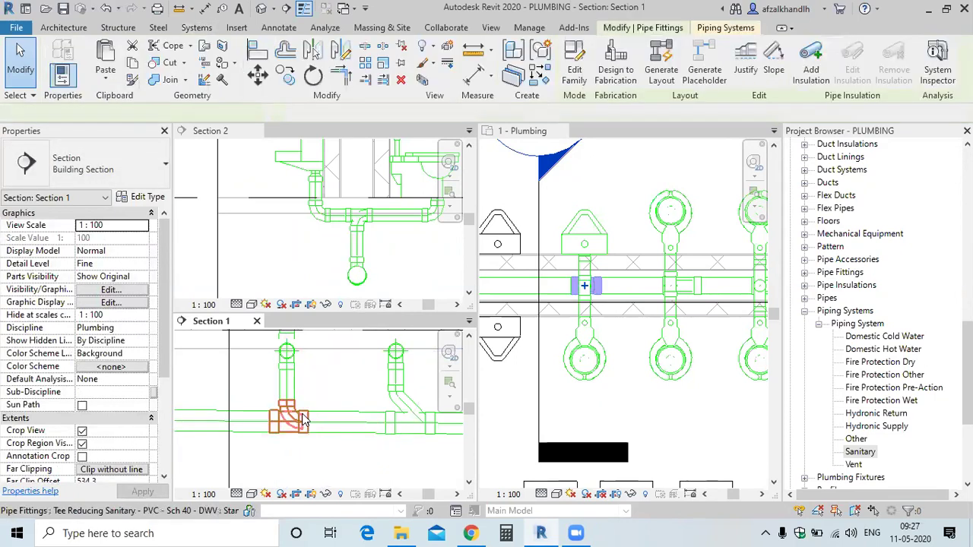
pyautogui.click(106, 164)
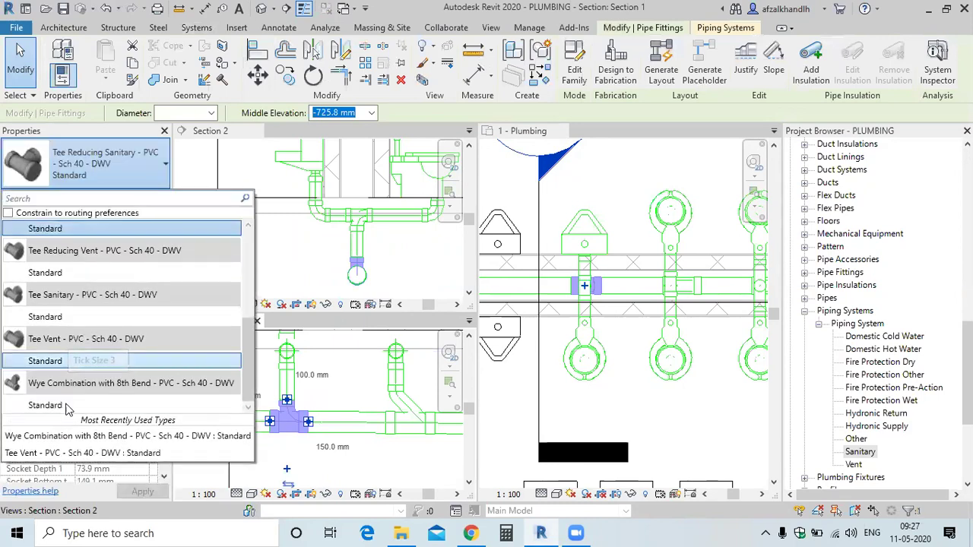
pyautogui.click(69, 407)
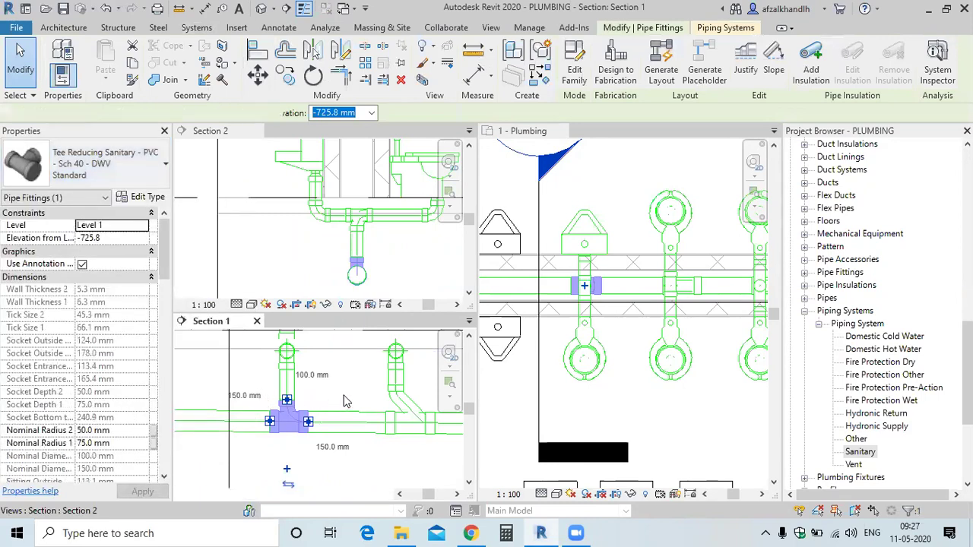
pyautogui.click(343, 381)
pyautogui.scroll(-4, 343, 381)
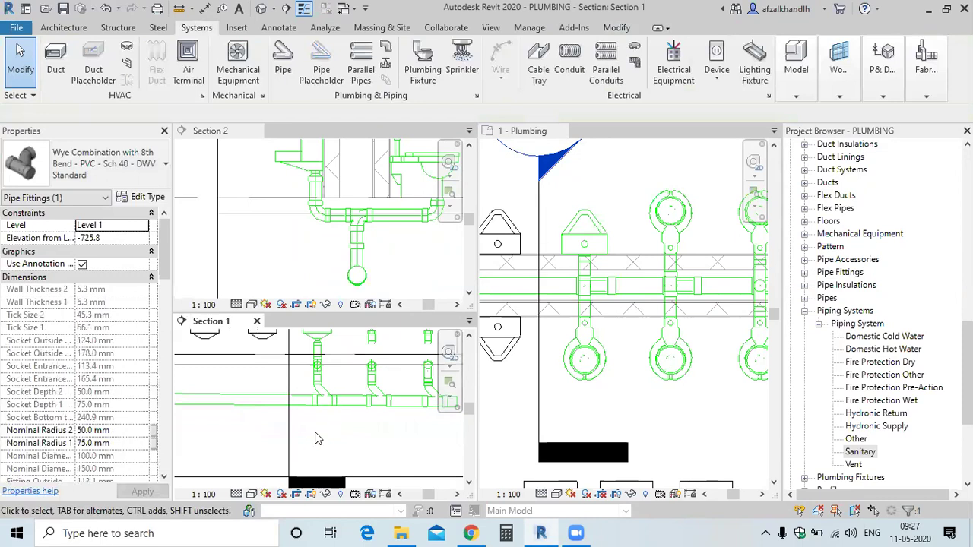
pyautogui.moveTo(330, 421); pyautogui.dragTo(385, 420, button='middle')
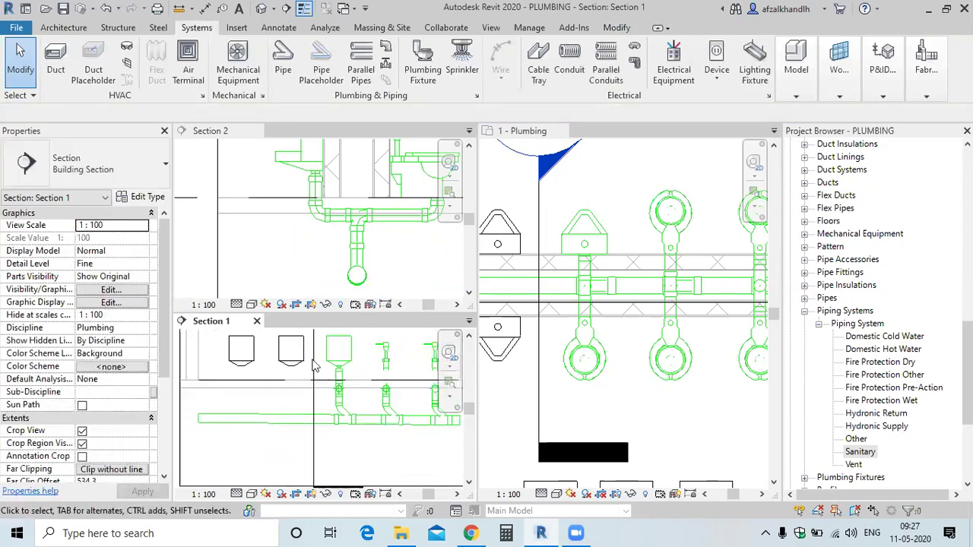
# Step: In the Plumbing plan, move the Section 2 line onto the next urinal
pyautogui.click(643, 399)
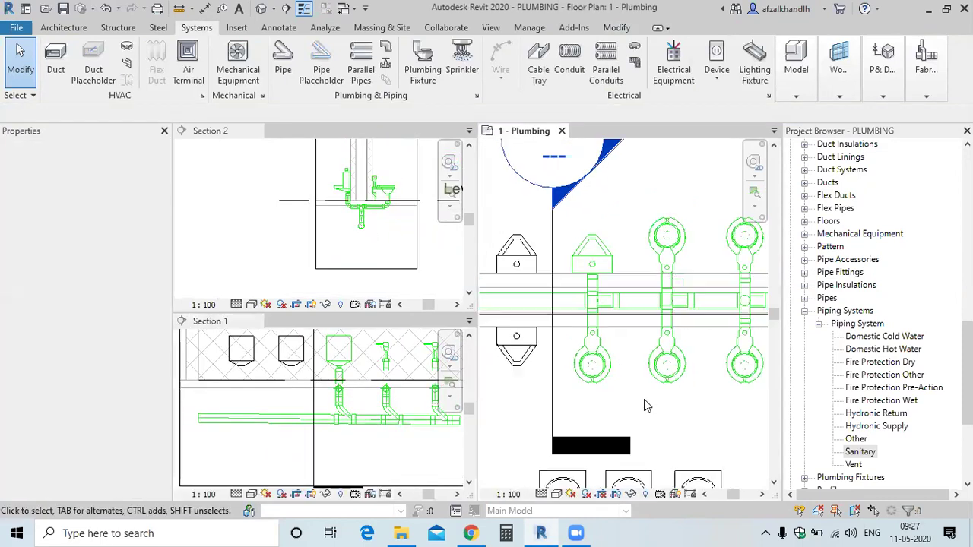
pyautogui.scroll(-2, 644, 399)
pyautogui.click(596, 365)
pyautogui.moveTo(597, 365); pyautogui.dragTo(529, 369)
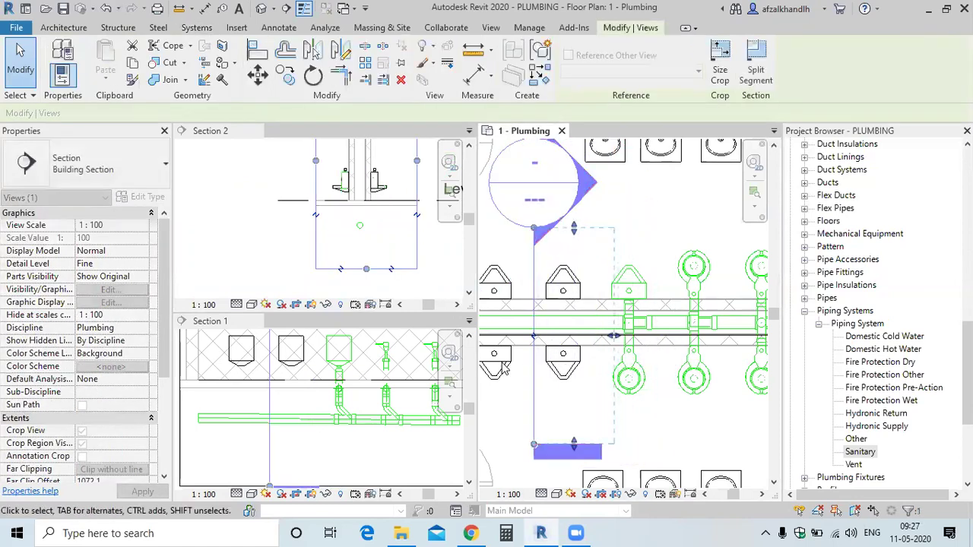
# Step: In Section 2, start a new sanitary pipe at the wall-hung urinal's drain connector
pyautogui.click(346, 283)
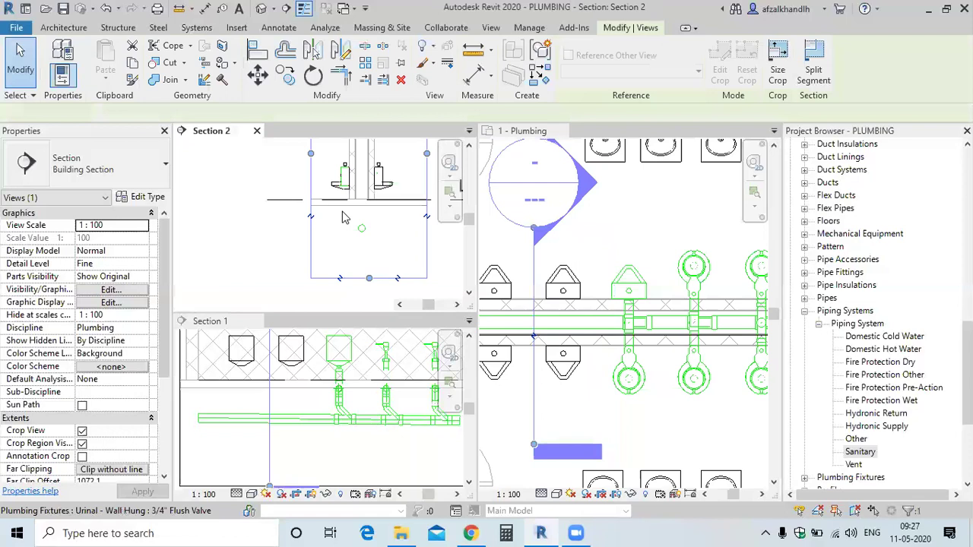
pyautogui.scroll(4, 304, 198)
pyautogui.scroll(-2, 288, 186)
pyautogui.click(281, 240)
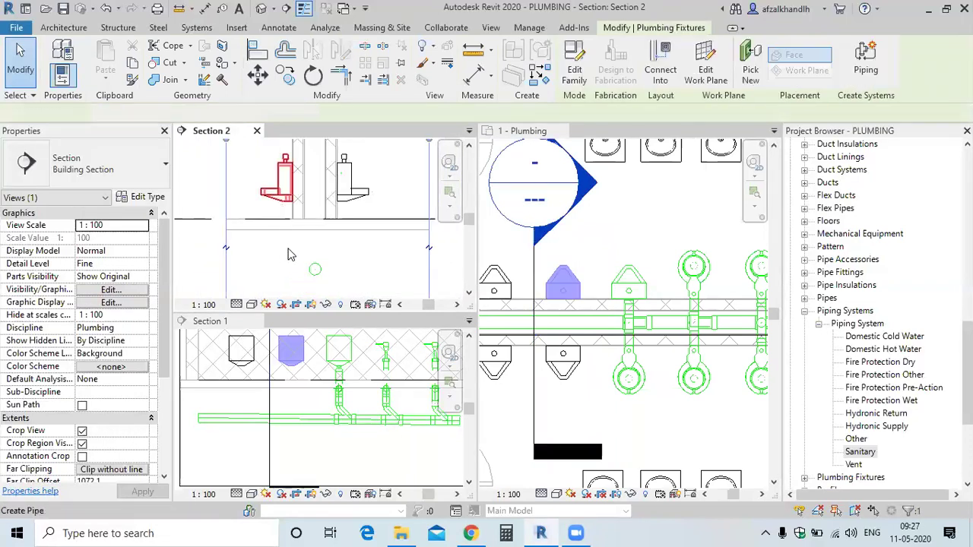
pyautogui.click(287, 239)
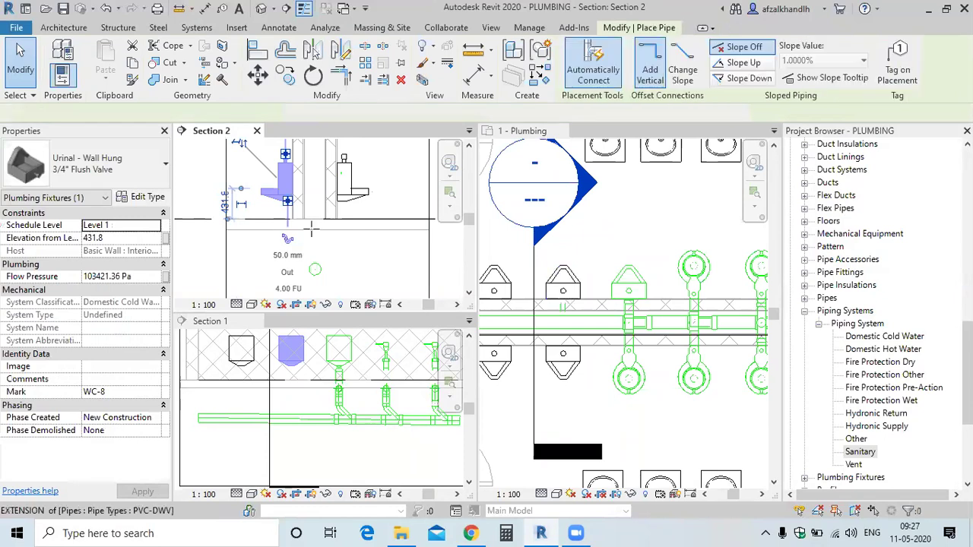
pyautogui.scroll(2, 289, 224)
pyautogui.click(287, 226)
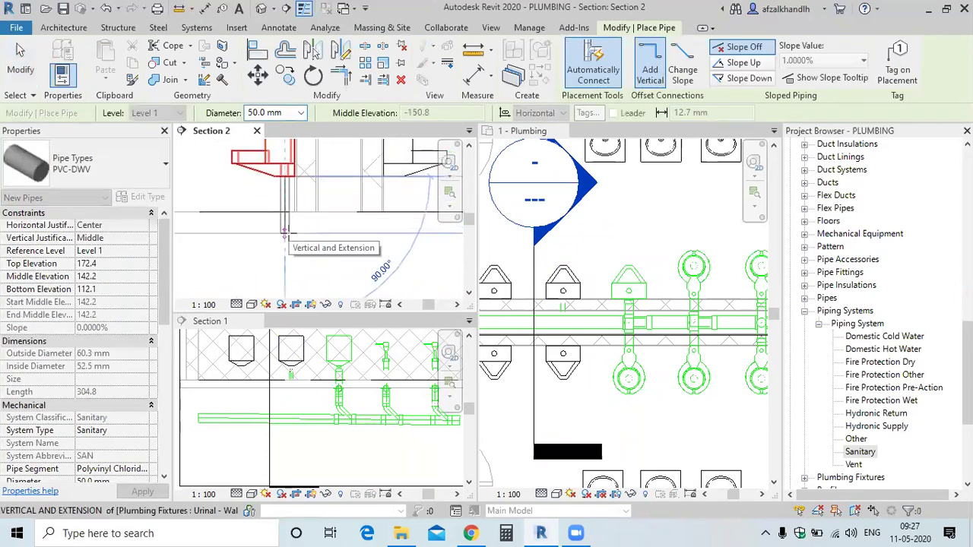
# Step: Draw the 50 mm PVC-DWV pipe down, across to the right, then down again
pyautogui.scroll(-2, 286, 224)
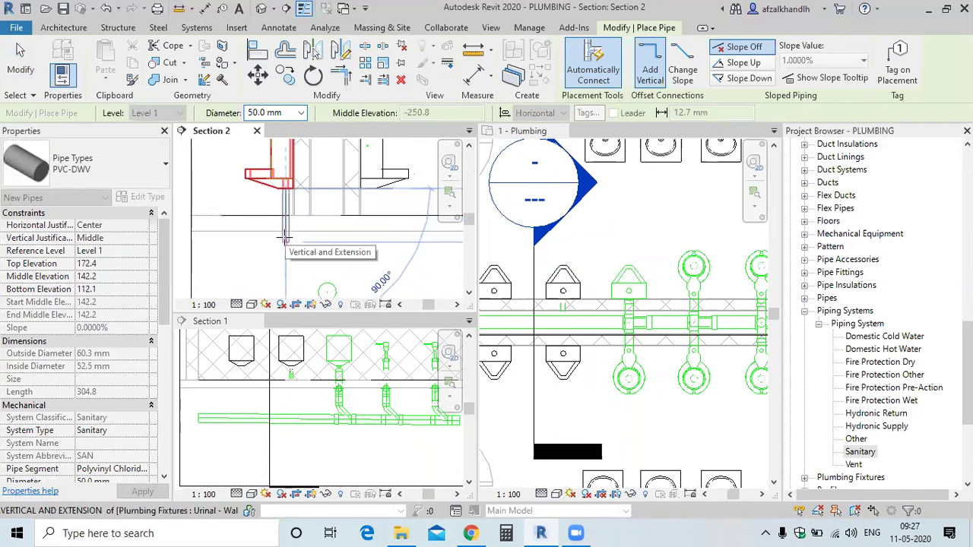
pyautogui.scroll(2, 285, 217)
pyautogui.scroll(-2, 359, 184)
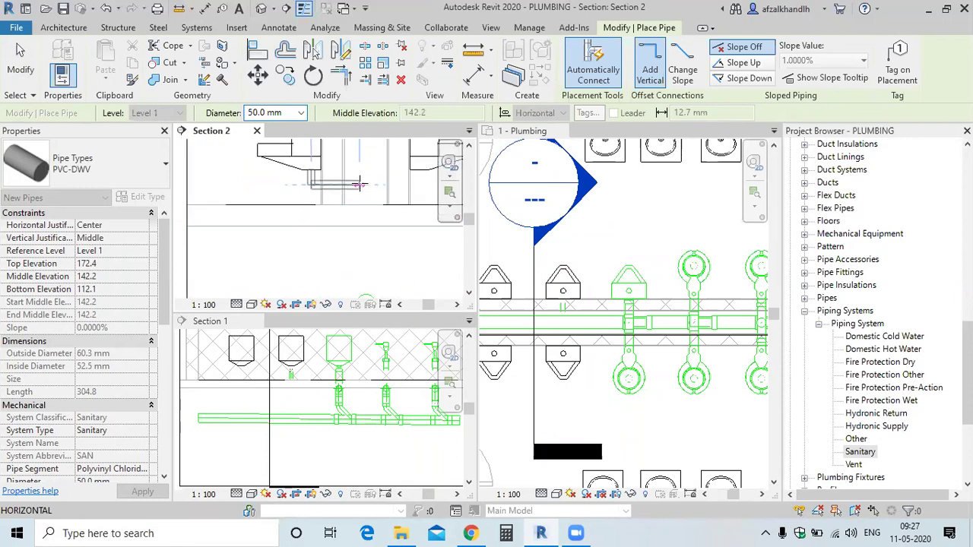
pyautogui.scroll(-1, 359, 184)
pyautogui.scroll(-1, 365, 184)
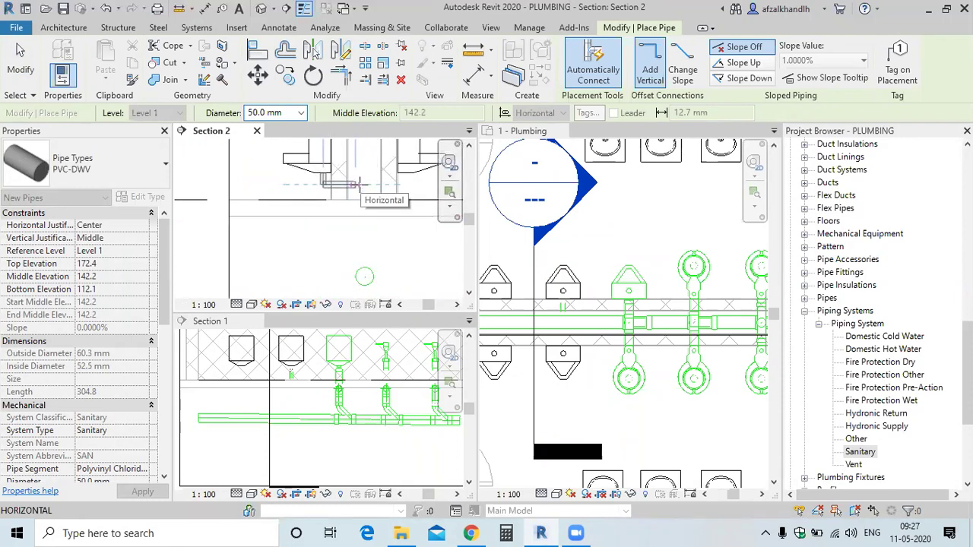
pyautogui.scroll(1, 359, 184)
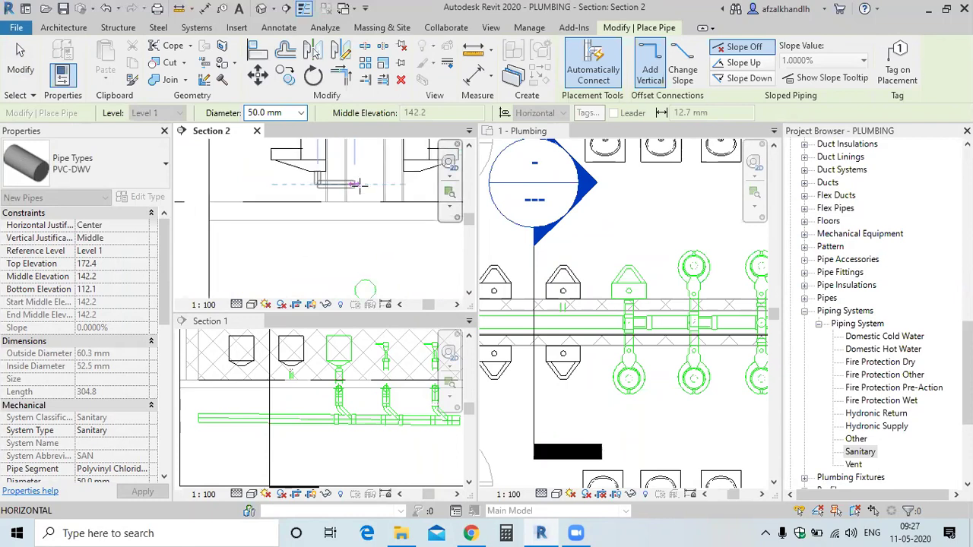
pyautogui.click(318, 244)
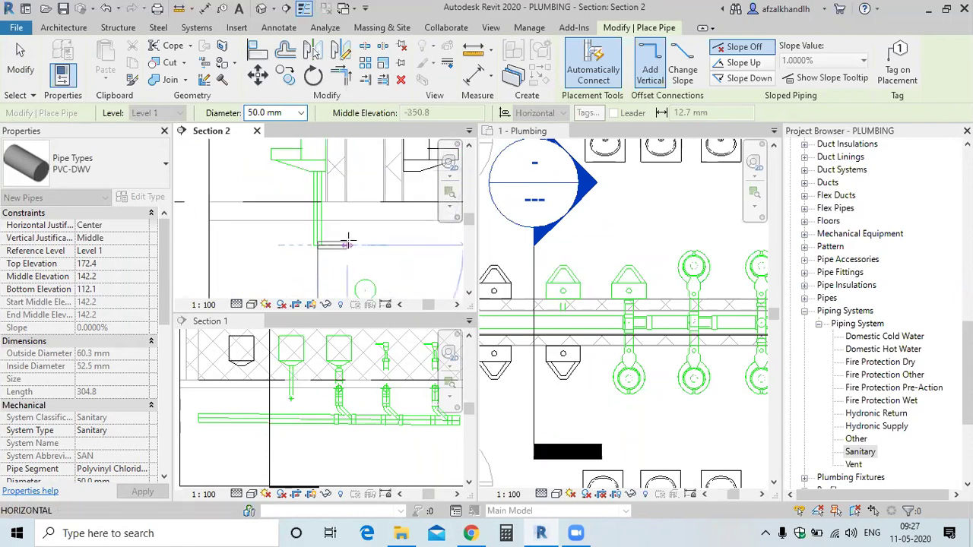
pyautogui.click(365, 244)
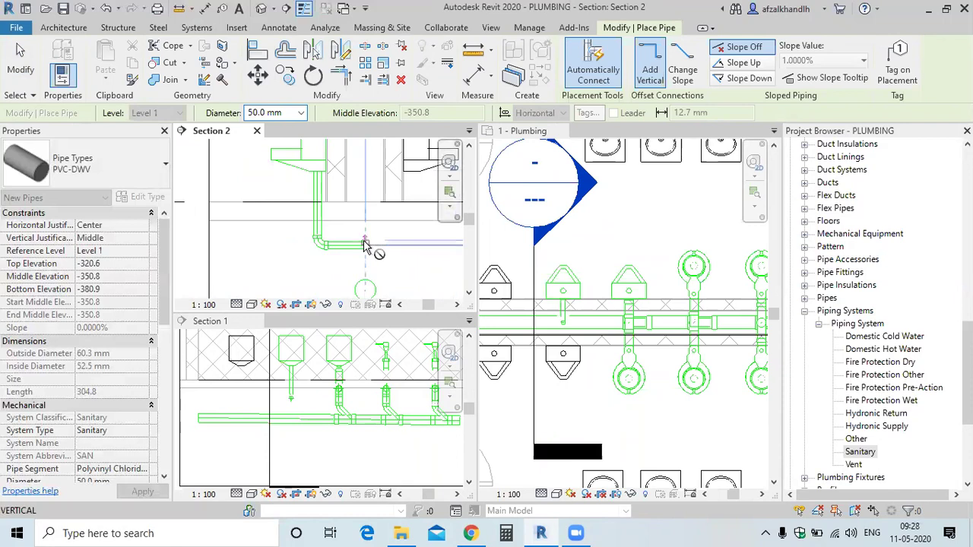
pyautogui.click(365, 266)
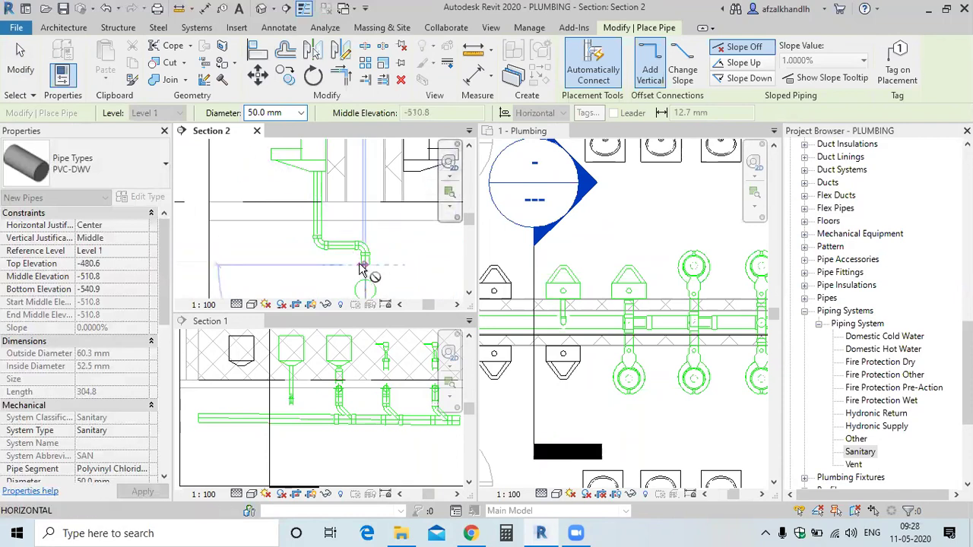
pyautogui.press('Escape')
pyautogui.press('Escape')
pyautogui.click(341, 248)
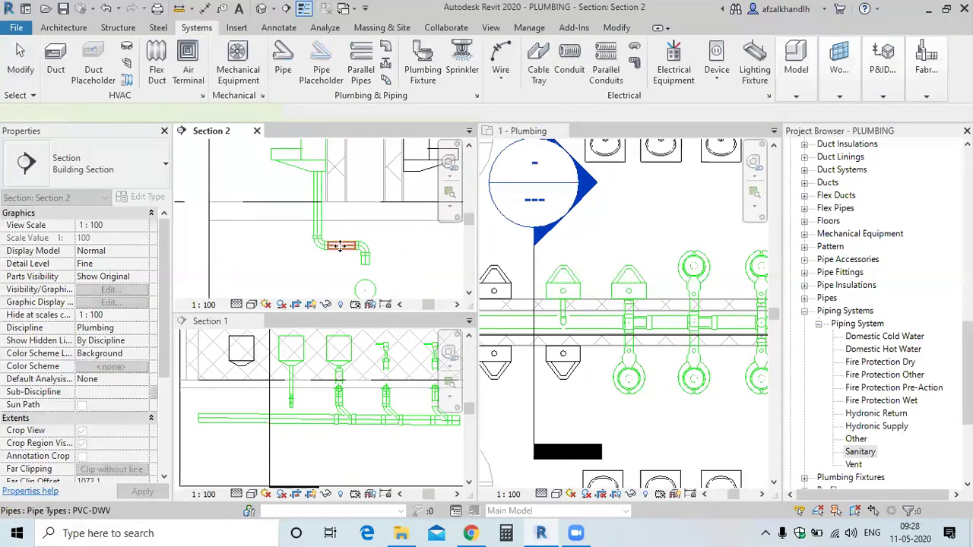
# Step: Raise the new horizontal branch pipe to a higher position in Section 2
pyautogui.moveTo(340, 244); pyautogui.dragTo(337, 194)
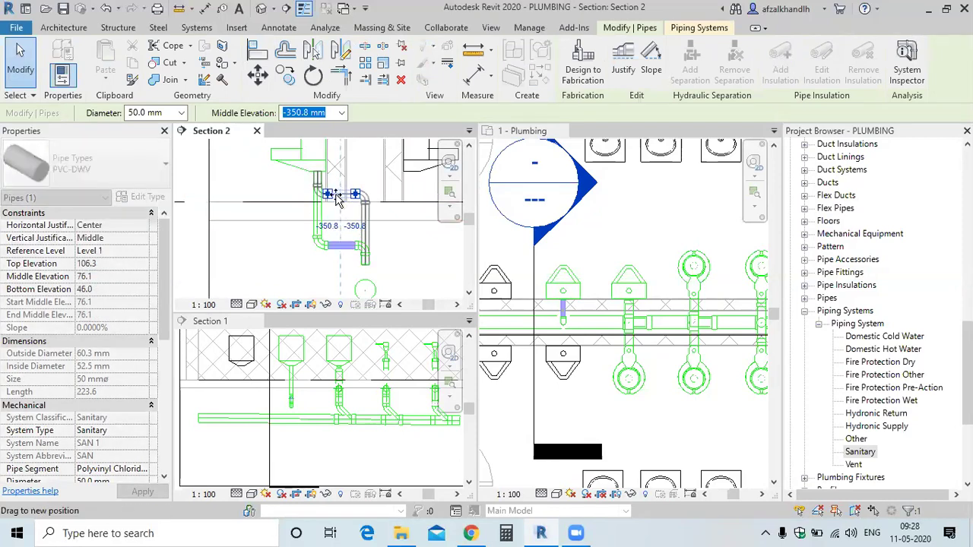
pyautogui.moveTo(337, 199); pyautogui.dragTo(334, 205)
pyautogui.press('Escape')
pyautogui.scroll(2, 393, 201)
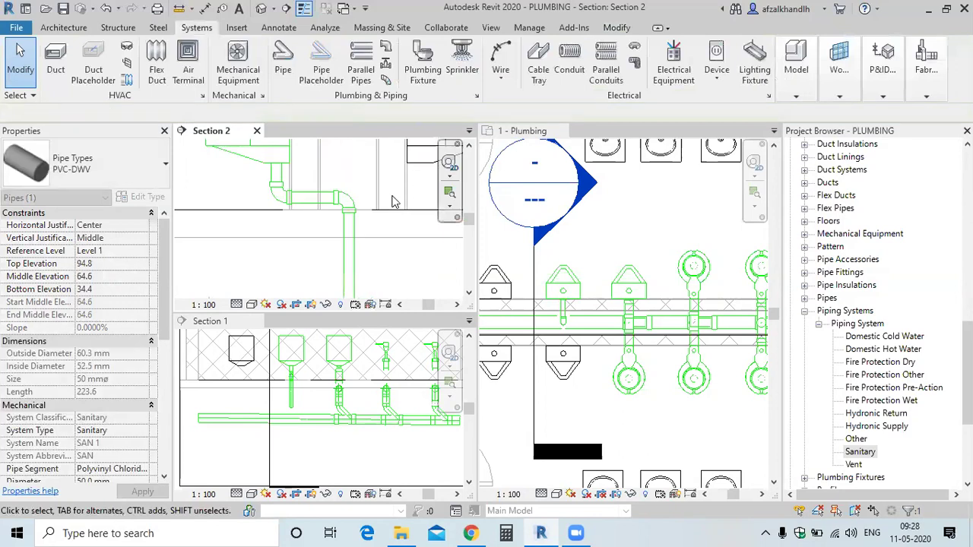
pyautogui.scroll(-1, 345, 215)
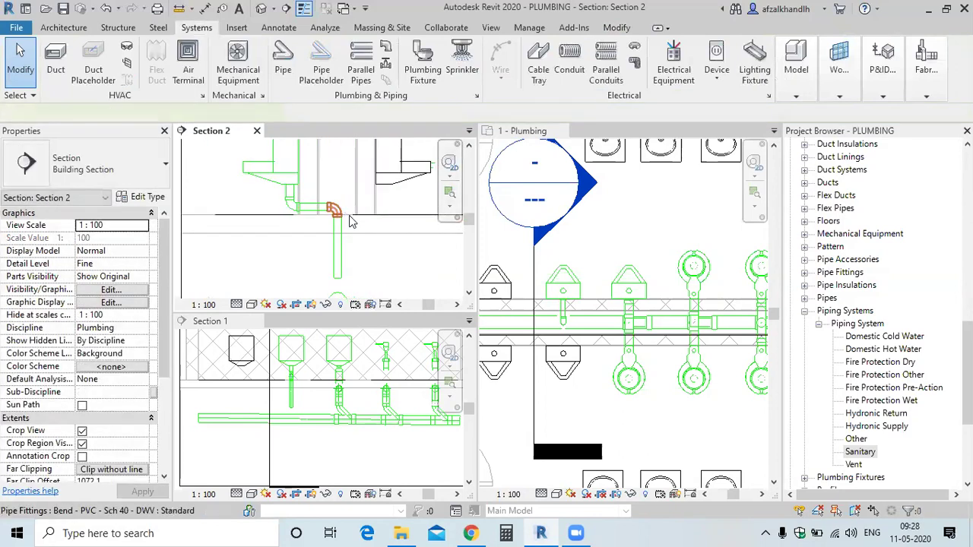
# Step: Use Draw Pipe from the reducing sanitary tee to add a 50 mm PVC-DWV drop
pyautogui.click(350, 219)
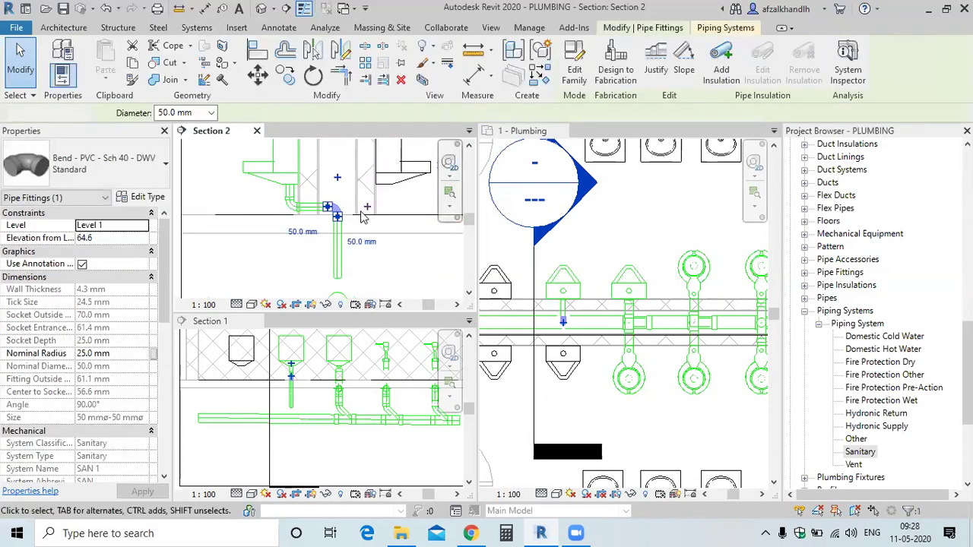
pyautogui.press('Escape')
pyautogui.scroll(1, 344, 216)
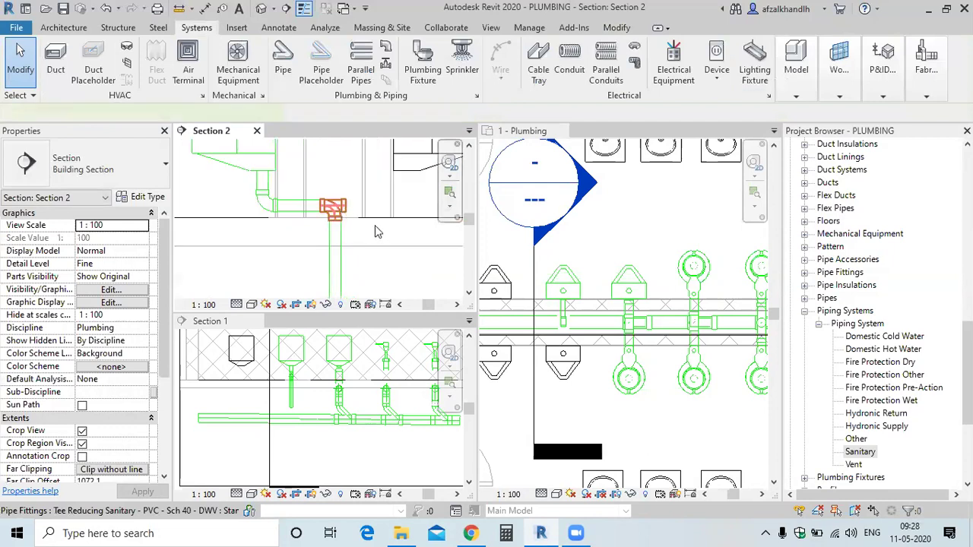
pyautogui.click(350, 215)
pyautogui.rightClick(354, 207)
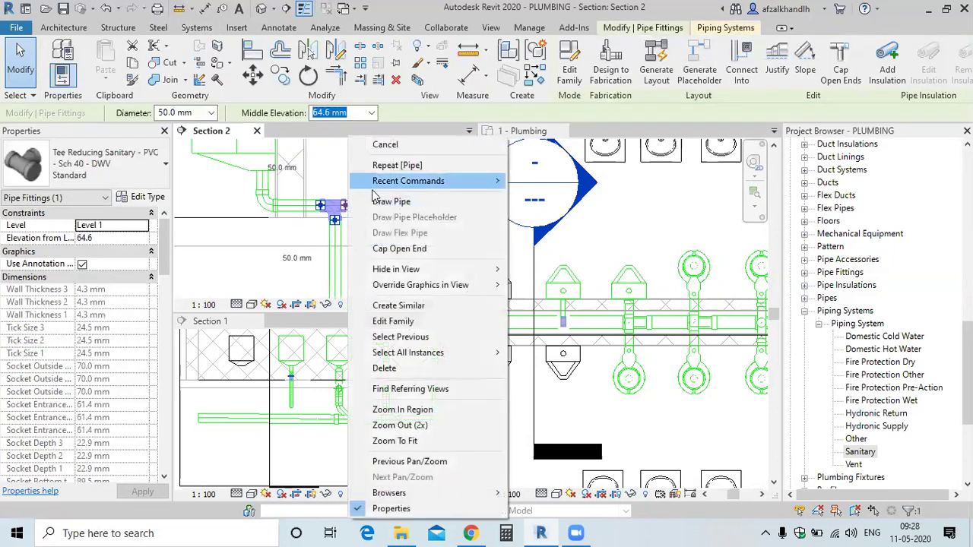
pyautogui.click(378, 203)
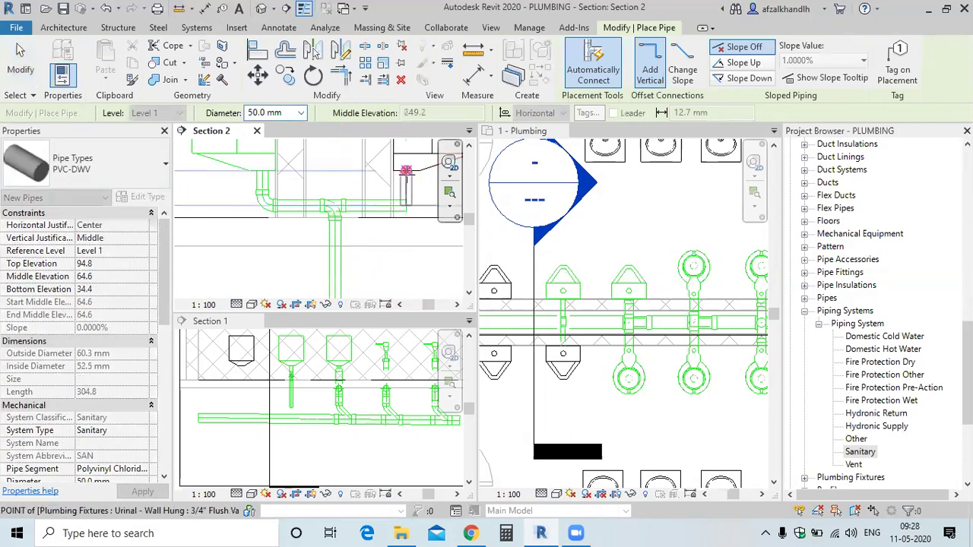
pyautogui.click(405, 170)
pyautogui.click(350, 205)
pyautogui.press('Escape')
pyautogui.press('Escape')
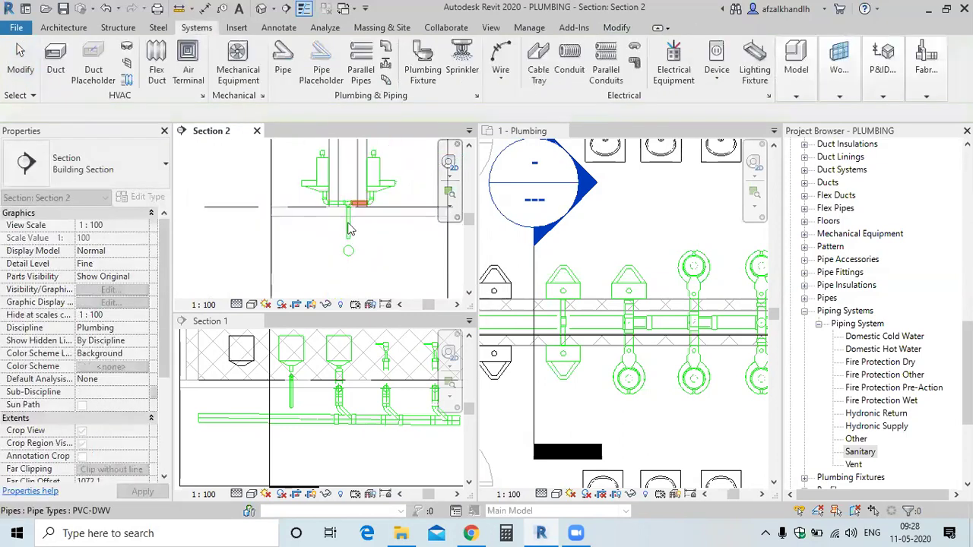
pyautogui.scroll(2, 349, 228)
pyautogui.scroll(2, 295, 408)
# Step: In Section 1, extend the vertical urinal drop down to connect into the main drain
pyautogui.scroll(1, 289, 403)
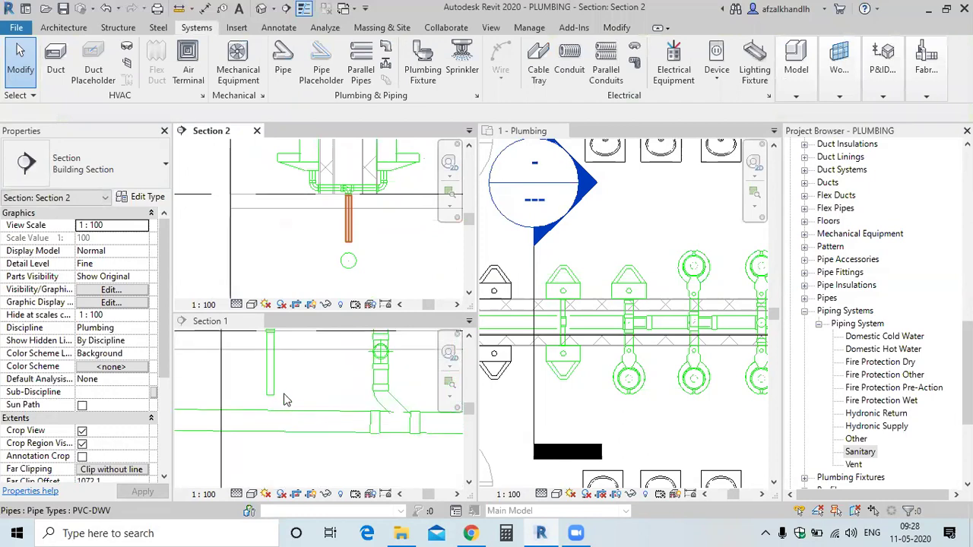
pyautogui.click(285, 399)
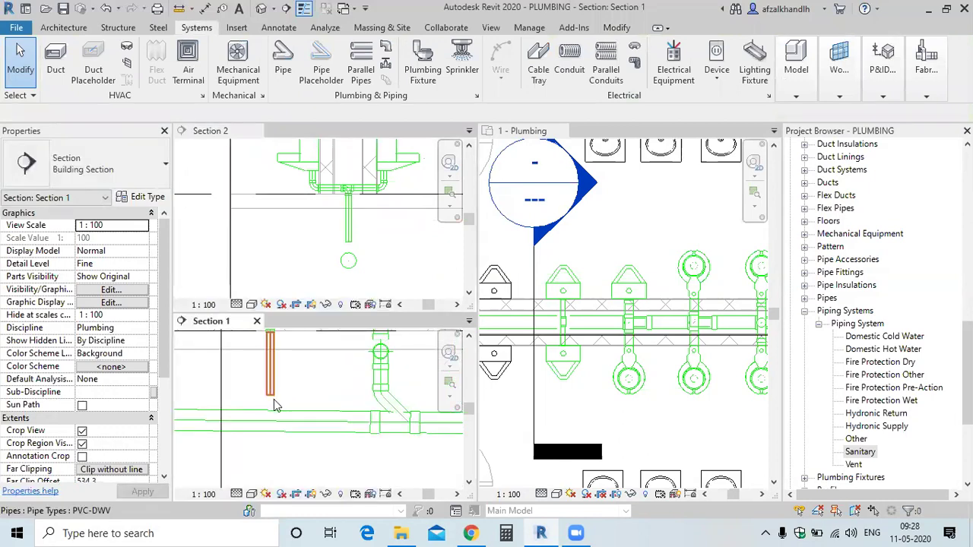
pyautogui.click(271, 396)
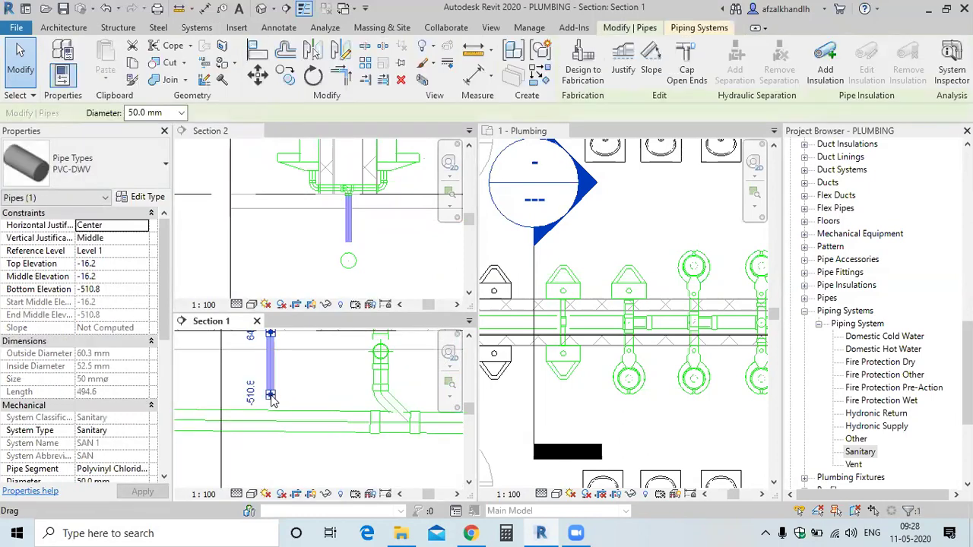
pyautogui.moveTo(271, 396); pyautogui.dragTo(269, 417)
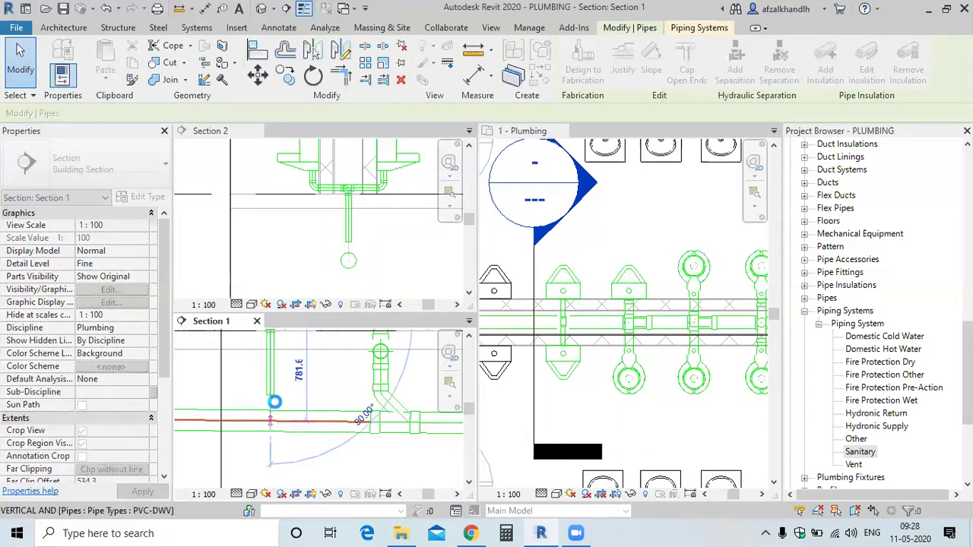
pyautogui.moveTo(274, 402); pyautogui.dragTo(272, 418)
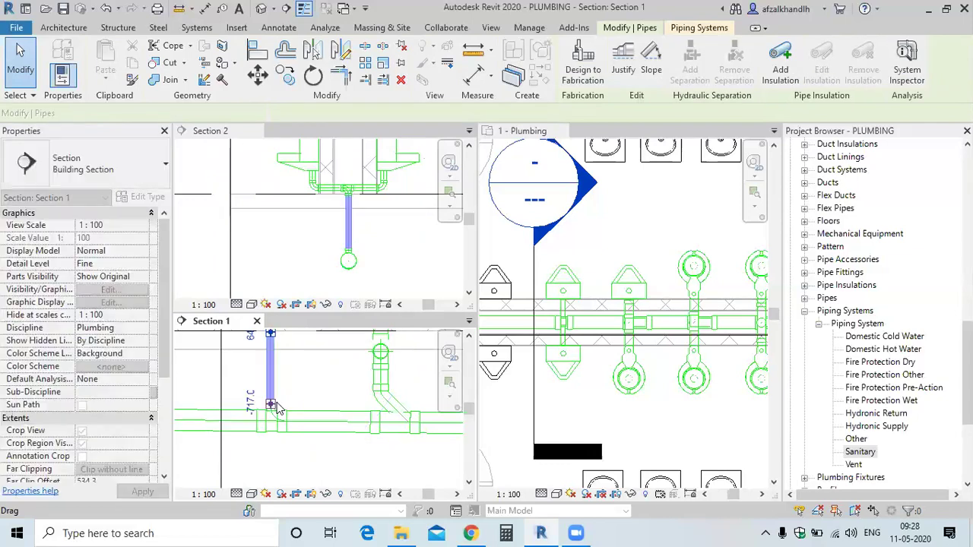
pyautogui.press('Escape')
# Step: Change the new fitting on the main to Wye Combination with 8th Bend
pyautogui.click(281, 413)
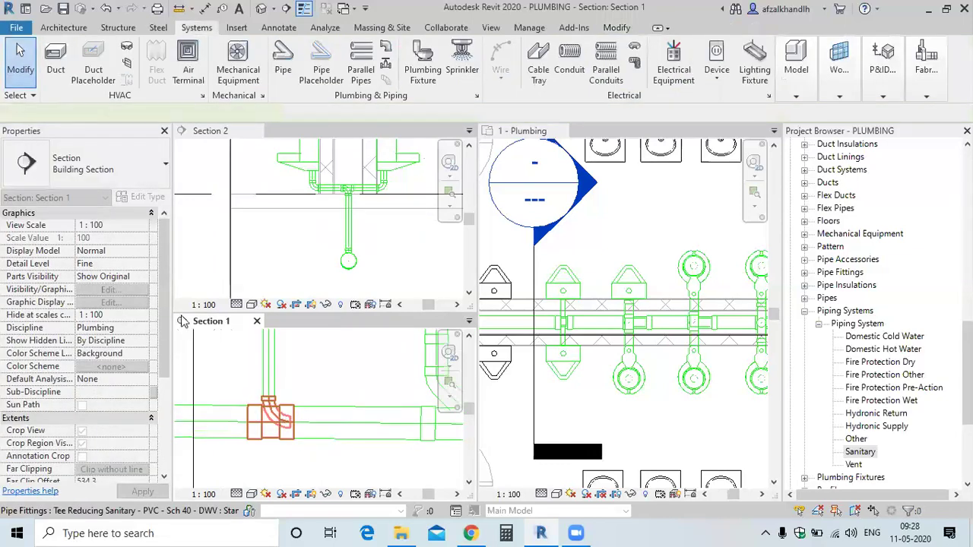
pyautogui.click(82, 172)
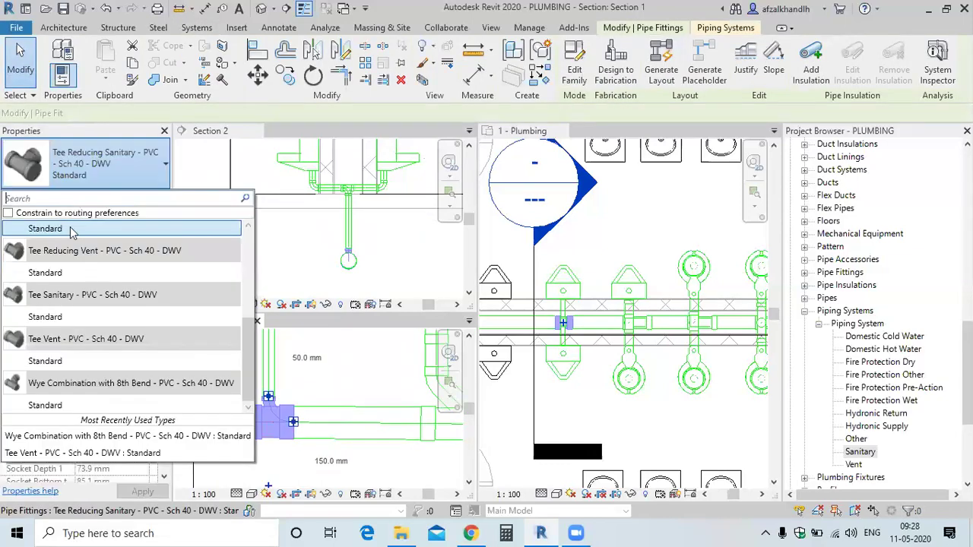
pyautogui.click(85, 405)
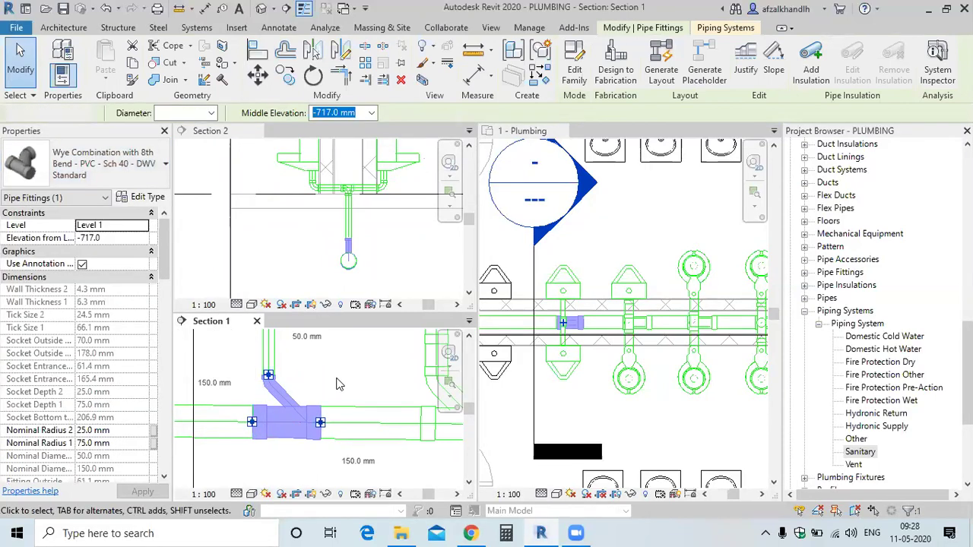
pyautogui.press('Escape')
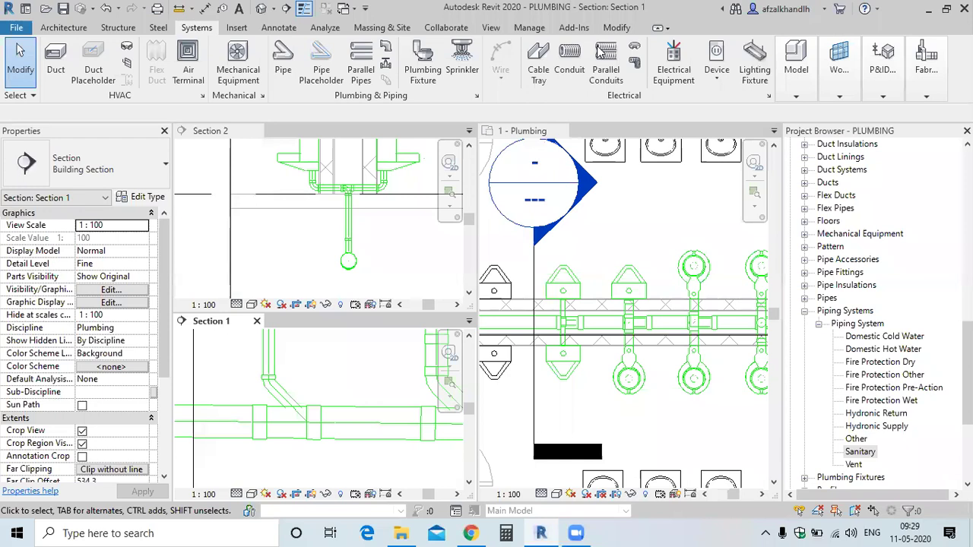
# Step: Inspect the Section 2 tee joining the 50 mm drains, then pan the view upward
pyautogui.scroll(1, 276, 284)
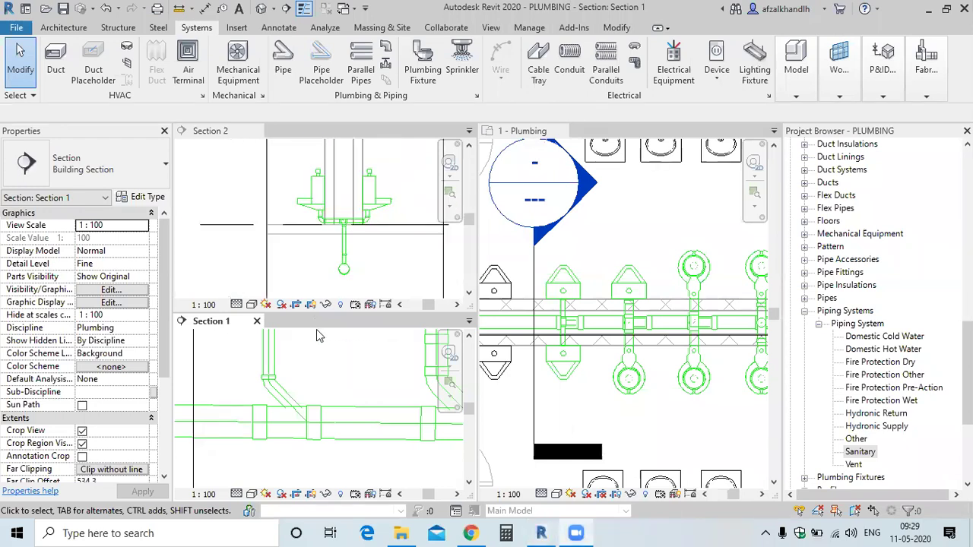
pyautogui.scroll(1, 316, 334)
pyautogui.scroll(2, 362, 244)
pyautogui.scroll(2, 346, 220)
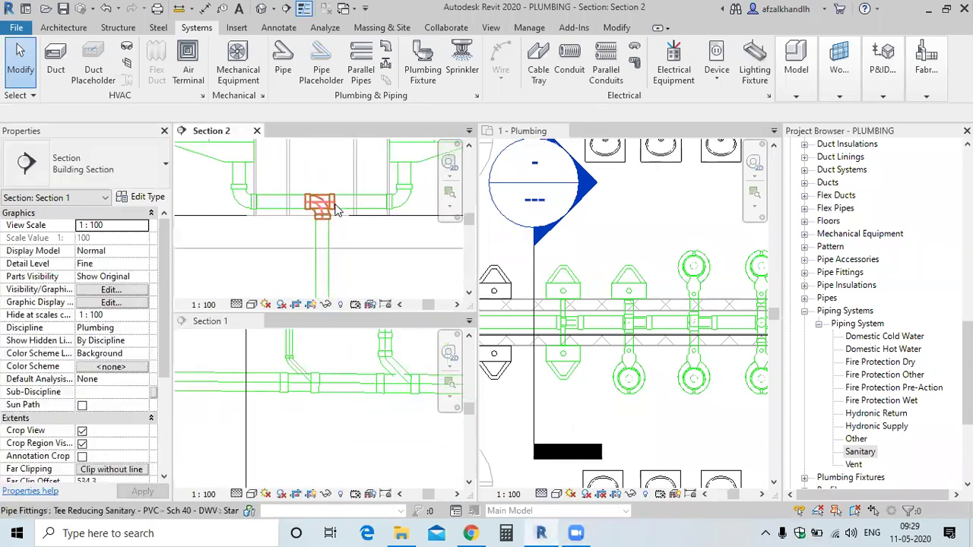
pyautogui.click(327, 196)
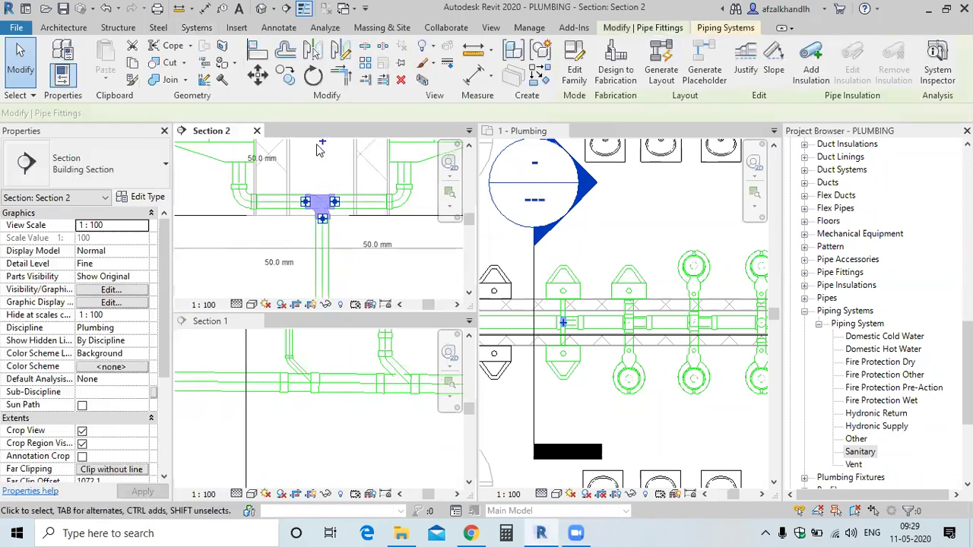
pyautogui.click(339, 184)
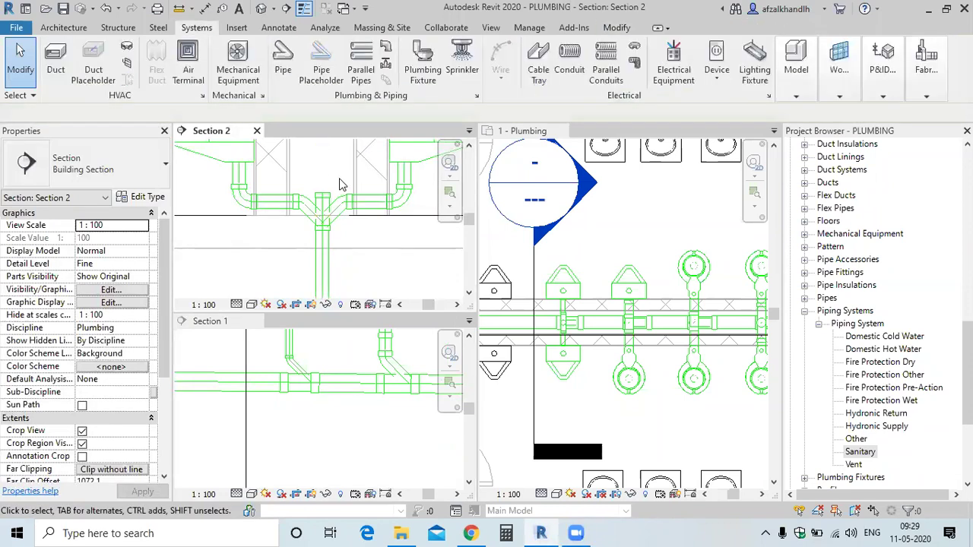
pyautogui.scroll(-2, 368, 247)
pyautogui.moveTo(384, 274); pyautogui.dragTo(380, 238, button='middle')
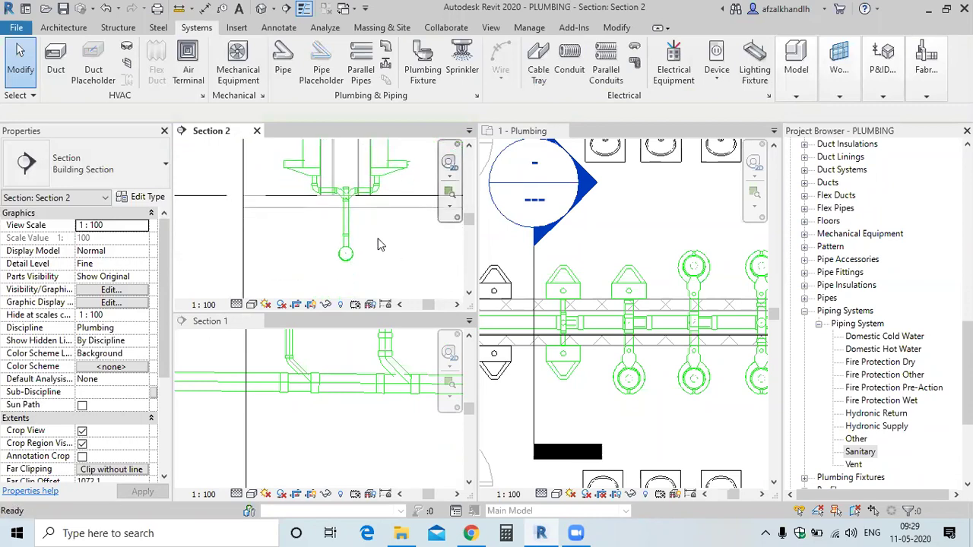
pyautogui.scroll(-1, 588, 403)
# Step: In the plan, move the Section 2 cut line left onto another urinal
pyautogui.scroll(1, 588, 403)
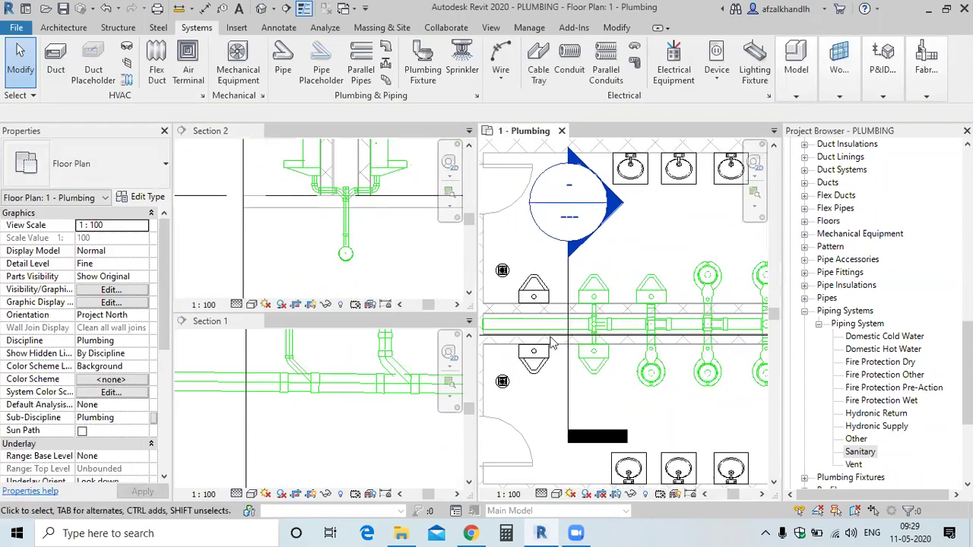
pyautogui.scroll(1, 581, 380)
pyautogui.click(576, 352)
pyautogui.moveTo(576, 352); pyautogui.dragTo(513, 358)
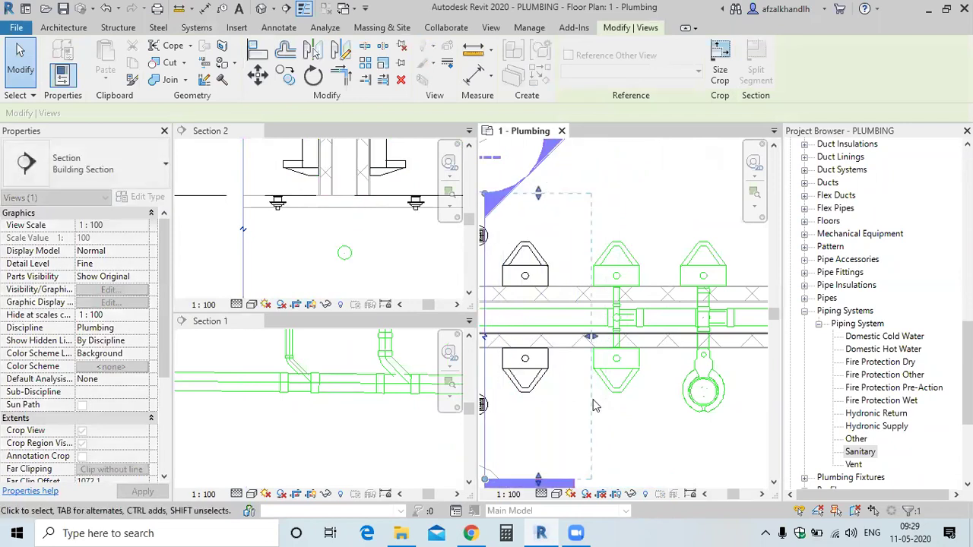
pyautogui.scroll(2, 604, 405)
pyautogui.press('Escape')
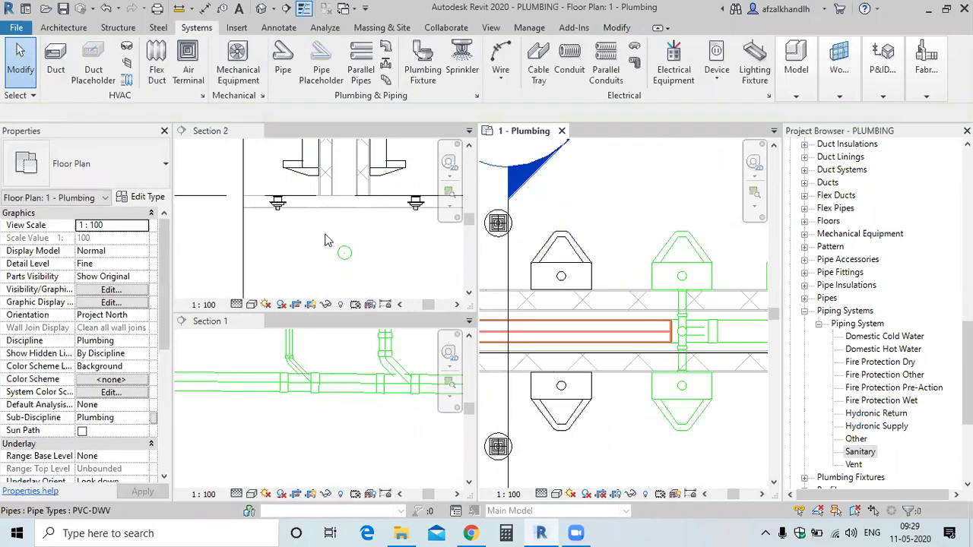
# Step: In Section 2, draw a pipe from the urinal's drain connection straight down below the floor
pyautogui.click(300, 198)
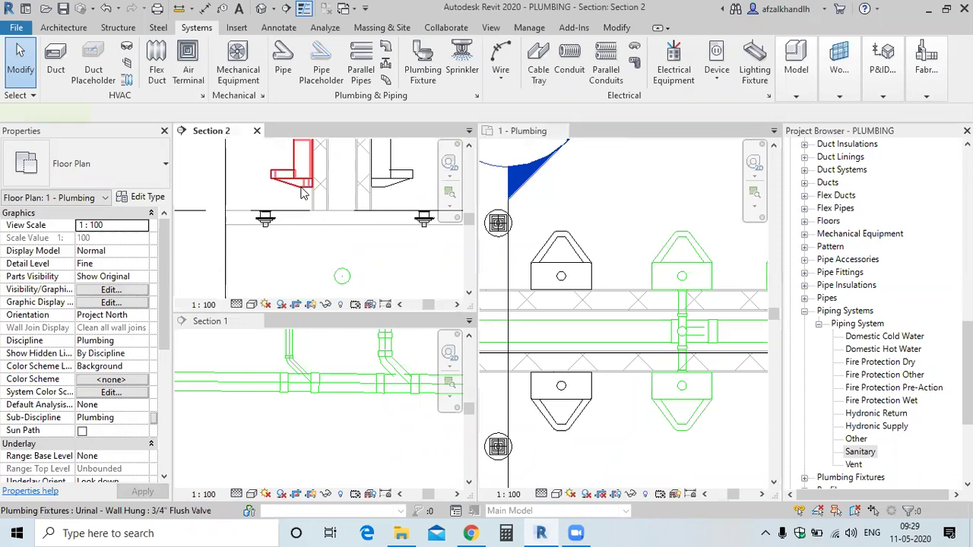
pyautogui.click(301, 193)
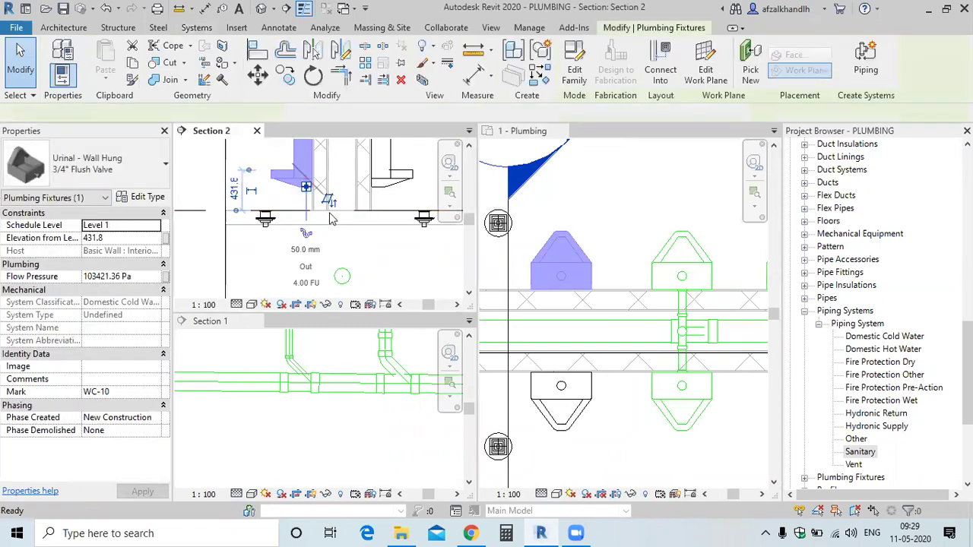
pyautogui.click(328, 201)
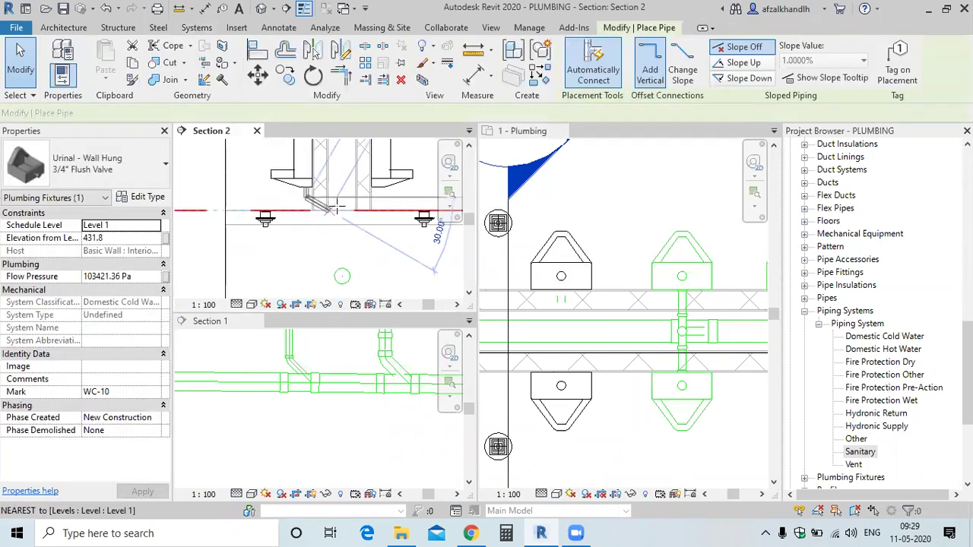
pyautogui.click(341, 260)
pyautogui.press('Escape')
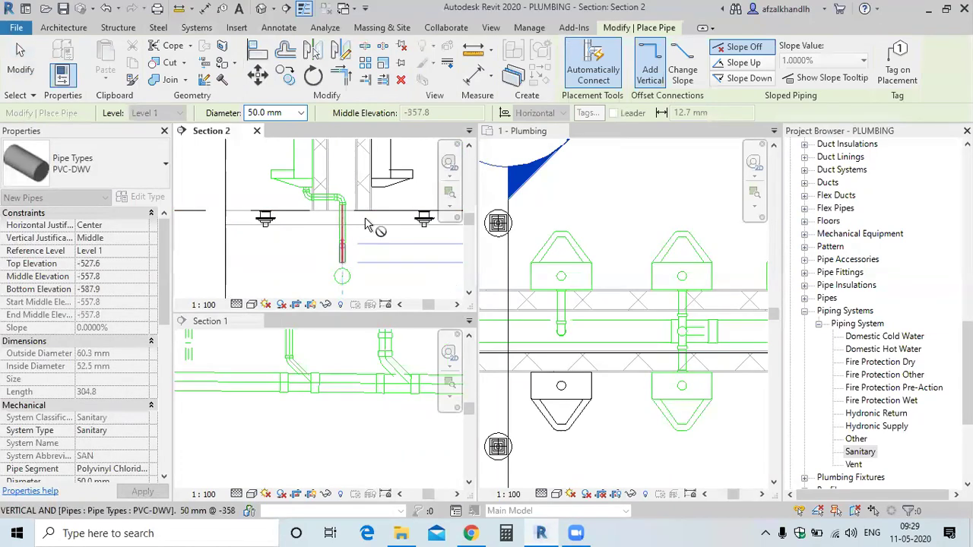
pyautogui.scroll(3, 384, 187)
pyautogui.press('Escape')
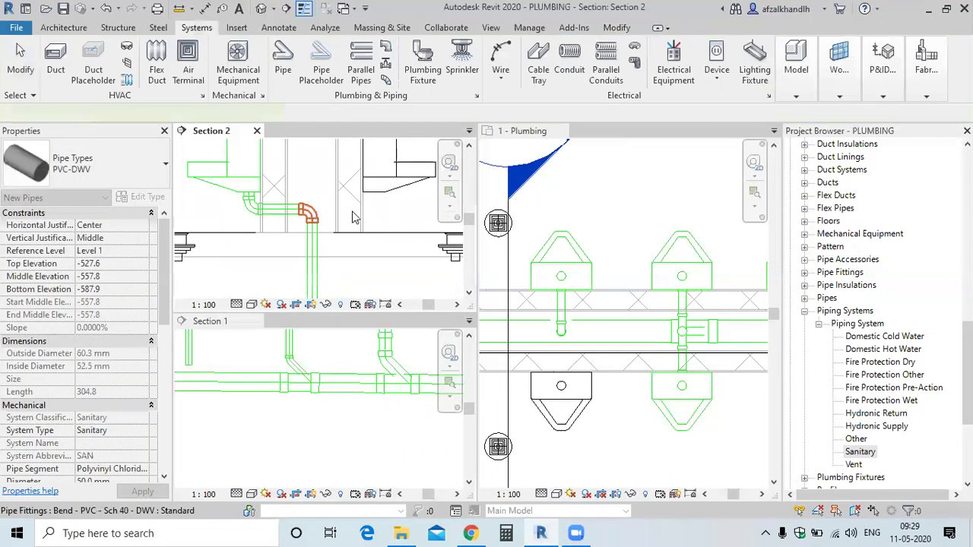
# Step: Convert the elbow into a reducing sanitary tee and repeat Pipe from it to the neighbouring urinal
pyautogui.click(354, 216)
pyautogui.click(316, 215)
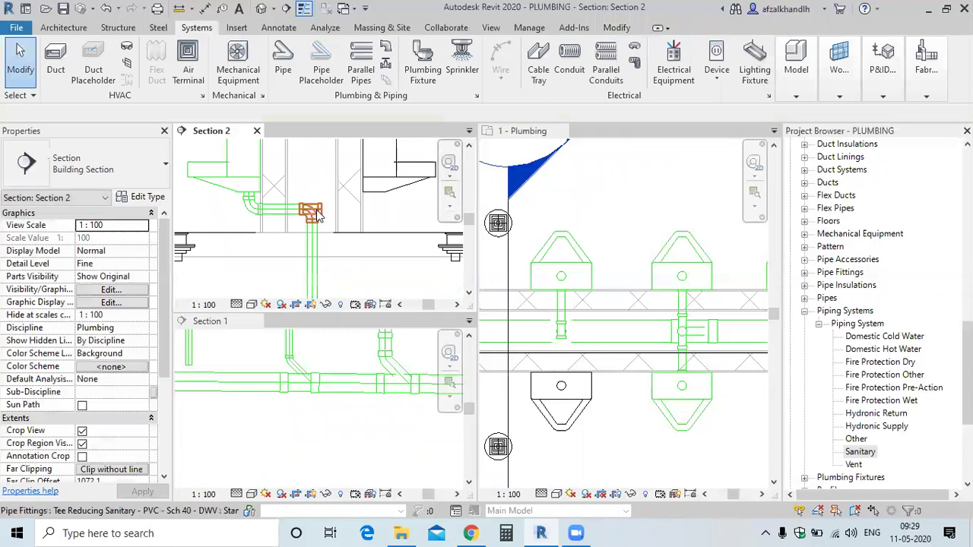
pyautogui.click(326, 214)
pyautogui.rightClick(321, 209)
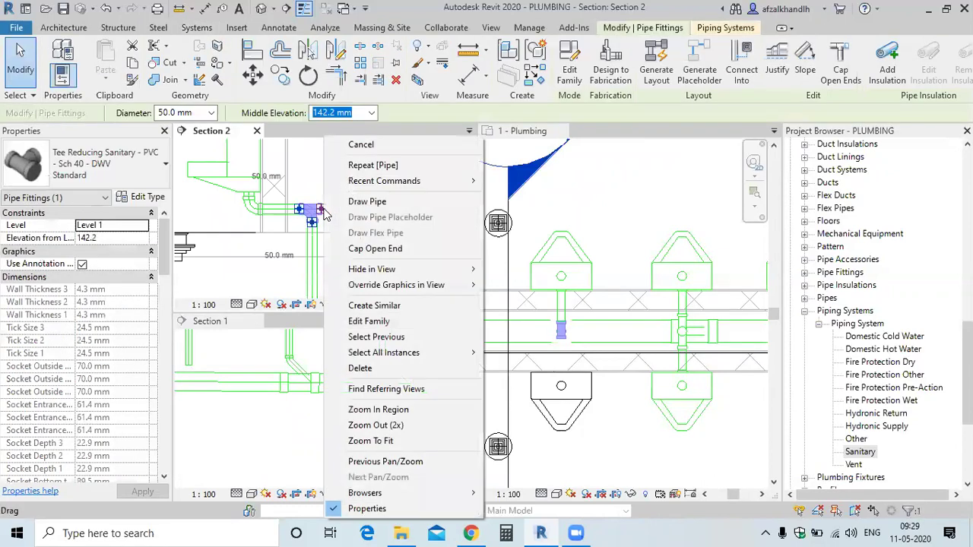
pyautogui.click(350, 199)
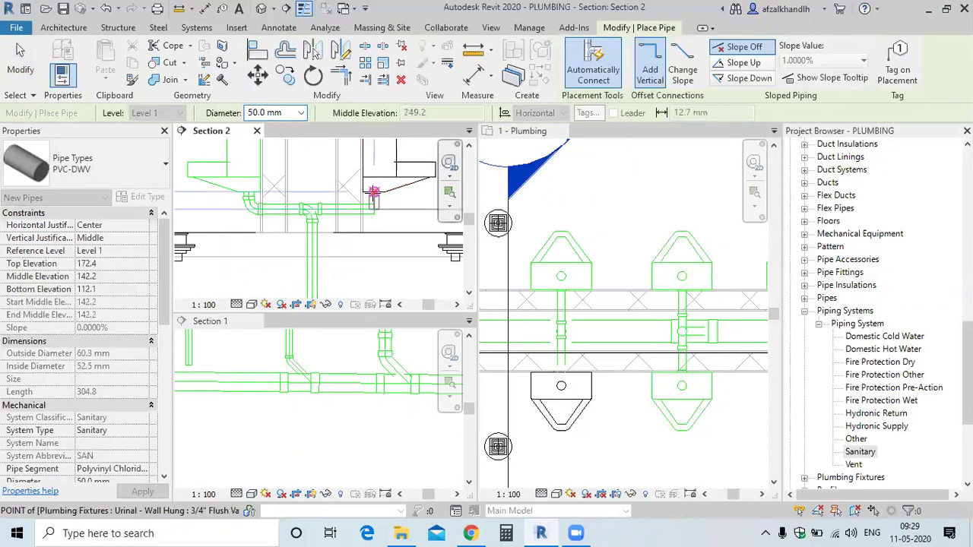
pyautogui.press('Escape')
pyautogui.press('Escape')
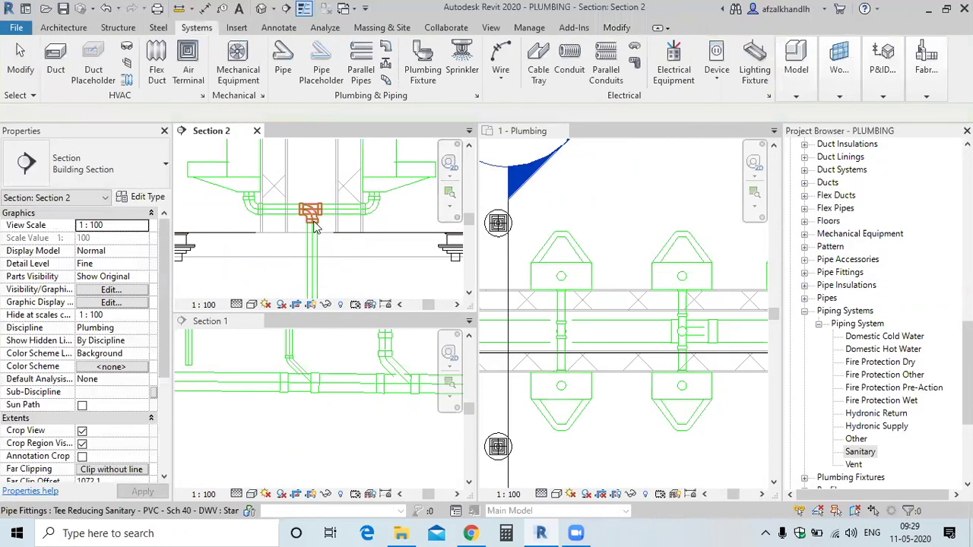
pyautogui.scroll(-3, 315, 228)
pyautogui.scroll(-3, 228, 374)
# Step: In Section 1, drag the third urinal drop's end down into the main drain
pyautogui.scroll(2, 289, 415)
pyautogui.scroll(3, 332, 419)
pyautogui.scroll(2, 314, 373)
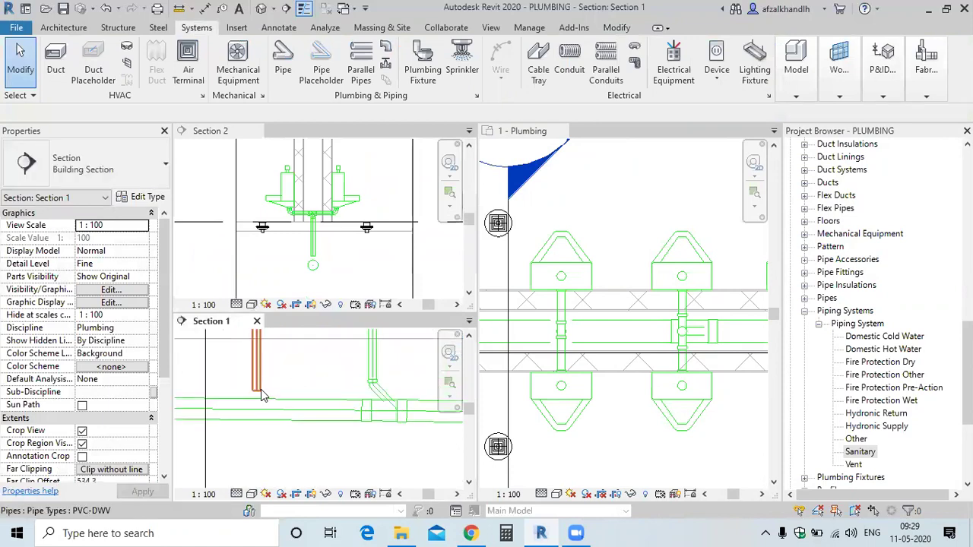
pyautogui.click(258, 397)
pyautogui.moveTo(257, 393); pyautogui.dragTo(271, 432)
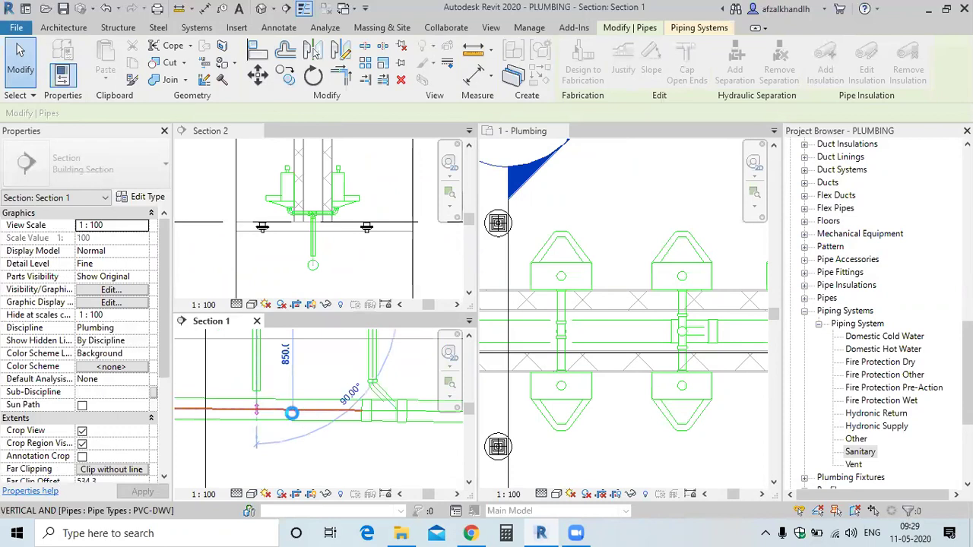
pyautogui.moveTo(280, 397); pyautogui.dragTo(257, 407)
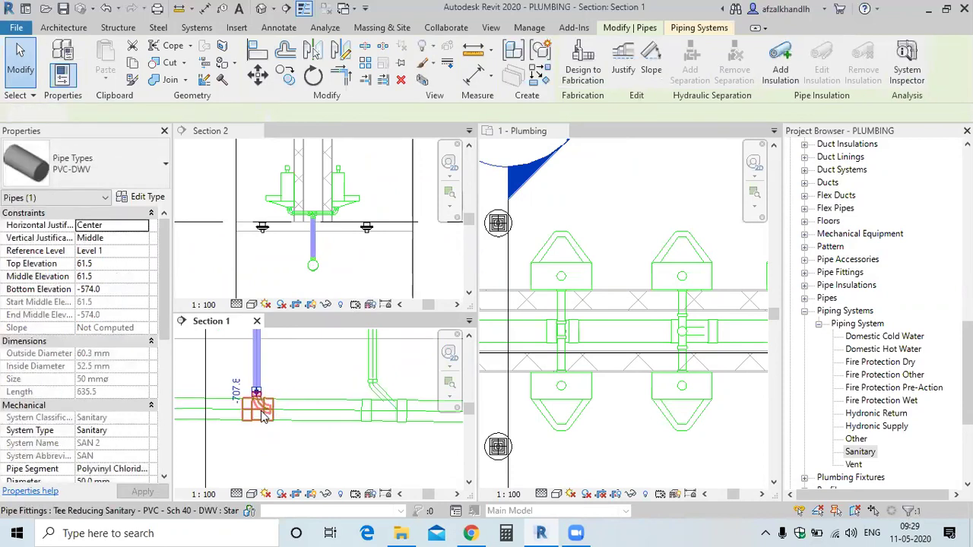
pyautogui.press('Escape')
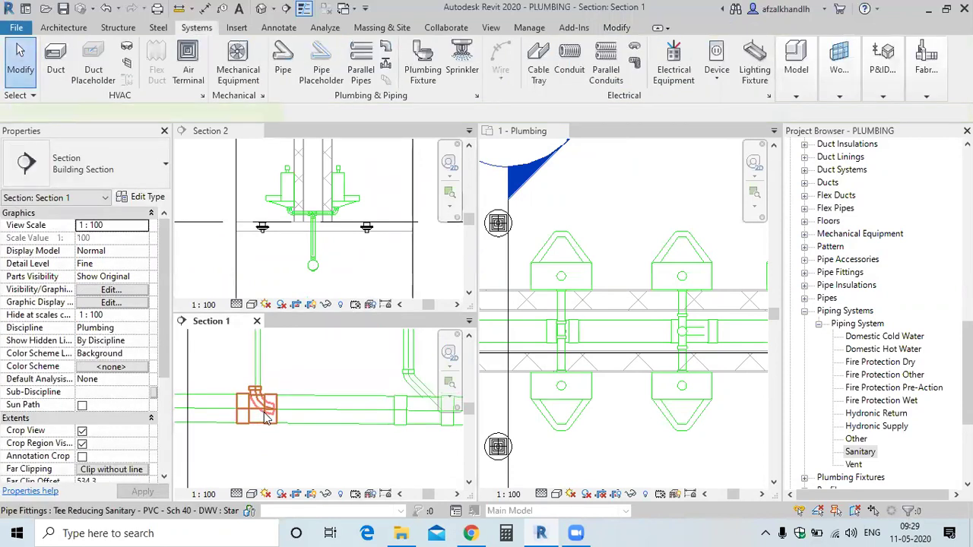
# Step: Swap the new tee on the main for a Wye Combination with 8th Bend
pyautogui.click(266, 418)
pyautogui.click(106, 163)
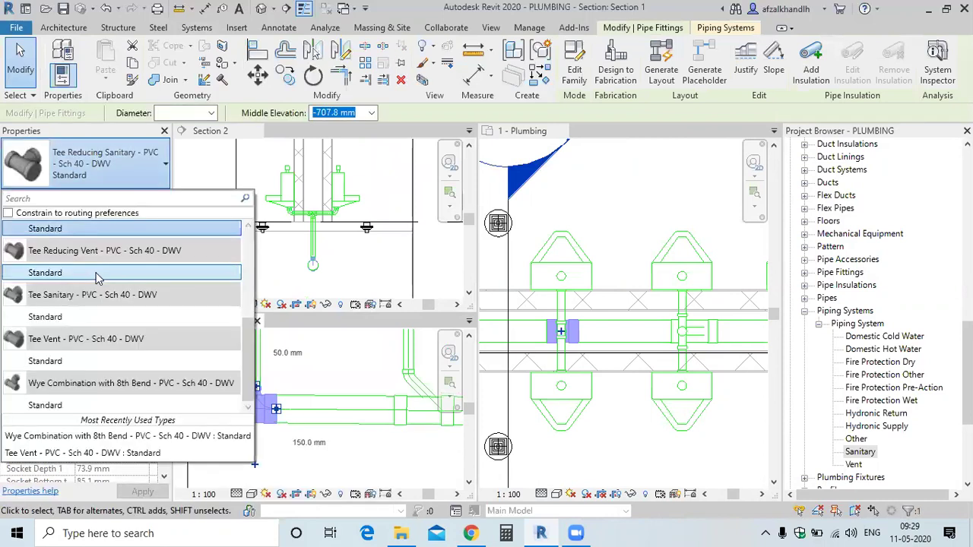
pyautogui.click(91, 405)
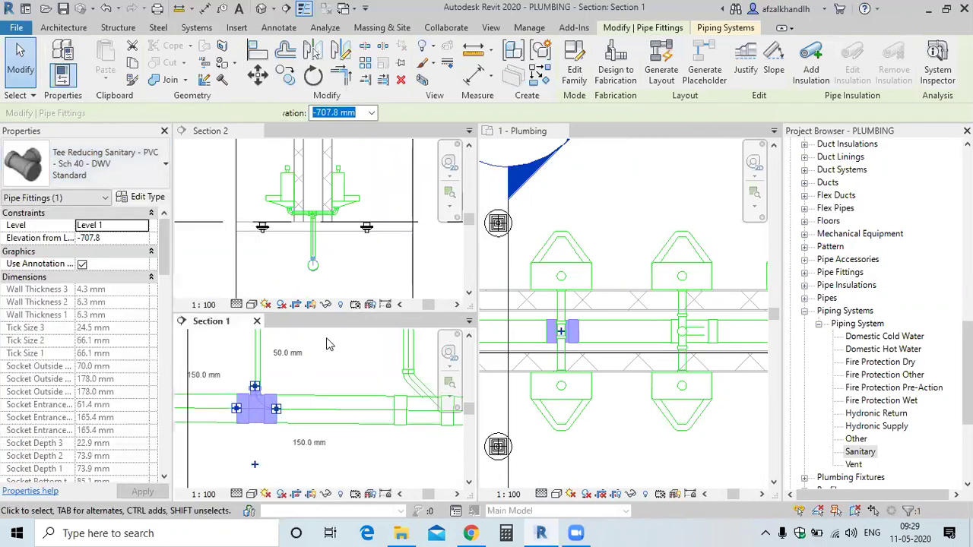
pyautogui.click(318, 380)
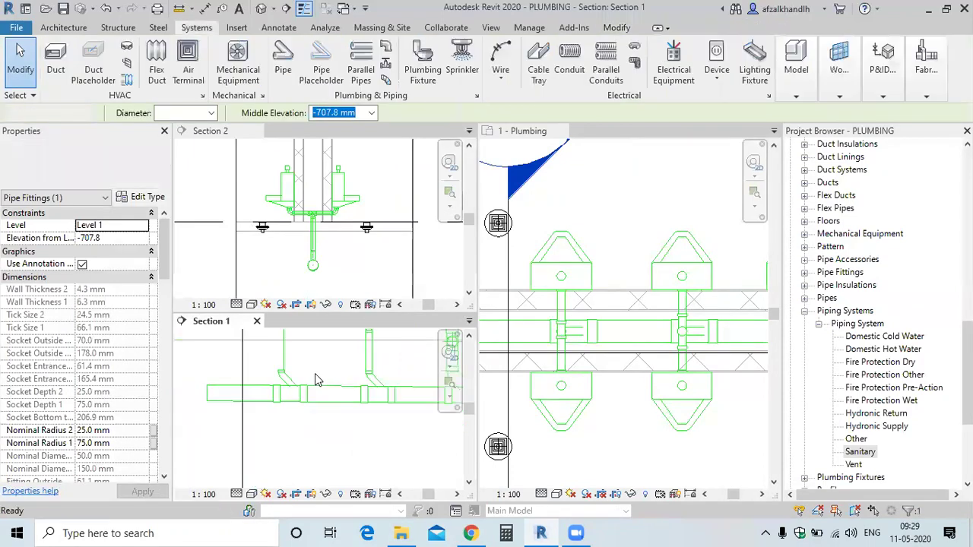
pyautogui.scroll(-3, 317, 380)
pyautogui.scroll(3, 320, 380)
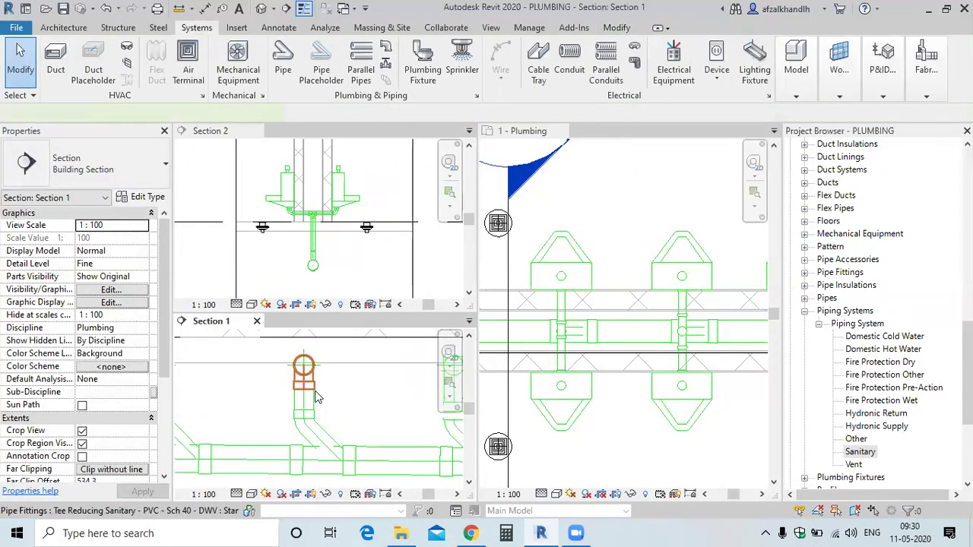
# Step: Lower one main sanitary drain segment slightly in Section 1
pyautogui.click(318, 397)
pyautogui.press('Escape')
pyautogui.scroll(-3, 320, 403)
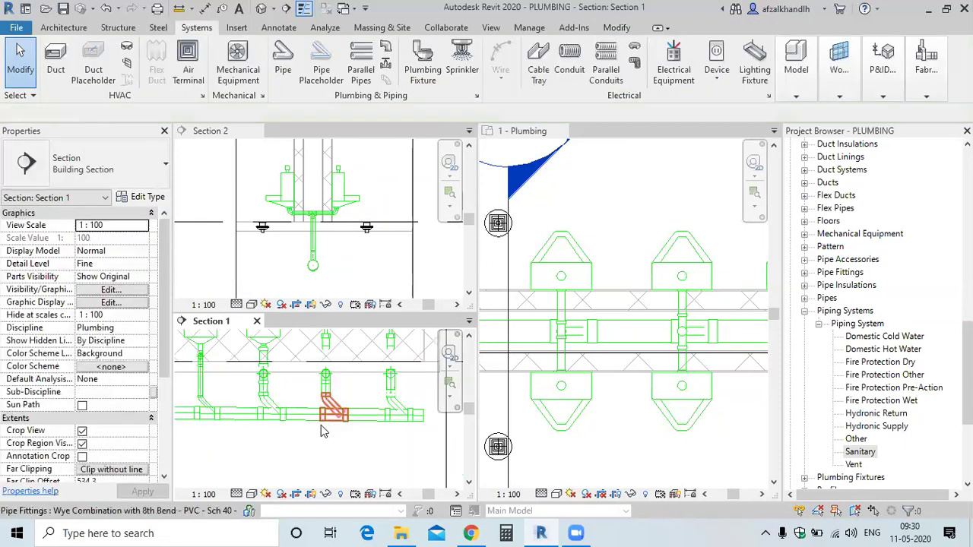
pyautogui.click(310, 424)
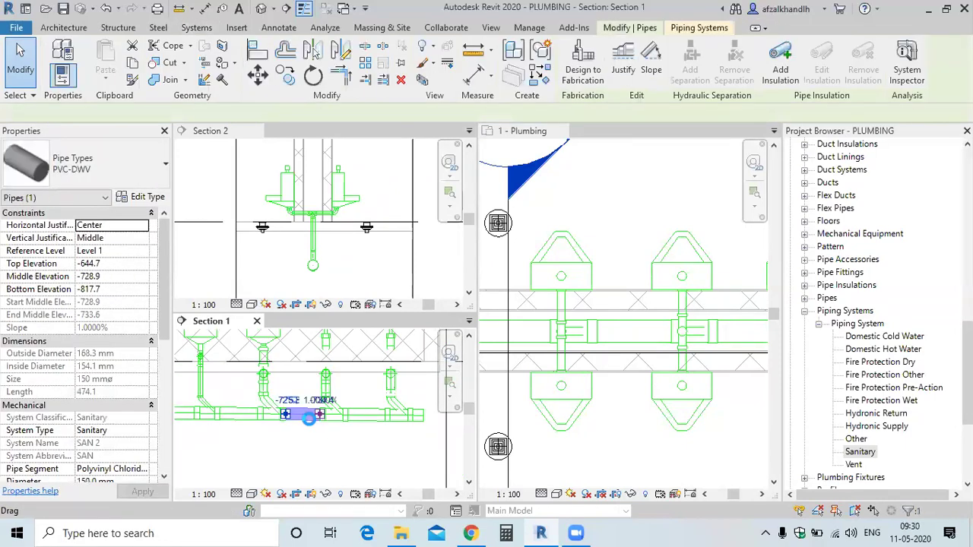
pyautogui.moveTo(309, 418); pyautogui.dragTo(308, 428)
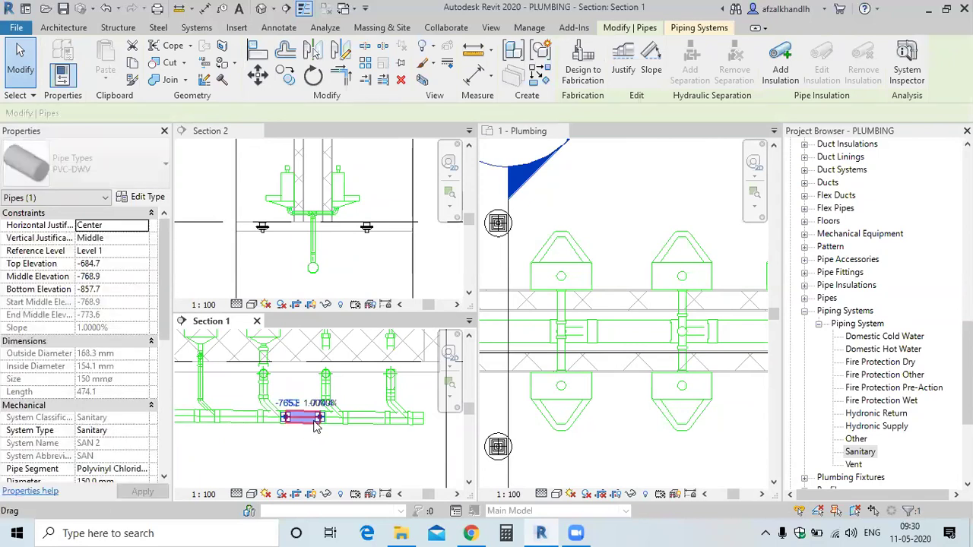
pyautogui.moveTo(312, 422); pyautogui.dragTo(313, 427)
pyautogui.press('Escape')
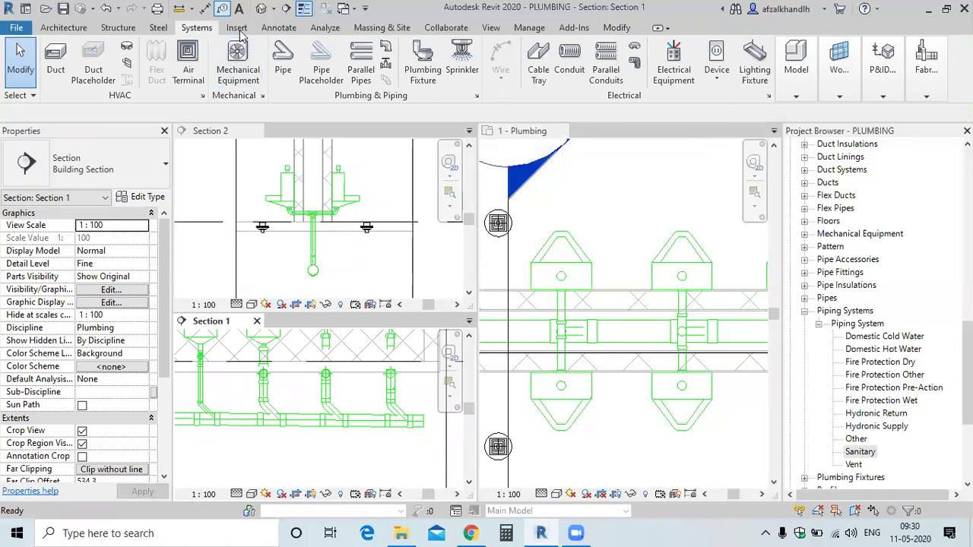
# Step: Close the plan and section views and open the Default 3D View, zoomed in
pyautogui.click(559, 131)
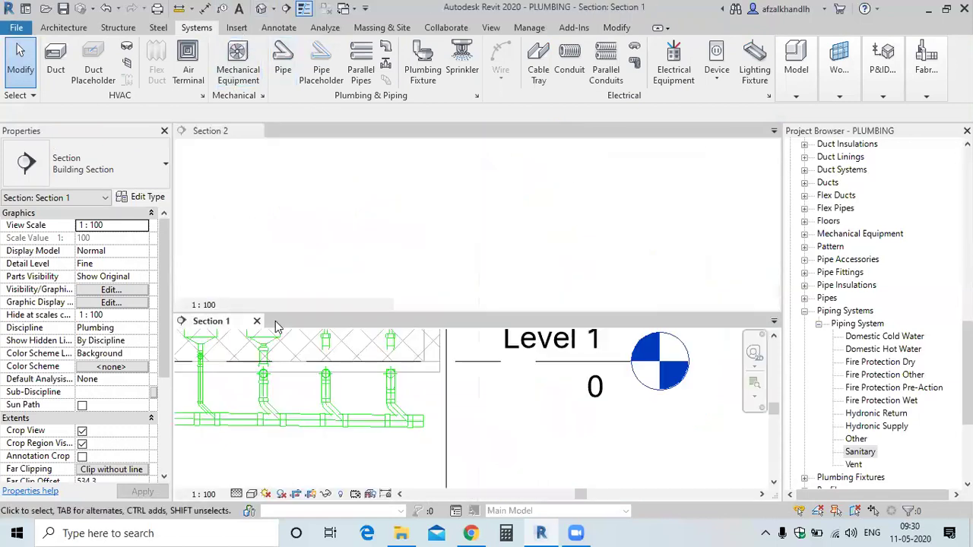
pyautogui.click(257, 321)
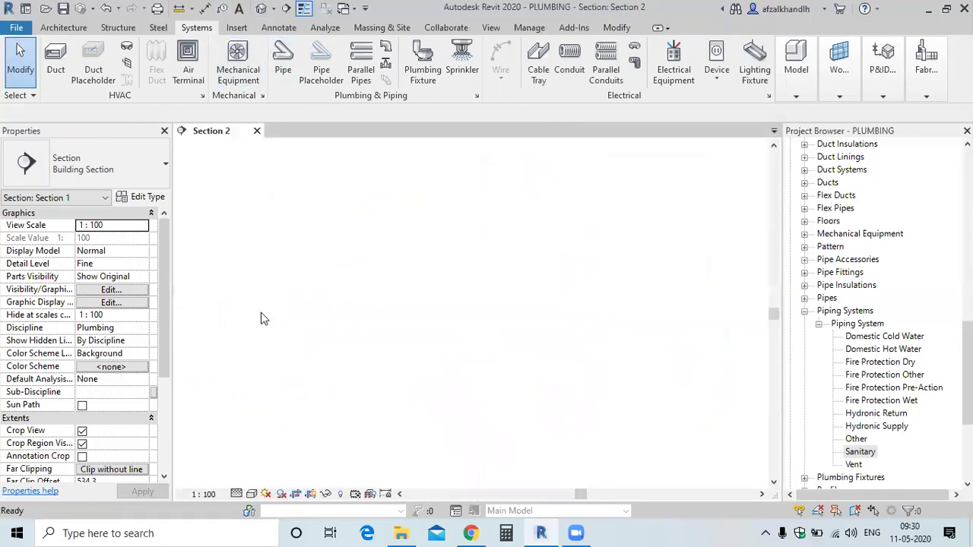
pyautogui.click(260, 8)
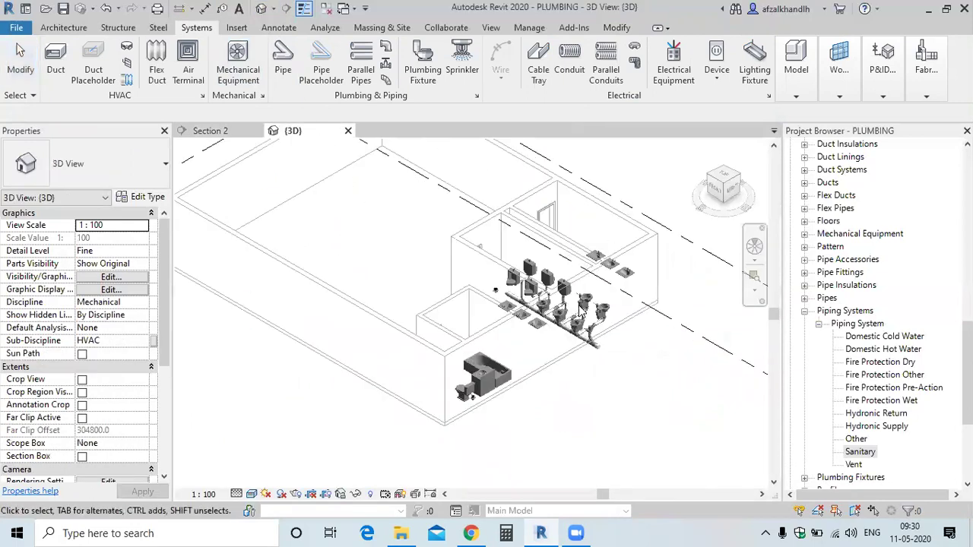
pyautogui.scroll(5, 582, 308)
pyautogui.scroll(3, 496, 421)
pyautogui.scroll(3, 498, 426)
pyautogui.scroll(-4, 497, 414)
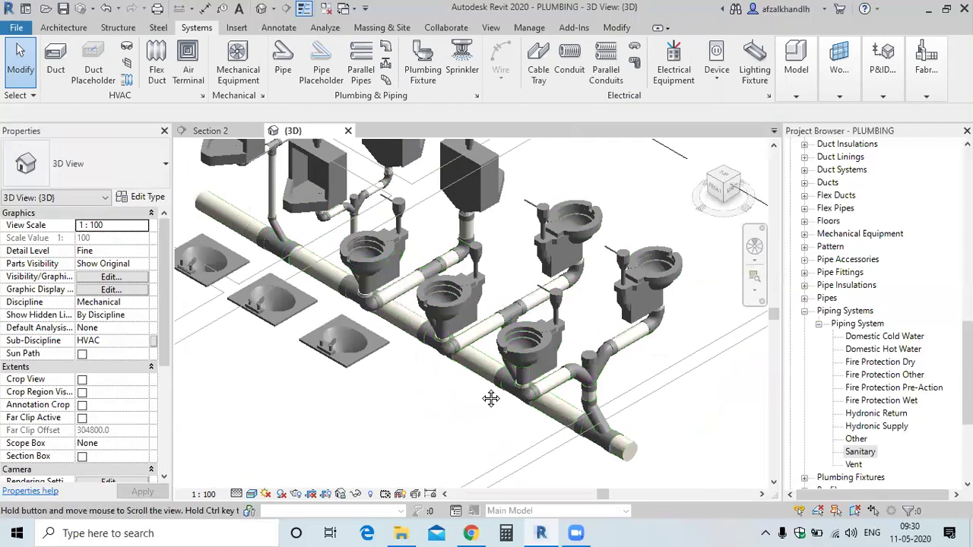
pyautogui.scroll(3, 517, 323)
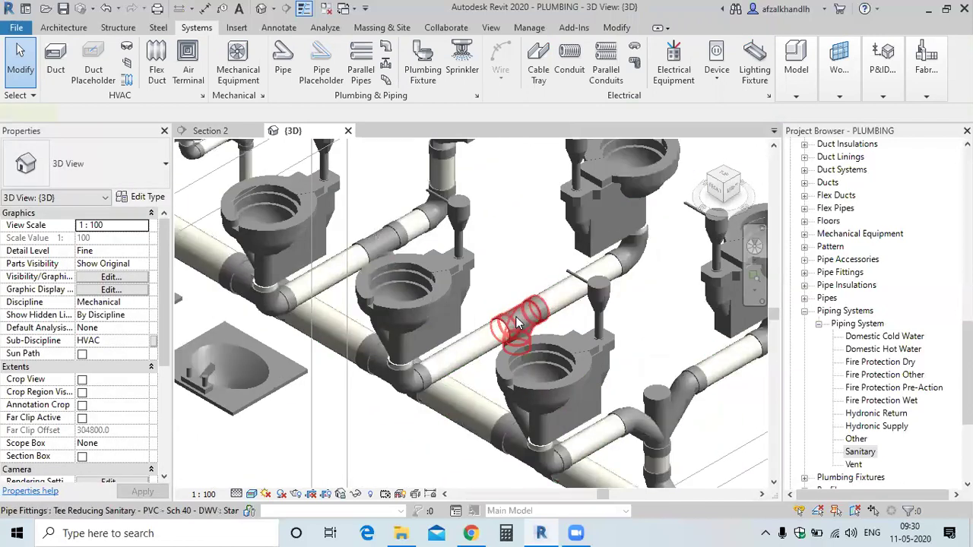
# Step: Delete a branch's Tee Reducing Sanitary fitting in the 3D view, then select the next branch tee
pyautogui.click(516, 323)
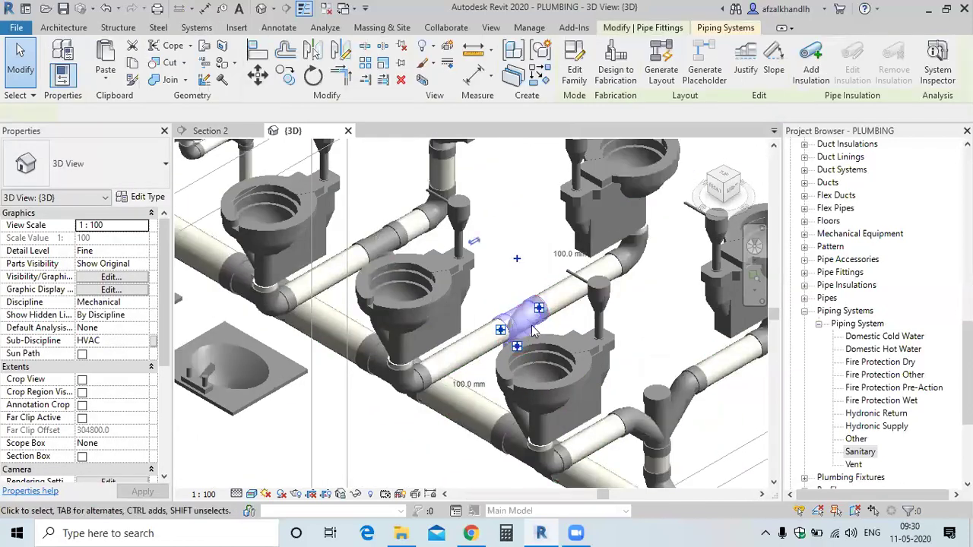
pyautogui.click(106, 164)
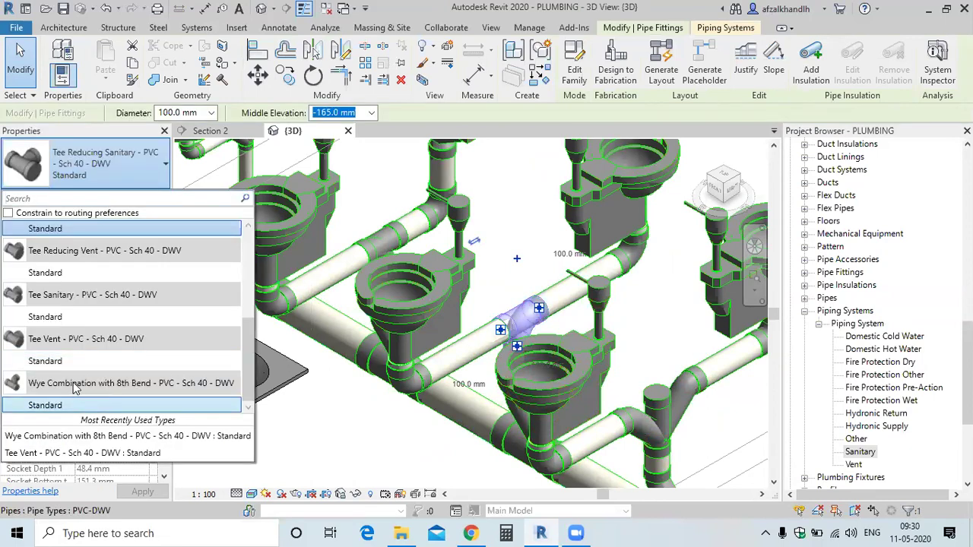
pyautogui.scroll(2, 82, 312)
pyautogui.scroll(1, 84, 296)
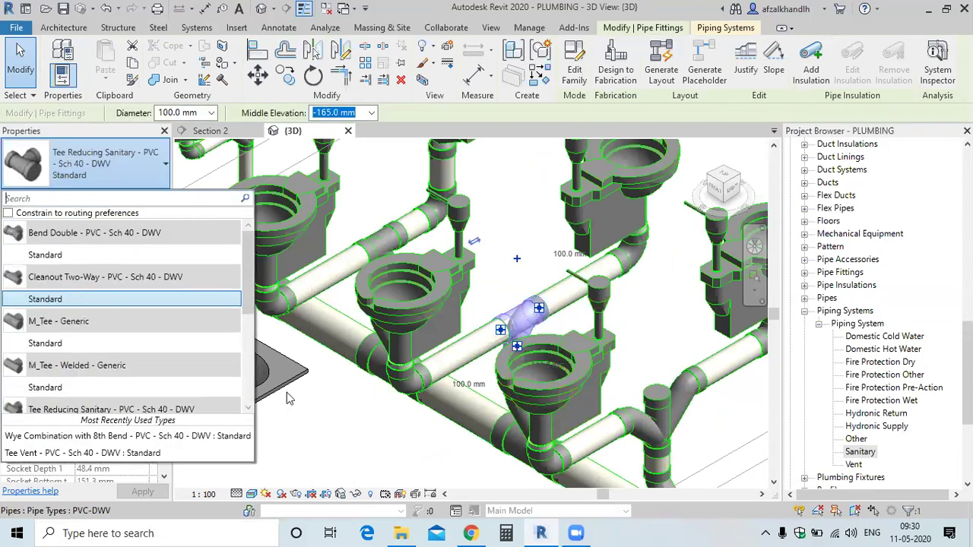
pyautogui.press('Escape')
pyautogui.press('Escape')
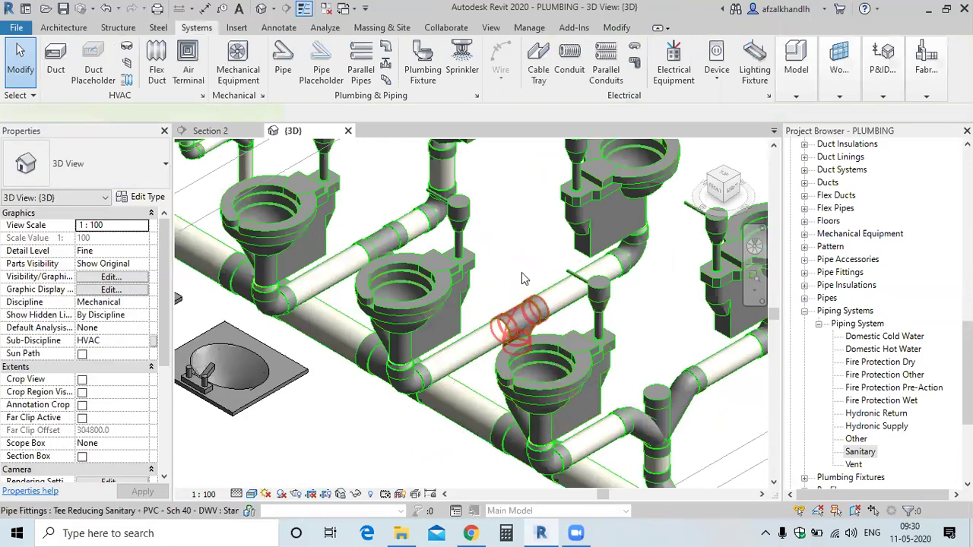
pyautogui.click(522, 279)
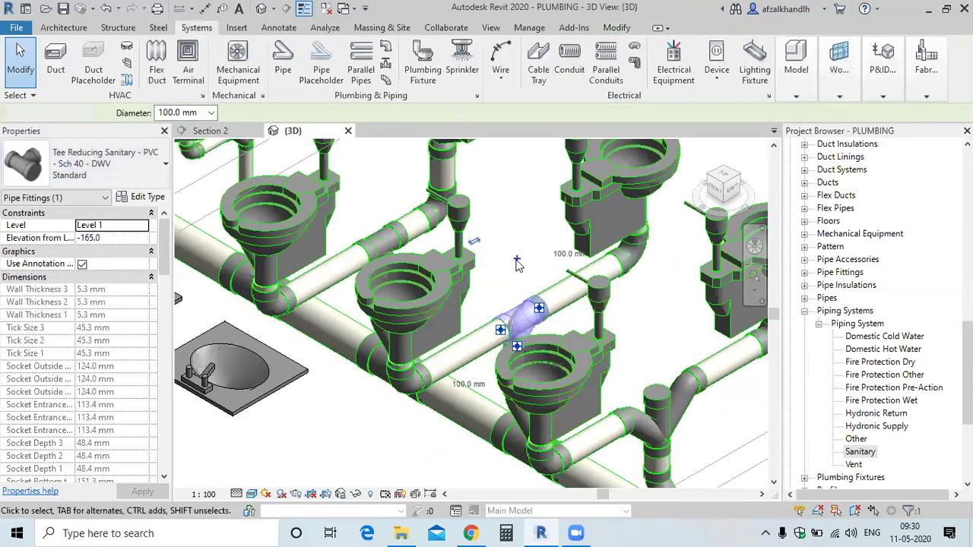
pyautogui.press('Delete')
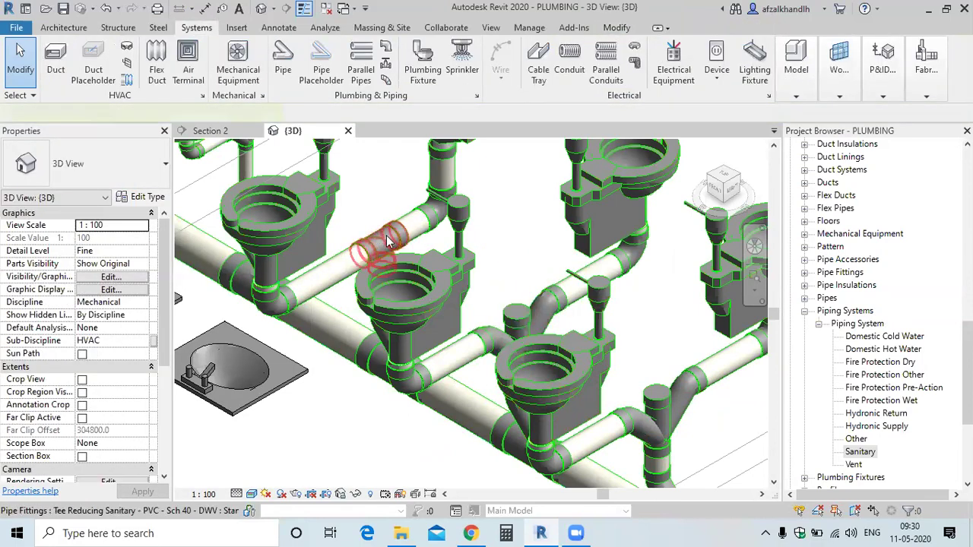
pyautogui.click(388, 242)
pyautogui.scroll(-2, 380, 245)
pyautogui.scroll(2, 377, 245)
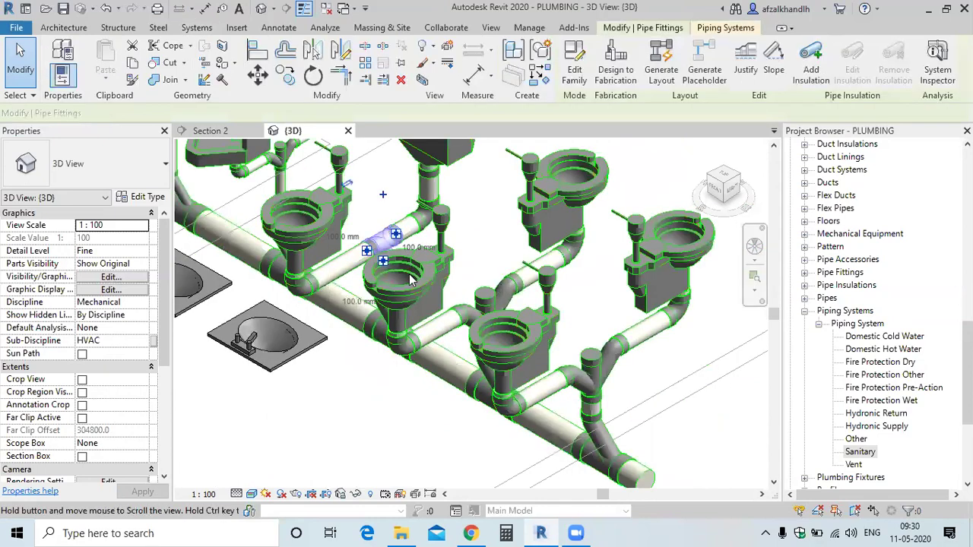